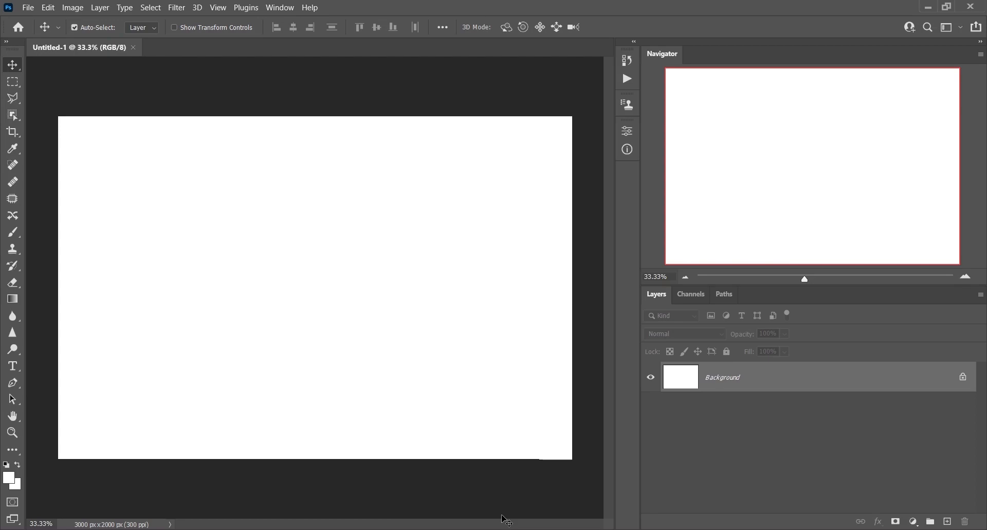
# - Place the dark cracked-wall Pexels JPG from the Neone Effect folder as an embedded image covering the canvas
pyautogui.click(36, 10)
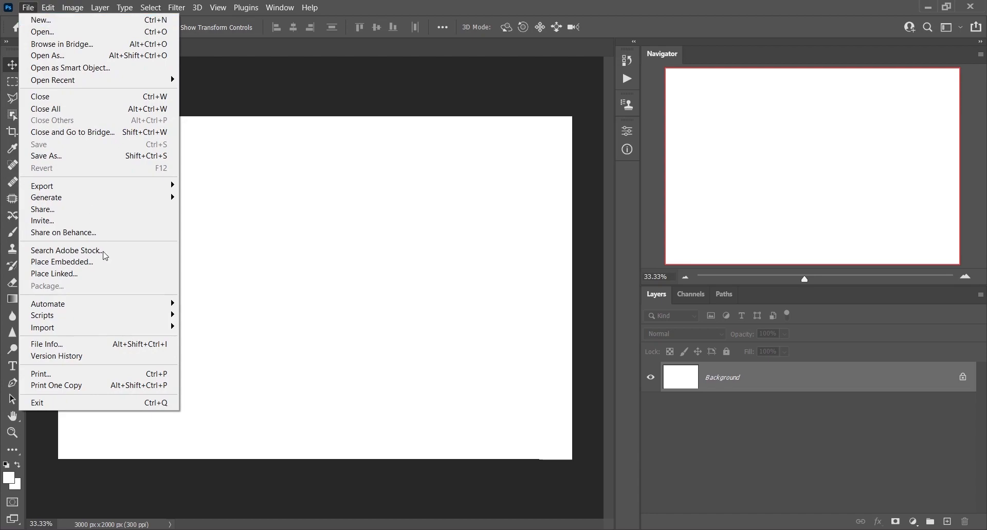
pyautogui.click(118, 263)
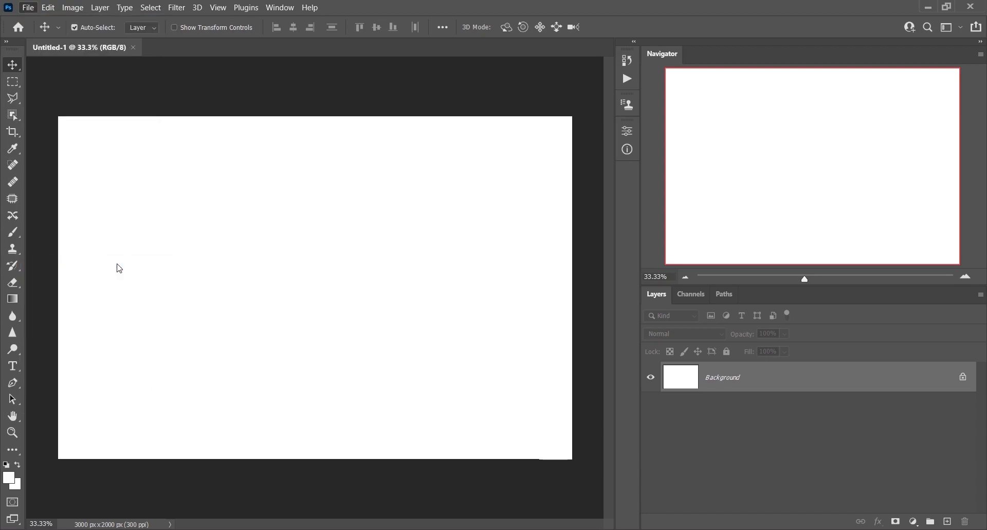
pyautogui.click(314, 203)
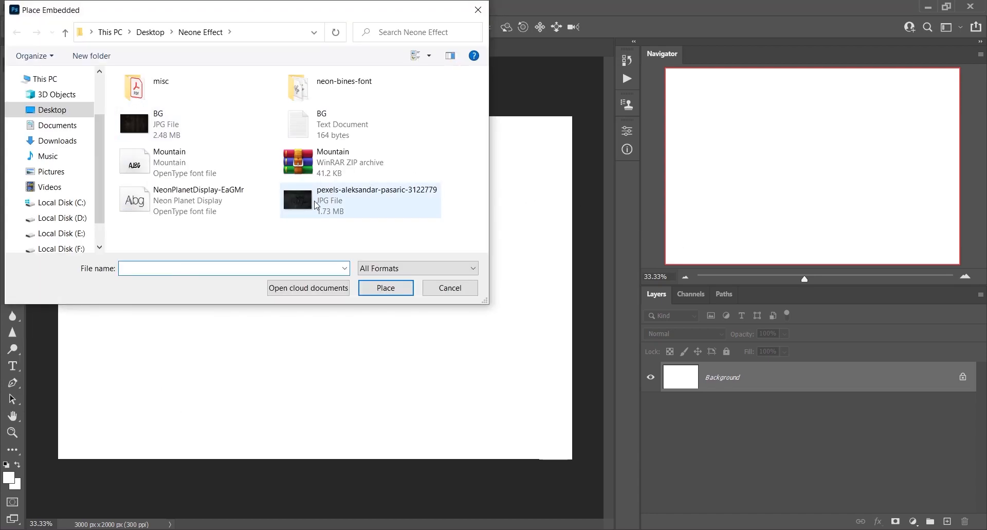
pyautogui.doubleClick(313, 203)
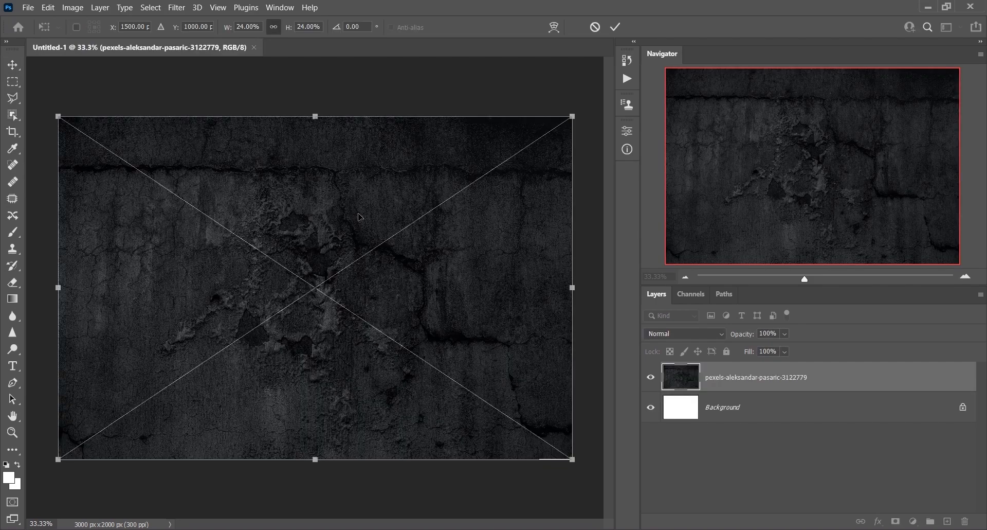
pyautogui.press('Return')
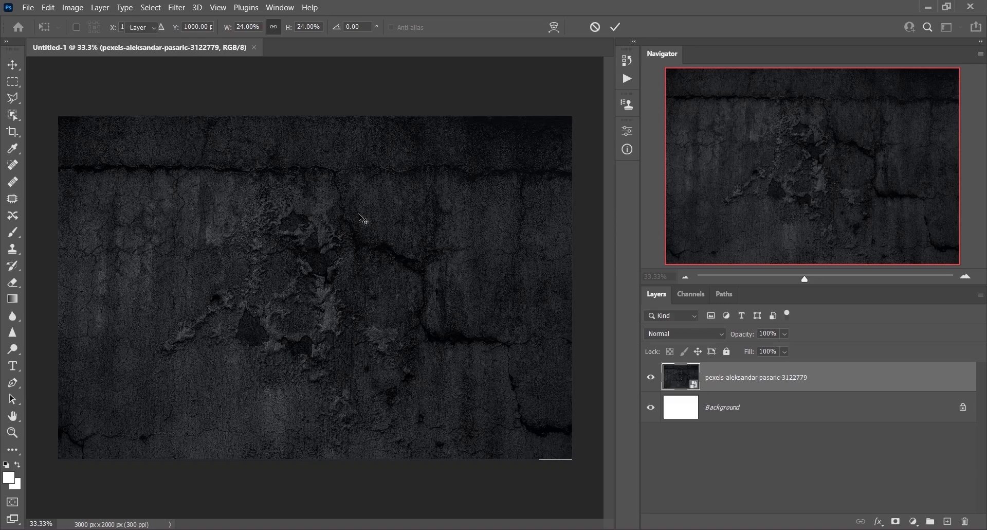
pyautogui.click(650, 380)
pyautogui.click(650, 381)
pyautogui.hotkey('ctrl', '+')
pyautogui.hotkey('ctrl', '-')
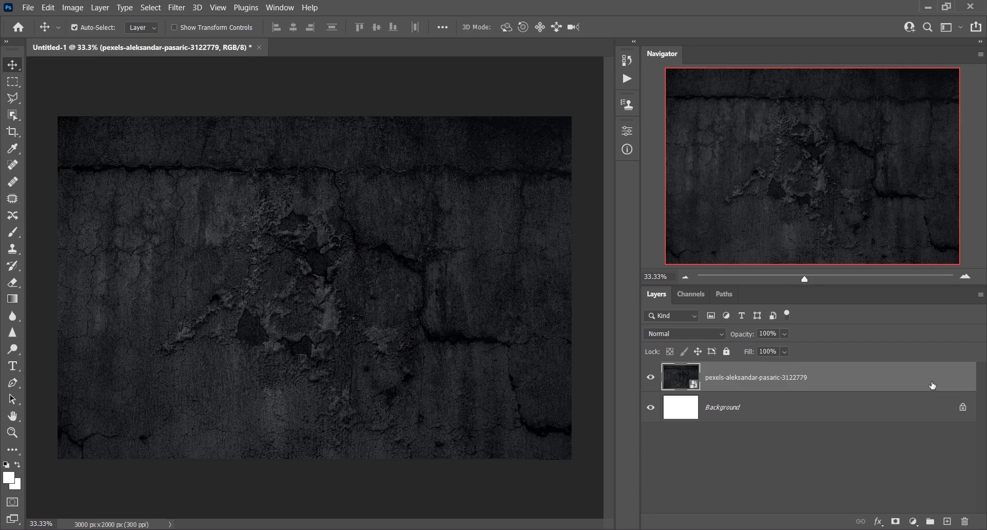
# - Unlock the white background layer and group it with the wall image in a group named Background
pyautogui.click(964, 410)
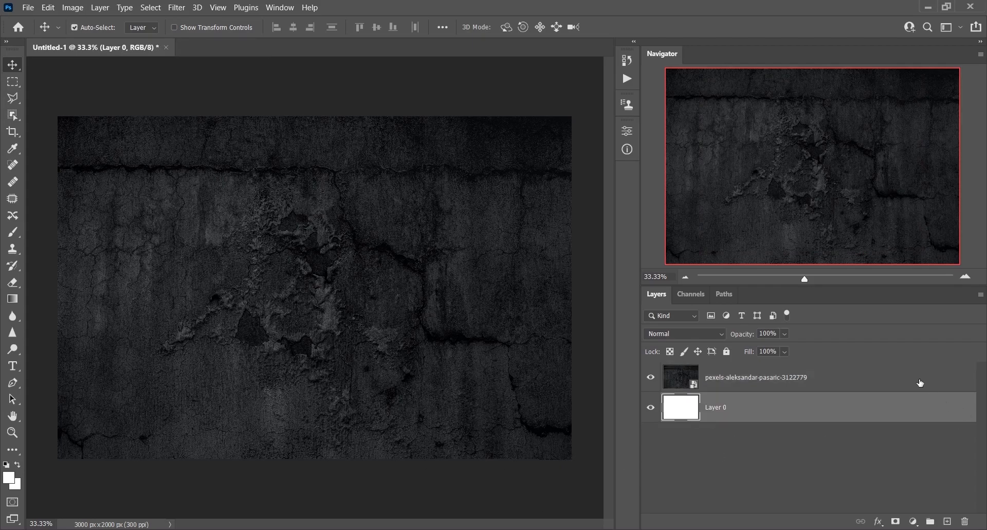
pyautogui.click(890, 387)
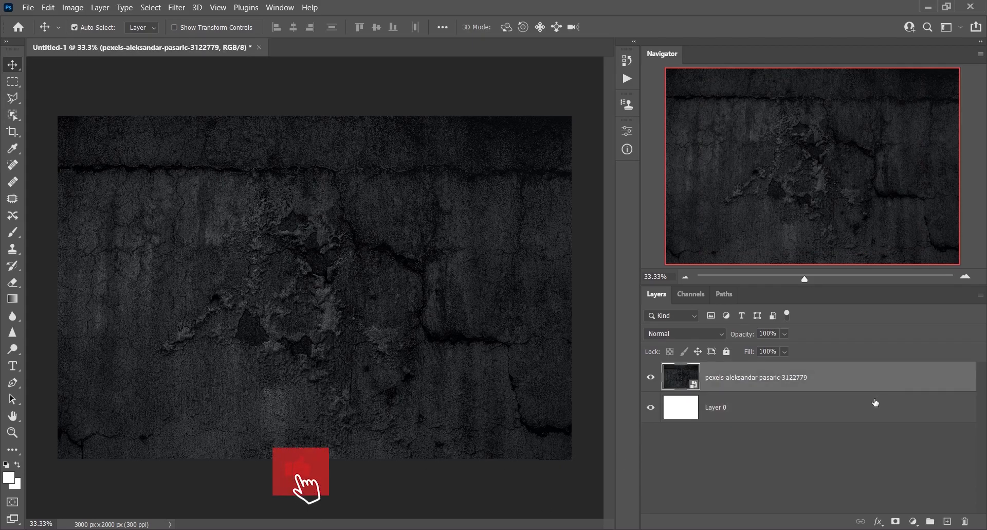
pyautogui.keyDown('shift'); pyautogui.click(843, 402); pyautogui.keyUp('shift')
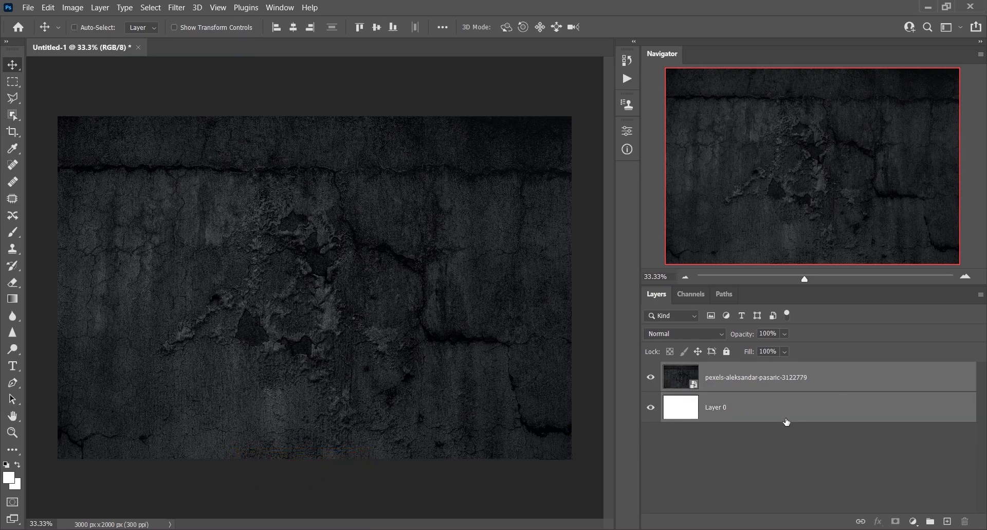
pyautogui.hotkey('ctrl', 'g')
pyautogui.doubleClick(700, 370)
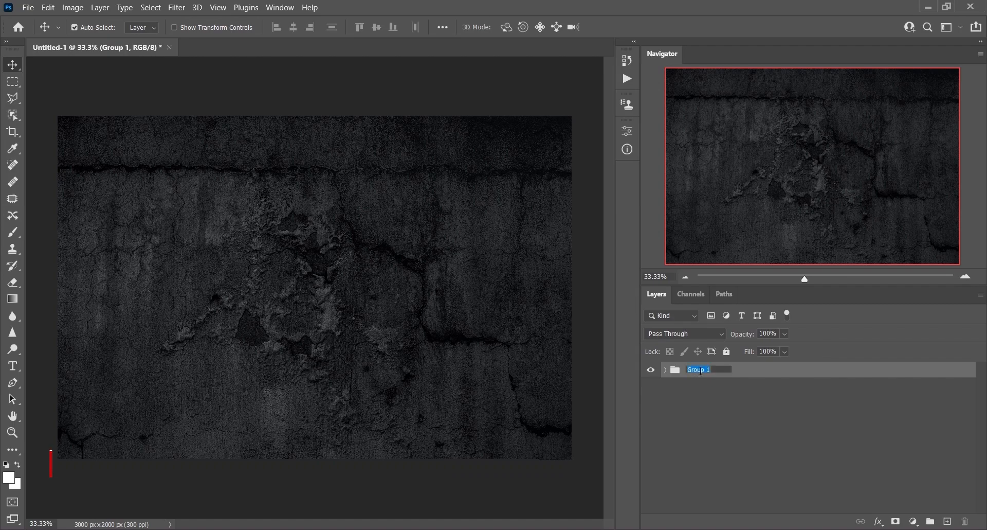
pyautogui.write('Background')
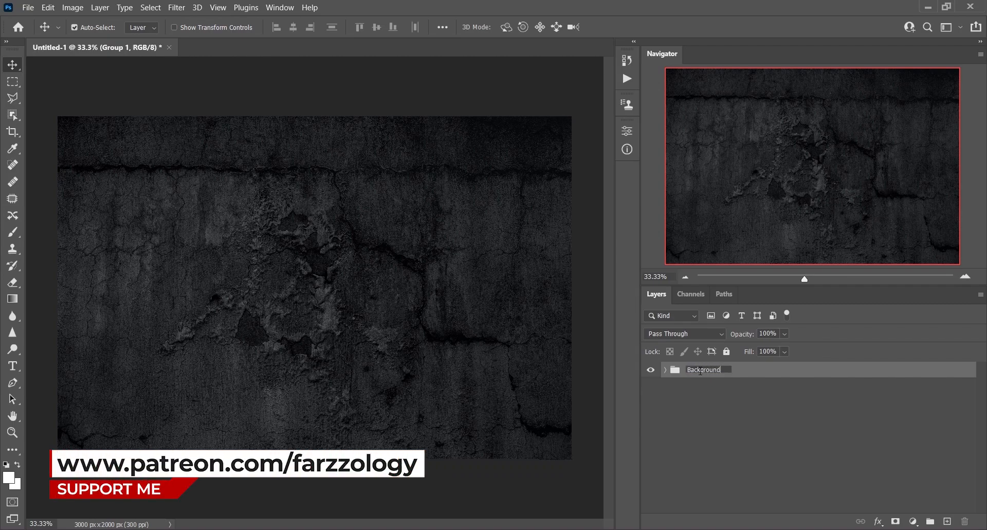
pyautogui.press('Return')
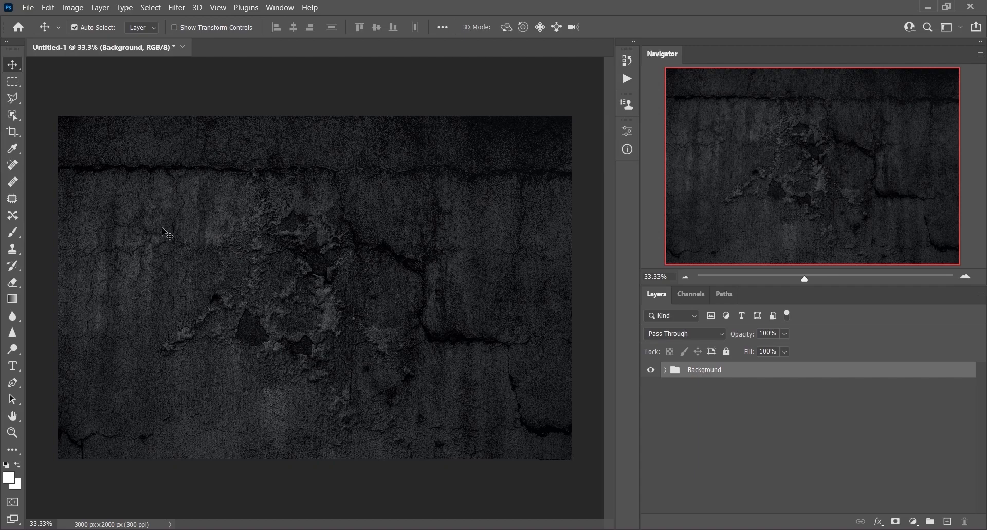
# - Add a new layer above the Background group and start a horizontal text on the wall in the Mountain Regular font
pyautogui.click(950, 521)
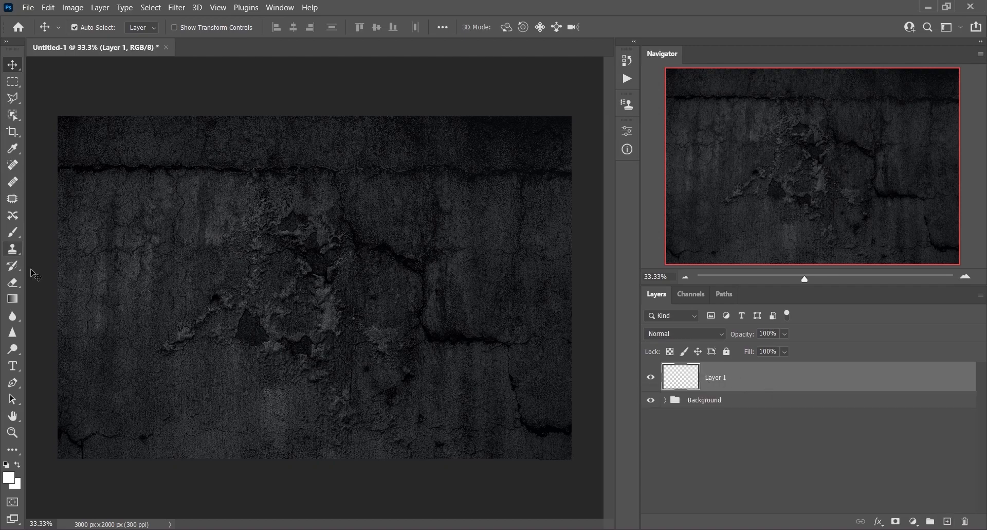
pyautogui.press('t')
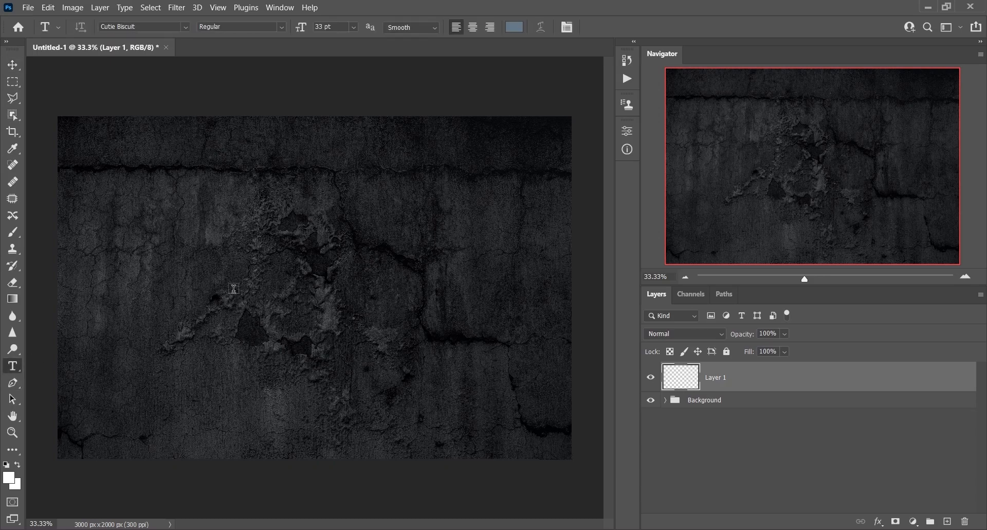
pyautogui.click(199, 297)
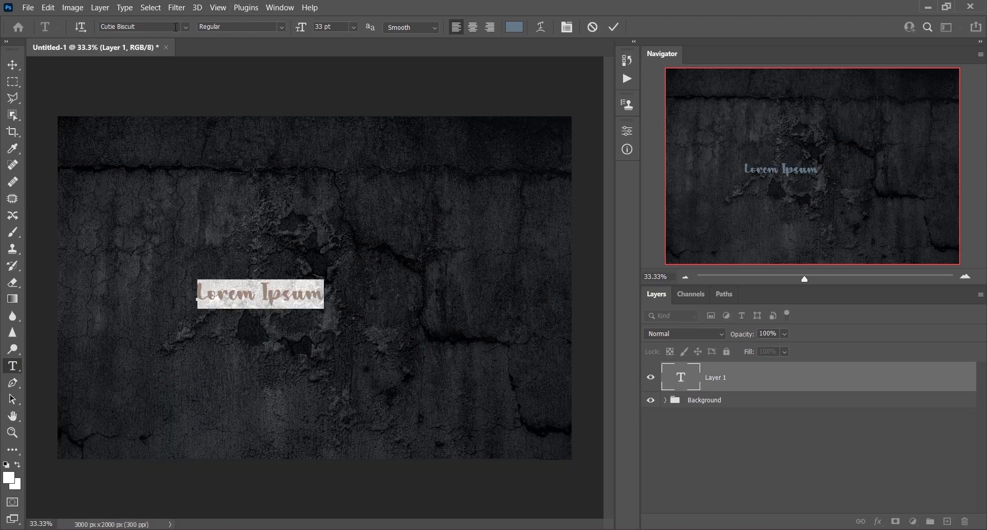
pyautogui.click(151, 28)
pyautogui.write('mount')
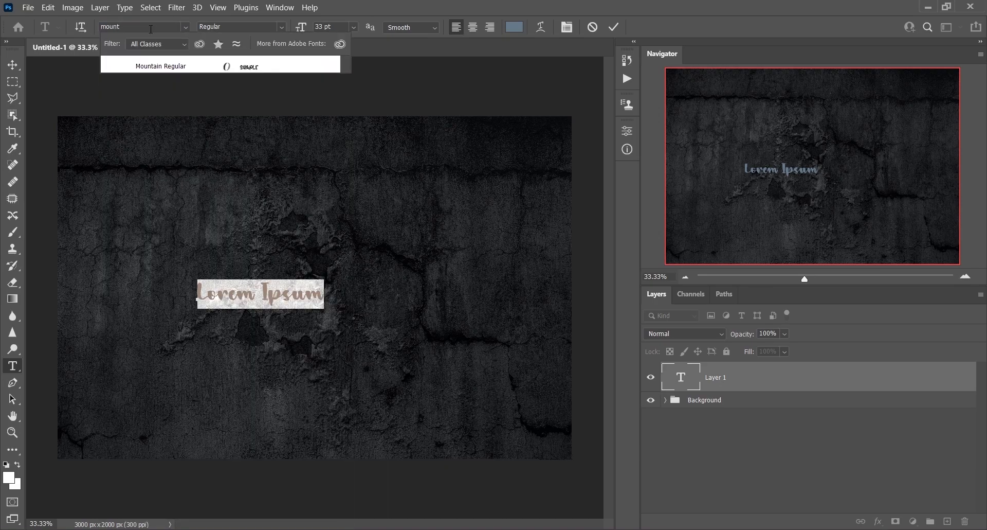
pyautogui.click(176, 67)
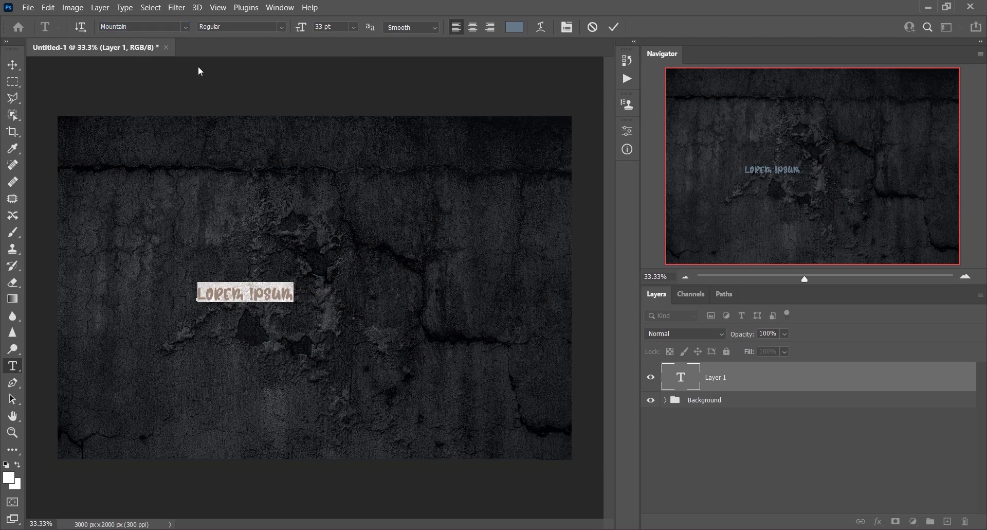
# - Enlarge the placeholder text to 118 pt near the middle of the wall and replace its wording with OPEN
pyautogui.moveTo(296, 30); pyautogui.dragTo(355, 27)
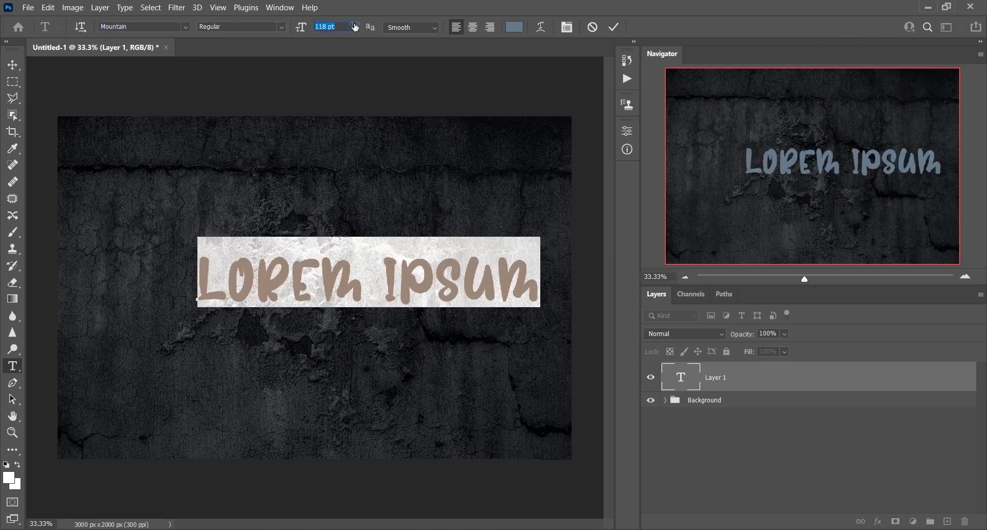
pyautogui.moveTo(506, 344); pyautogui.dragTo(466, 360)
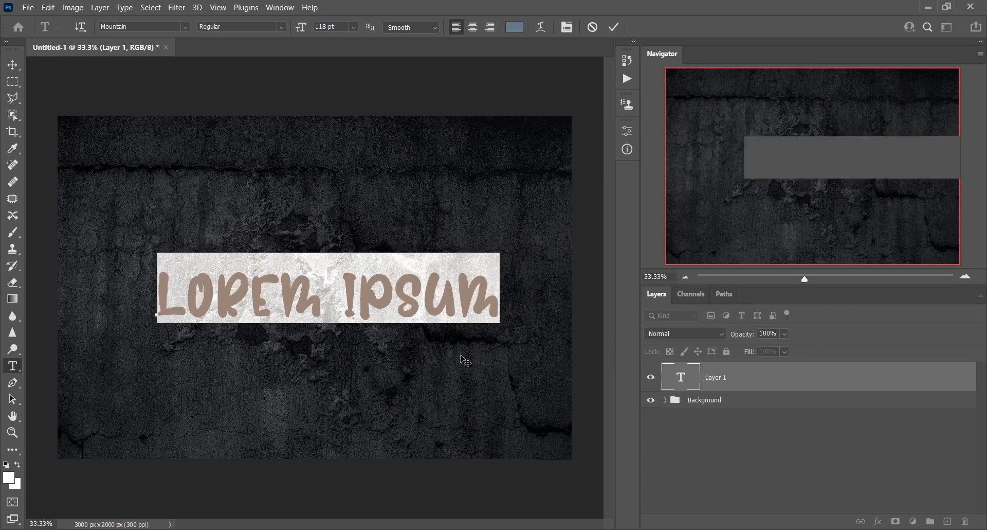
pyautogui.click(436, 296)
pyautogui.hotkey('ctrl', 'a')
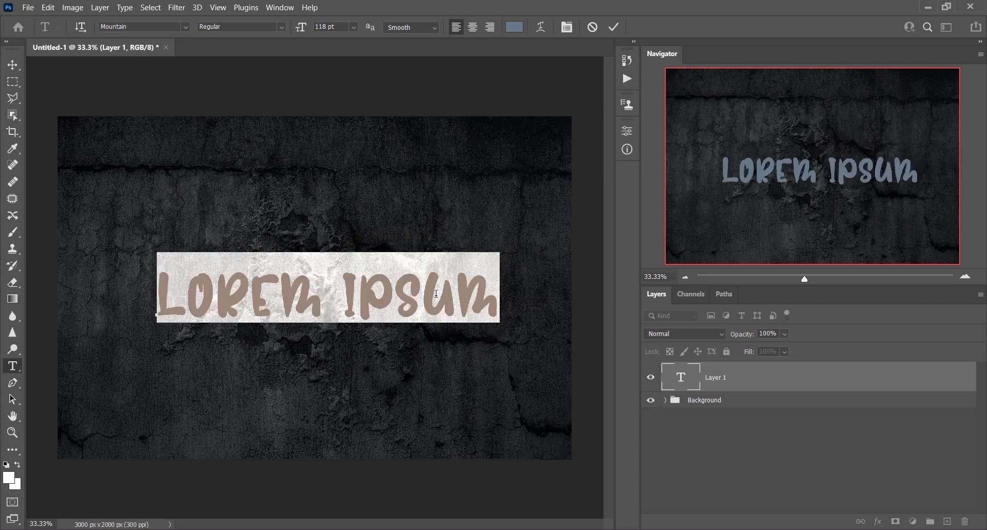
pyautogui.press('BackSpace')
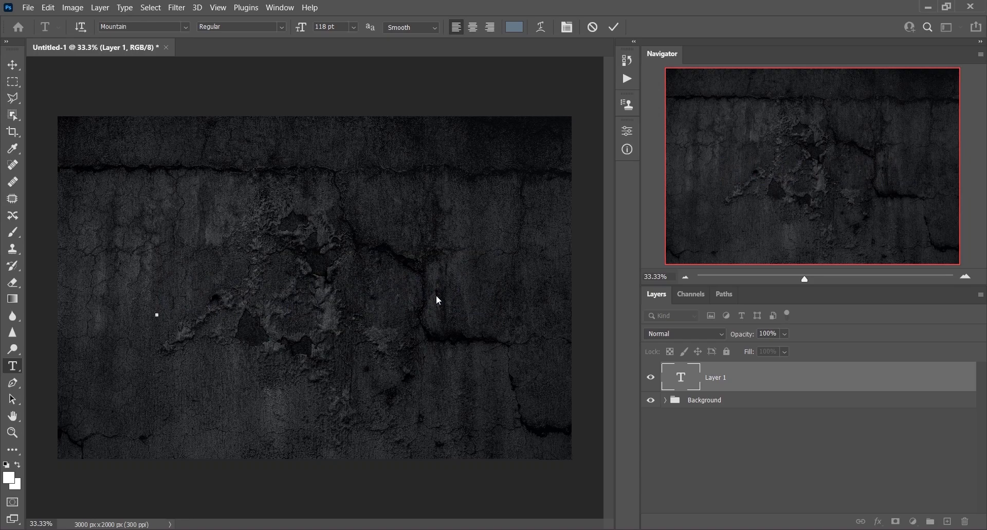
pyautogui.write('OPEN')
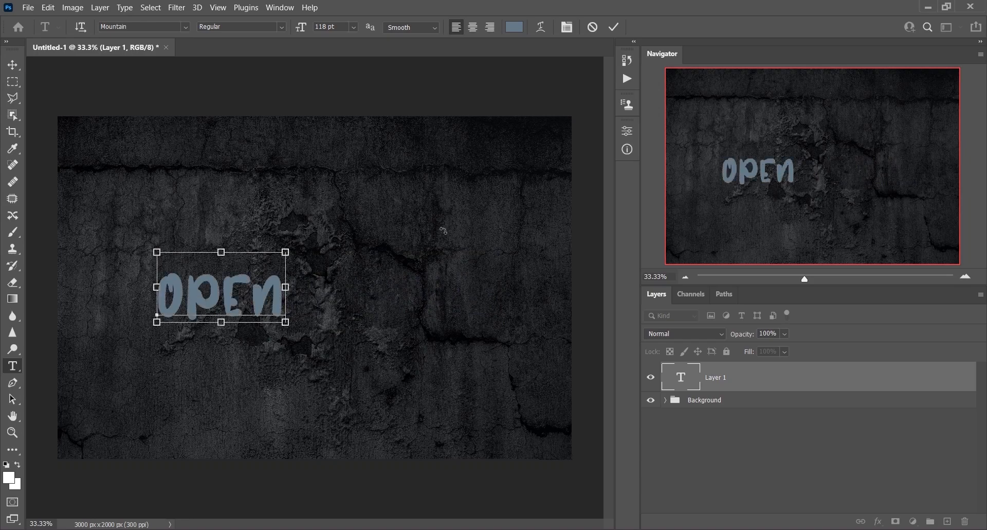
# - Enlarge the OPEN text to 154 pt at the canvas centre and change its colour to white (ffffff)
pyautogui.hotkey('ctrl', 'a')
pyautogui.moveTo(304, 30); pyautogui.dragTo(326, 29)
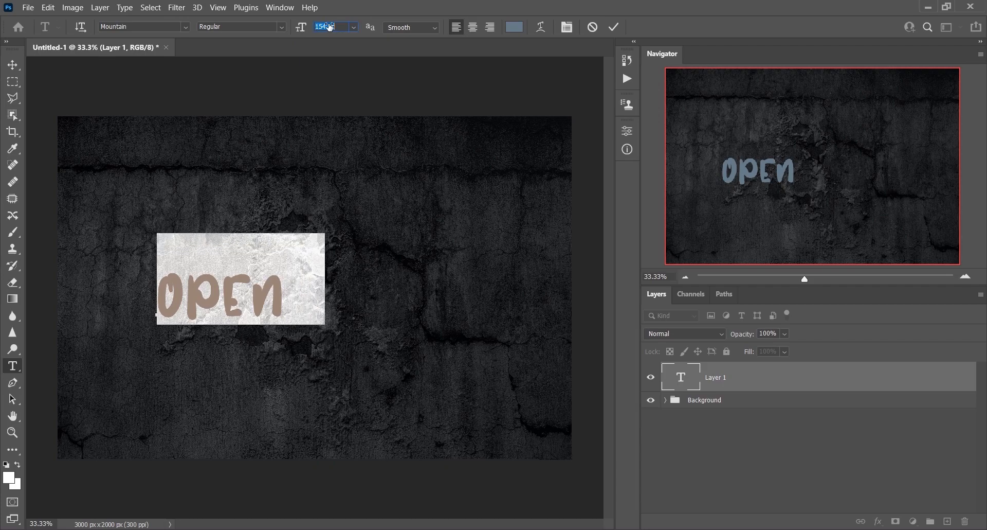
pyautogui.moveTo(340, 385); pyautogui.dragTo(415, 384)
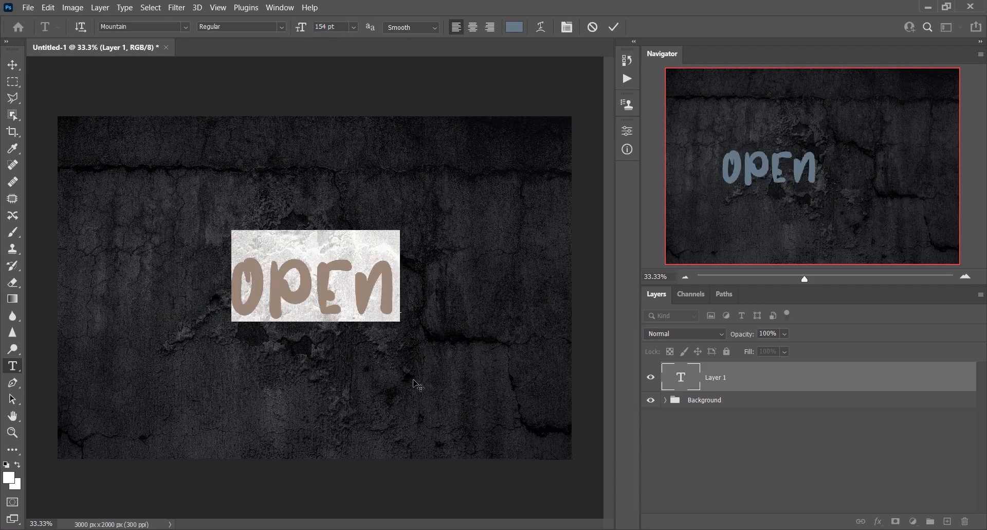
pyautogui.click(514, 27)
pyautogui.moveTo(525, 221); pyautogui.dragTo(496, 181)
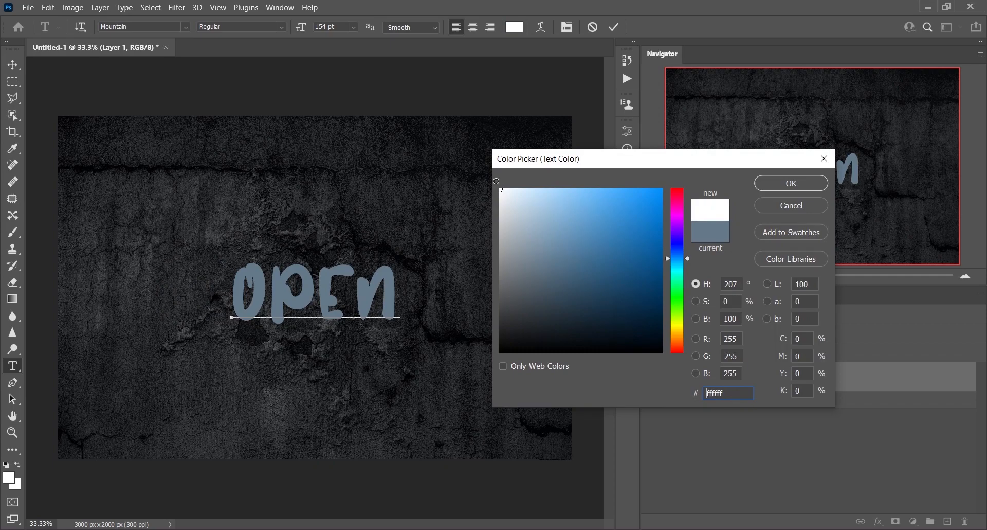
pyautogui.click(792, 183)
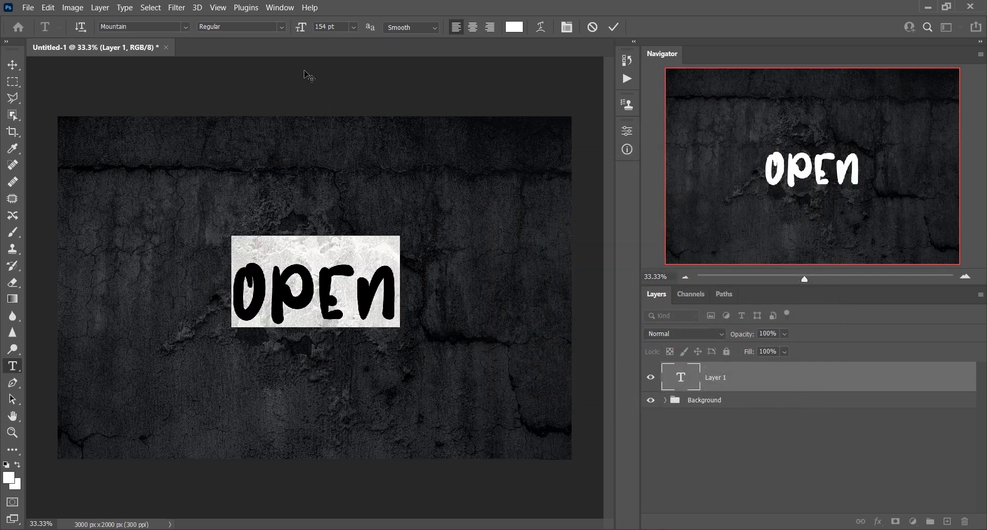
# - Increase the OPEN text to 189 pt, recentre it on the wall and commit the text
pyautogui.moveTo(301, 27); pyautogui.dragTo(327, 22)
pyautogui.moveTo(442, 375); pyautogui.dragTo(422, 376)
pyautogui.click(794, 379)
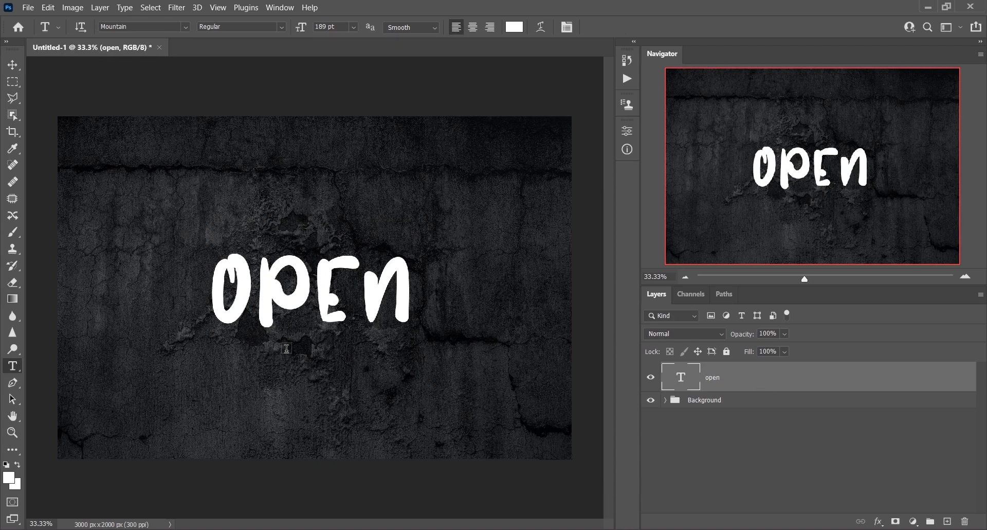
# - Draw a rectangle shape of about 2209 x 764 px around the OPEN text with the Rectangle tool
pyautogui.click(13, 450)
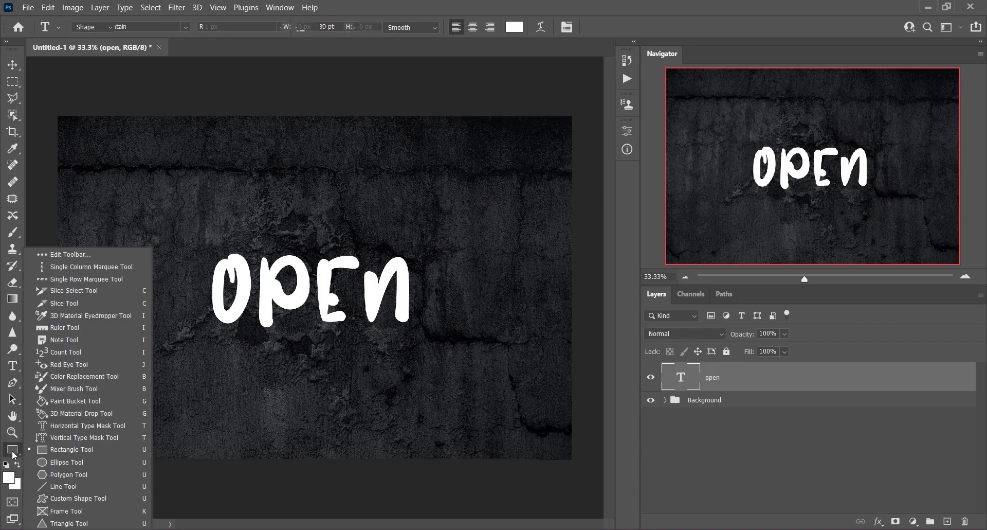
pyautogui.click(85, 451)
pyautogui.moveTo(167, 237); pyautogui.dragTo(510, 359)
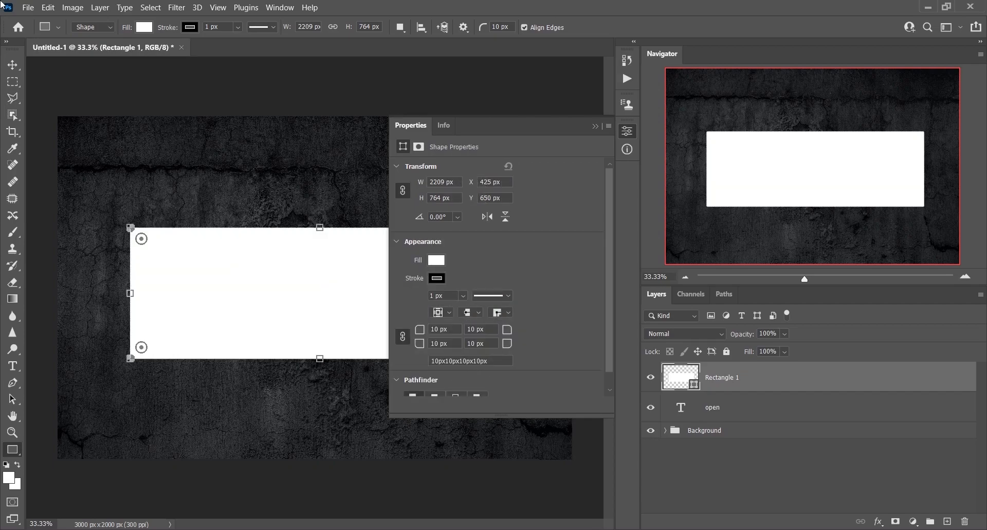
# - Remove the rectangle's fill and give it a white stroke
pyautogui.click(146, 28)
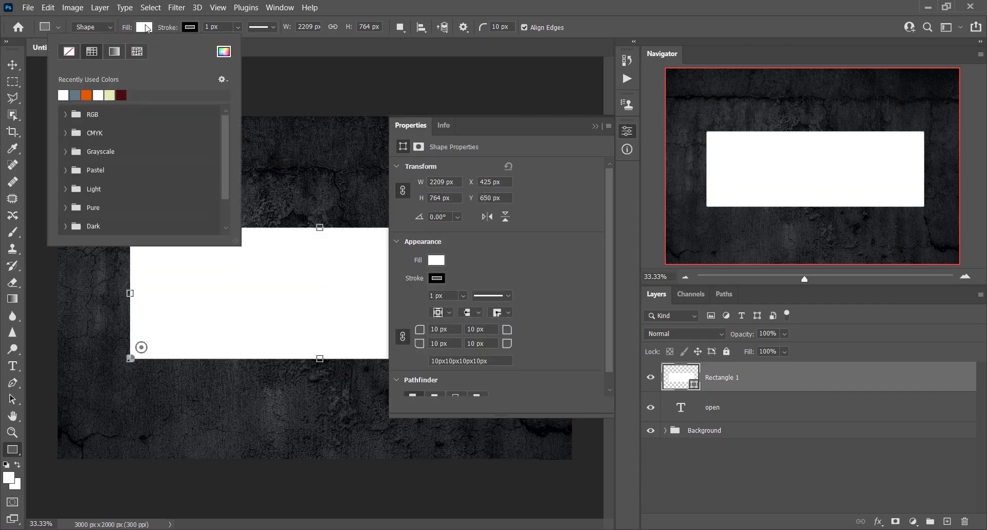
pyautogui.click(73, 55)
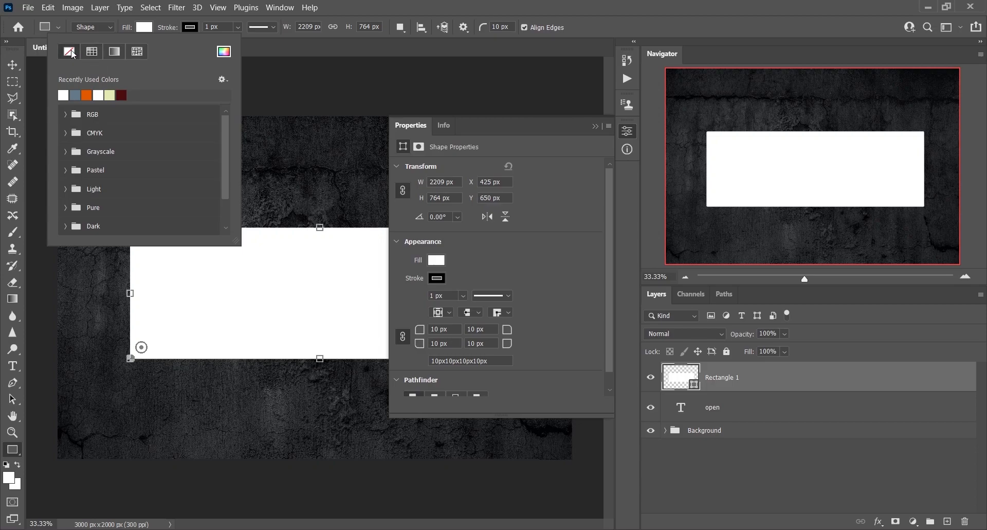
pyautogui.click(195, 29)
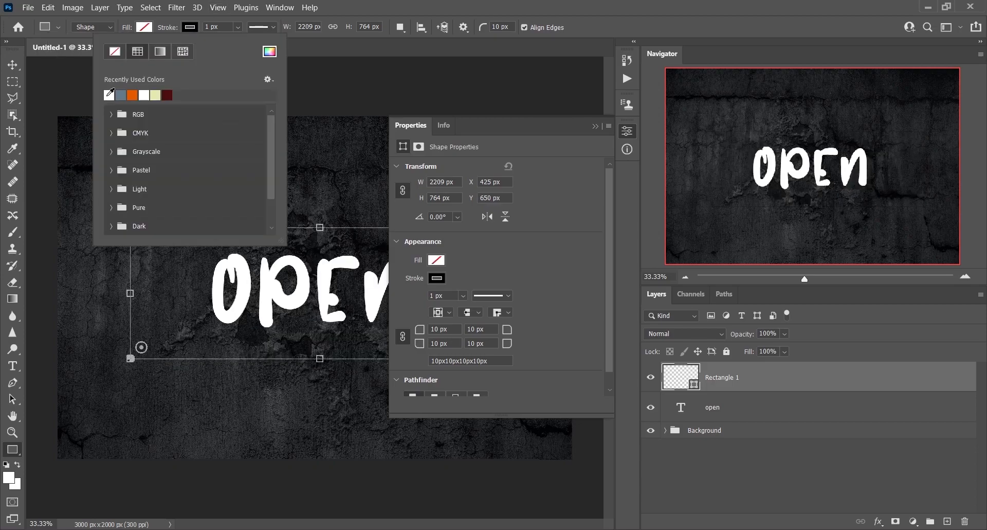
pyautogui.click(108, 95)
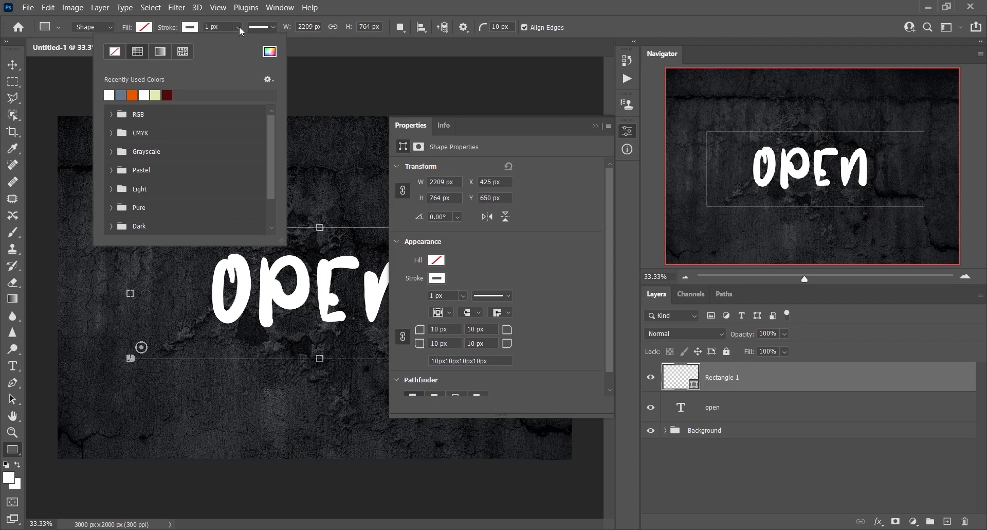
# - Thicken the rectangle's stroke to about 15.6 px
pyautogui.click(239, 26)
pyautogui.click(203, 27)
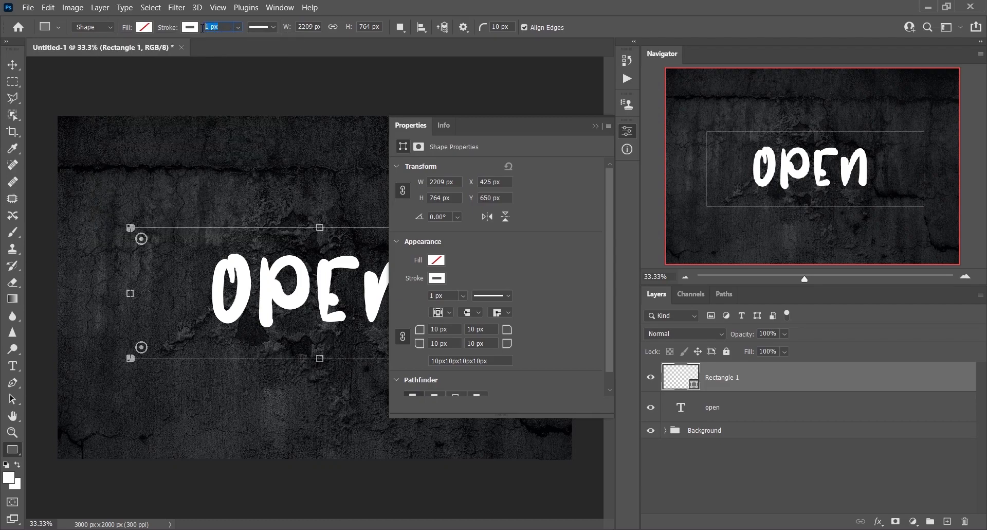
pyautogui.click(240, 26)
pyautogui.moveTo(243, 41); pyautogui.dragTo(246, 40)
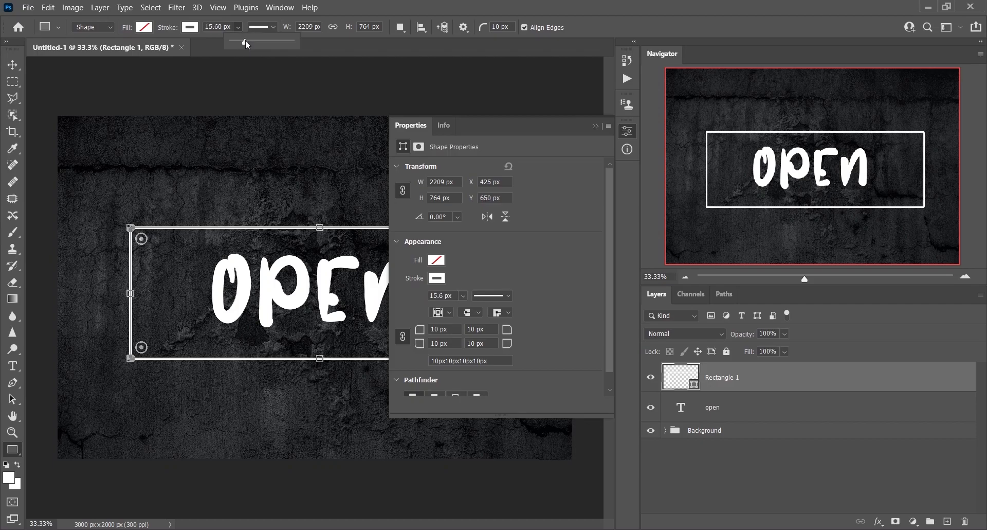
# - Set the frame's stroke width to 12 px and round all four corners to a 312 px radius
pyautogui.click(216, 26)
pyautogui.write('1')
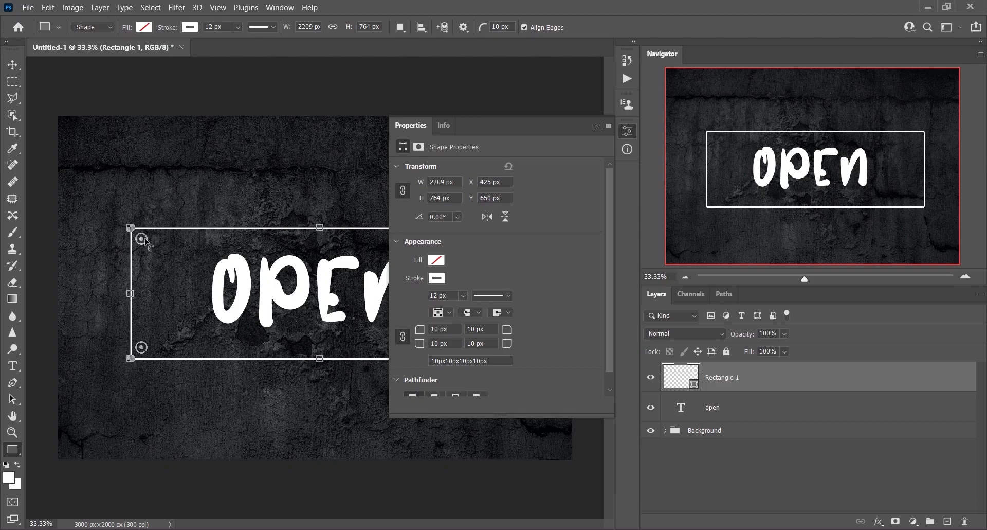
pyautogui.moveTo(142, 240); pyautogui.dragTo(184, 270)
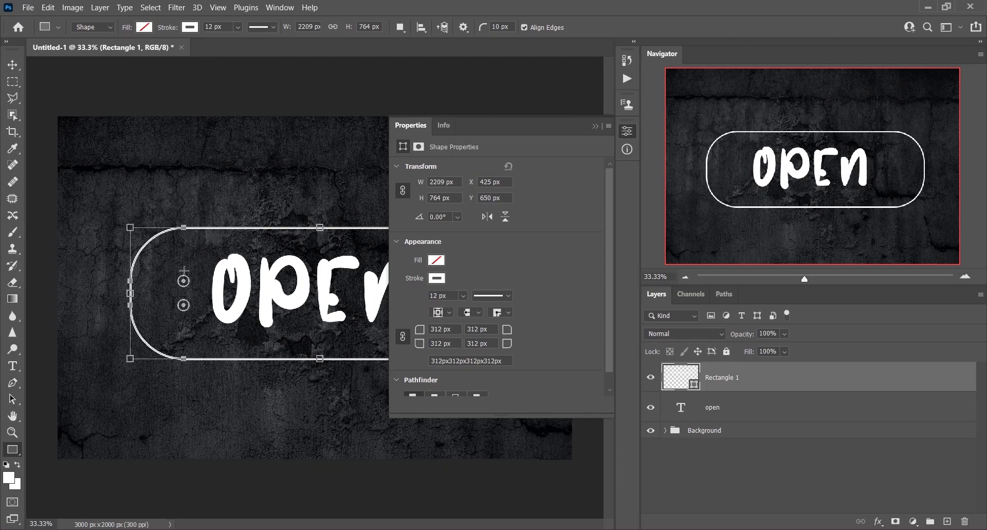
pyautogui.click(629, 133)
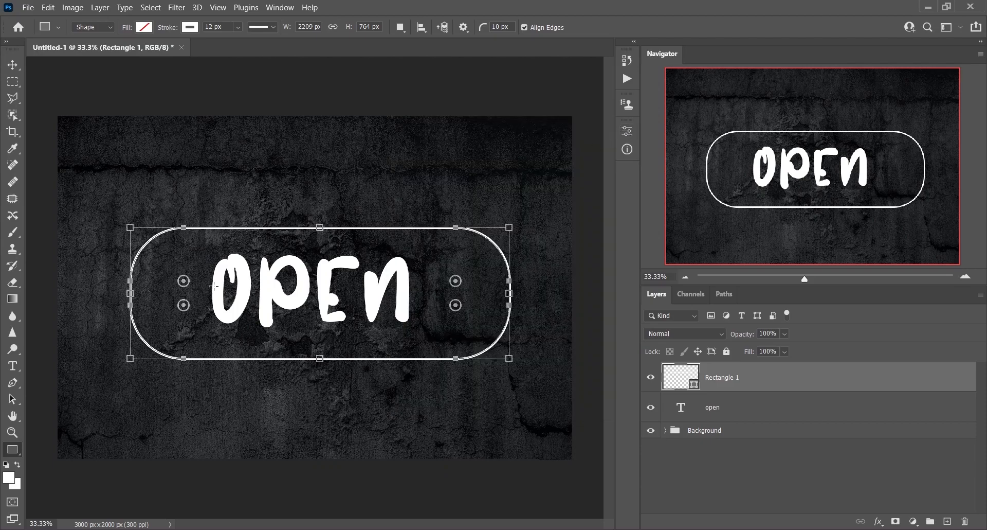
# - Move the OPEN text and the rounded frame to centre them on the wall, nudging the frame slightly upward
pyautogui.click(13, 65)
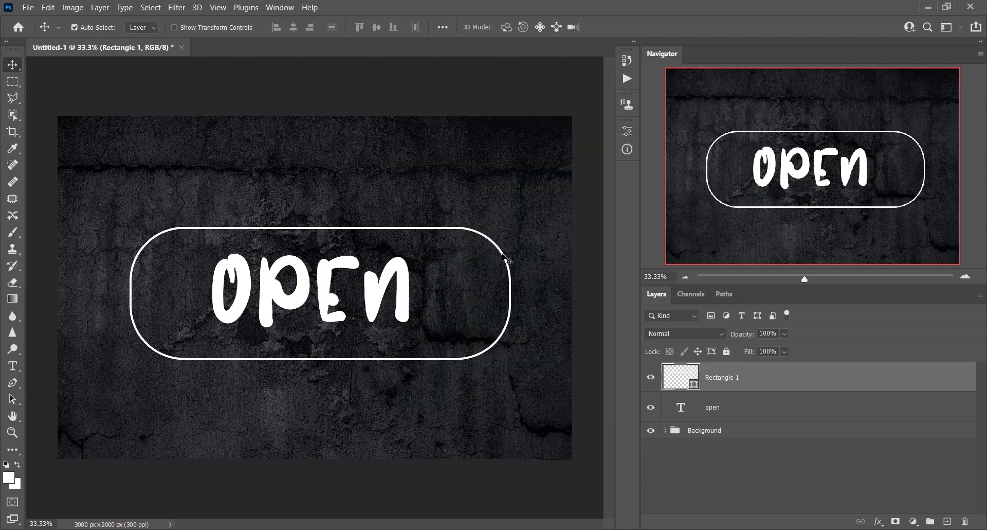
pyautogui.moveTo(306, 289); pyautogui.dragTo(311, 289)
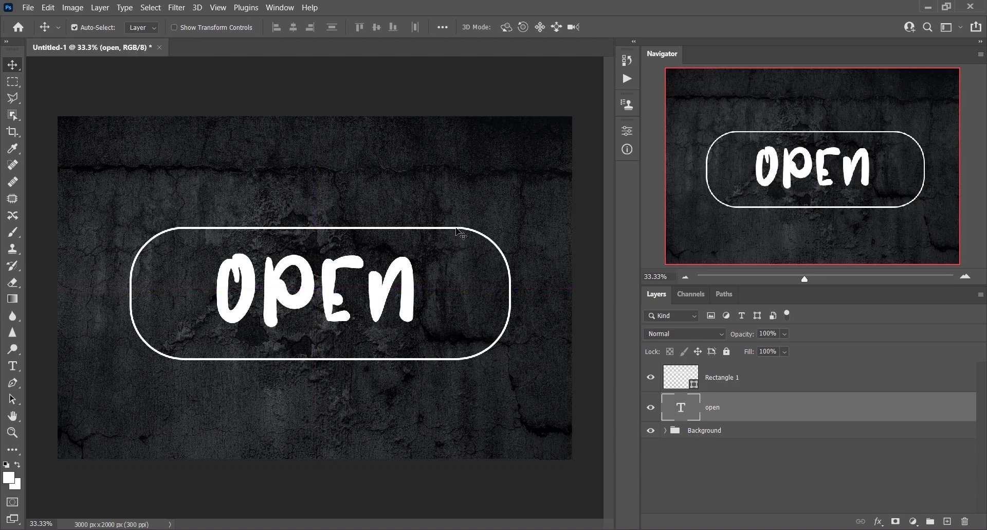
pyautogui.click(455, 232)
pyautogui.moveTo(455, 232); pyautogui.dragTo(452, 229)
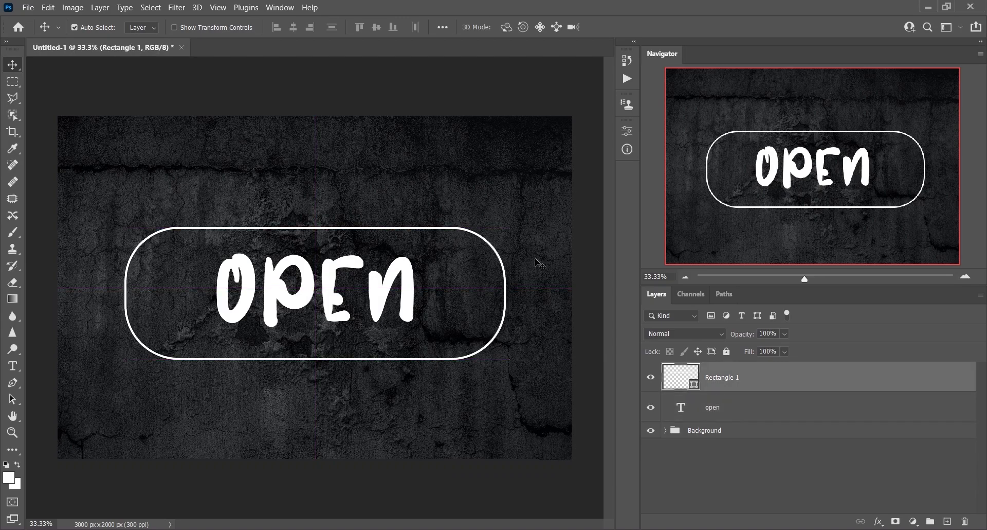
pyautogui.press('Up')
pyautogui.press('Up')
pyautogui.press('Up')
pyautogui.press('Up')
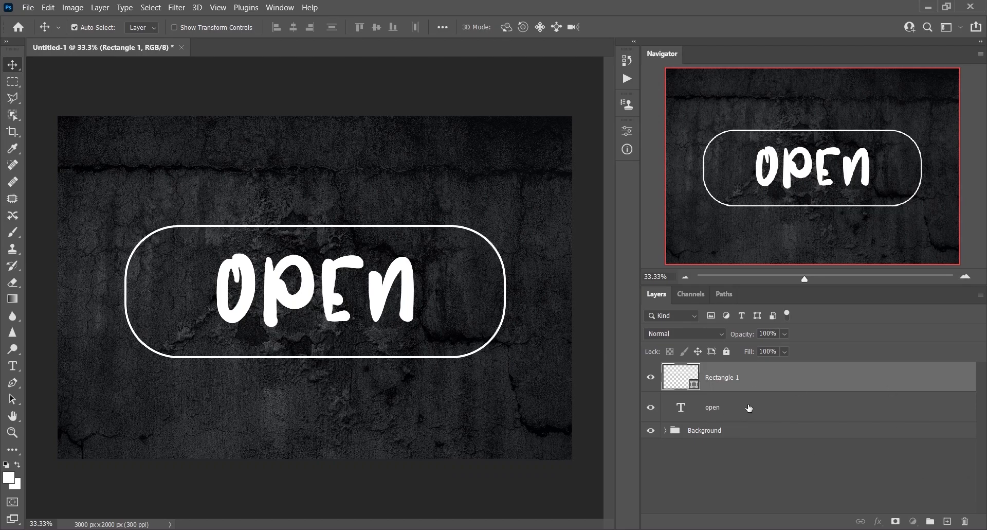
# - Add a Stroke layer style to the open text layer and set its colour to ff0000
pyautogui.click(746, 407)
pyautogui.click(879, 521)
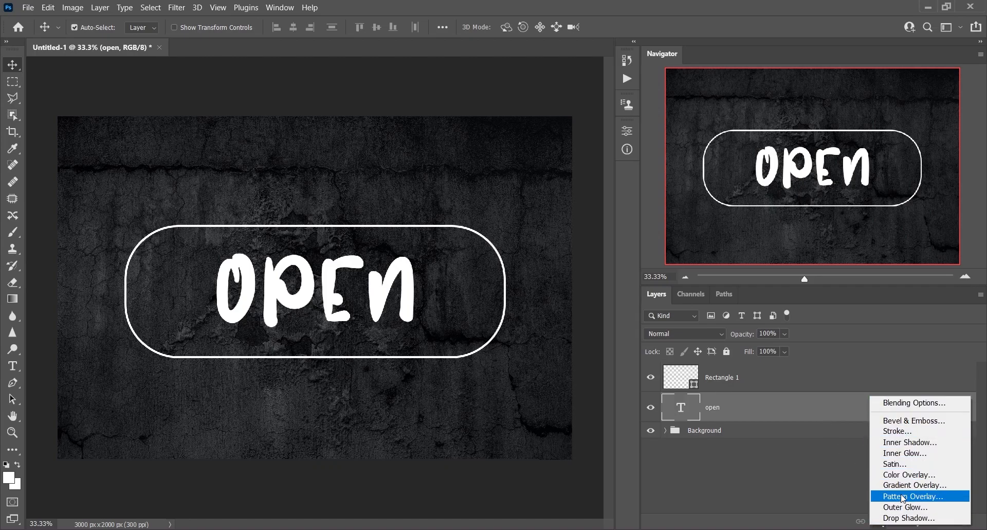
pyautogui.click(906, 430)
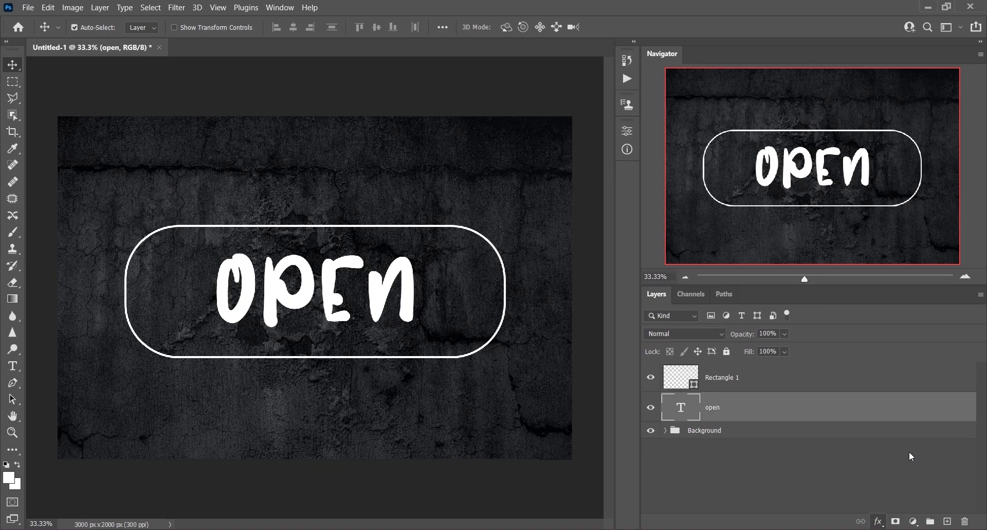
pyautogui.moveTo(369, 60); pyautogui.dragTo(561, 79)
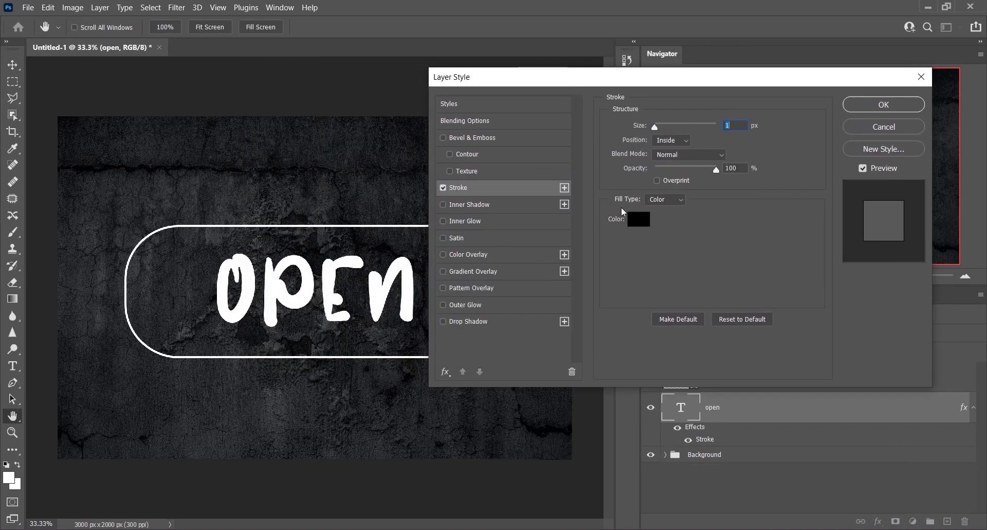
pyautogui.click(638, 218)
pyautogui.write('ff0000')
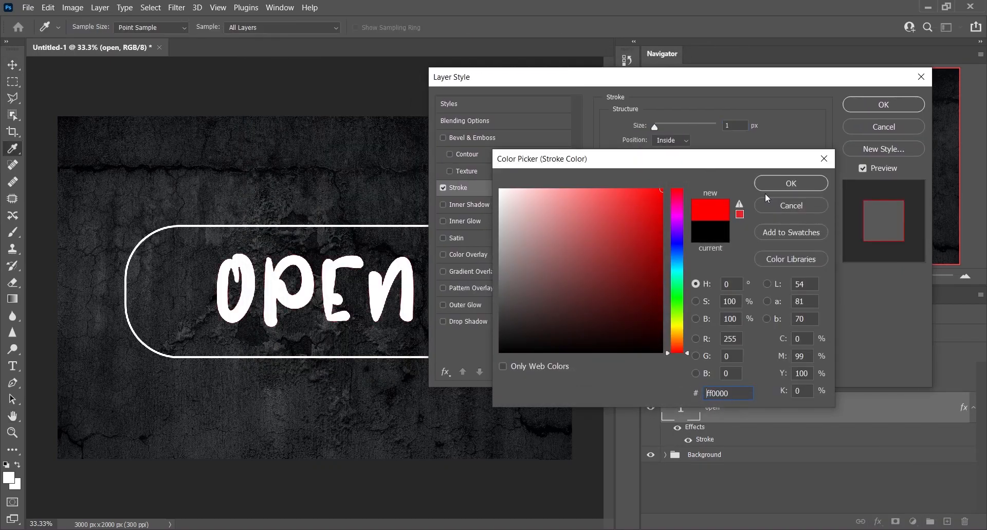
pyautogui.click(783, 184)
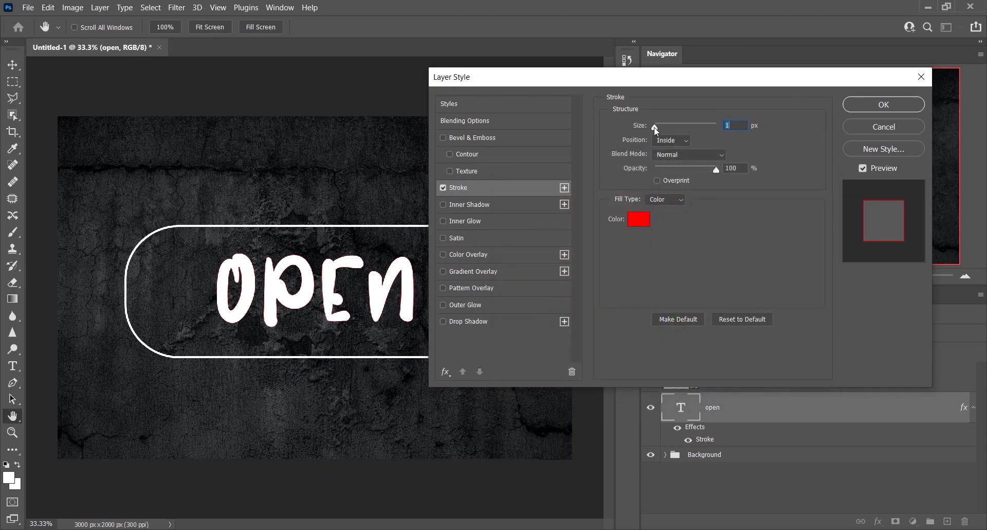
# - Set the text stroke's position to Outside and its size to 15 px, and apply the layer style
pyautogui.moveTo(657, 125); pyautogui.dragTo(659, 125)
pyautogui.click(686, 141)
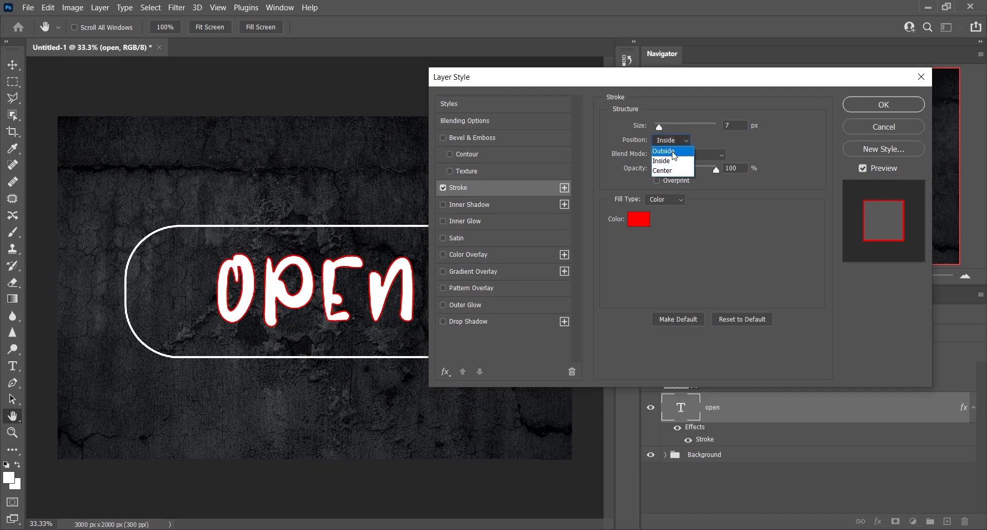
pyautogui.click(669, 137)
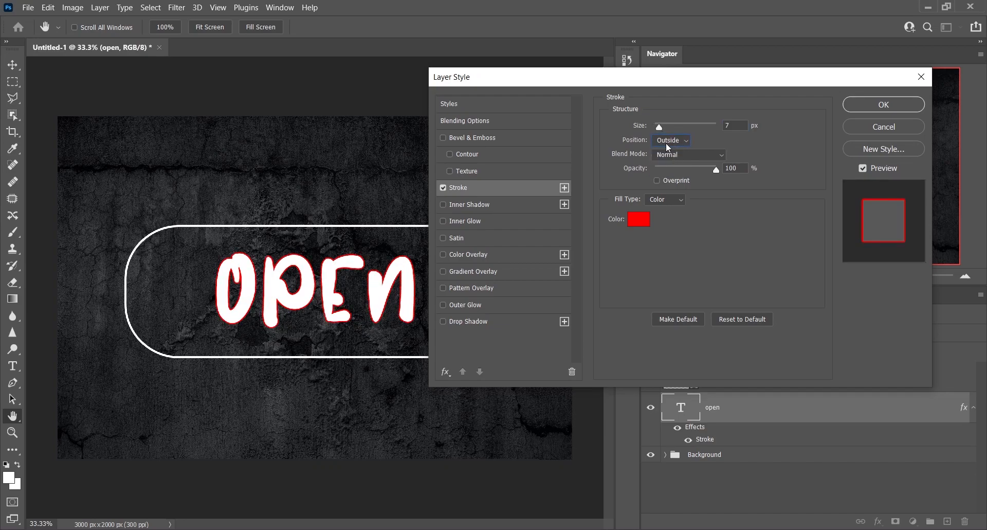
pyautogui.moveTo(659, 125); pyautogui.dragTo(662, 126)
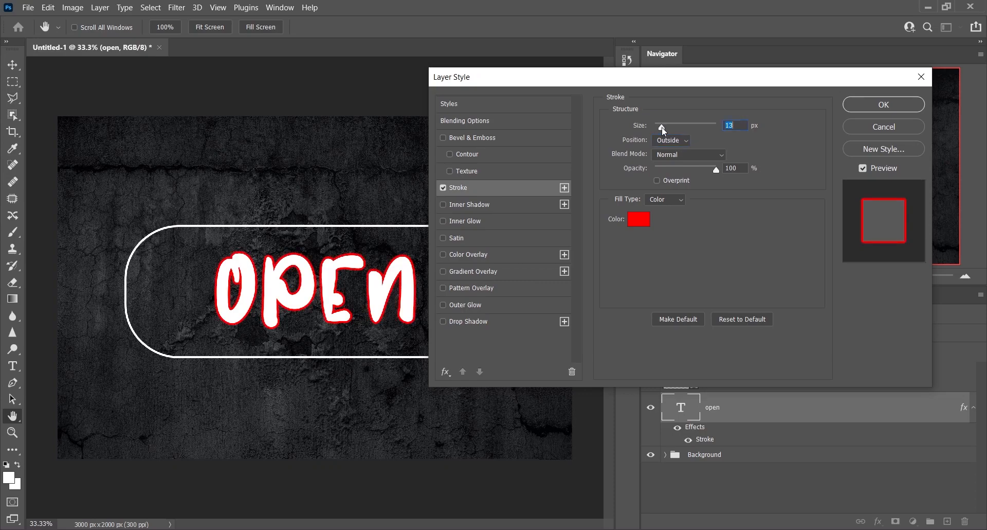
pyautogui.write('12')
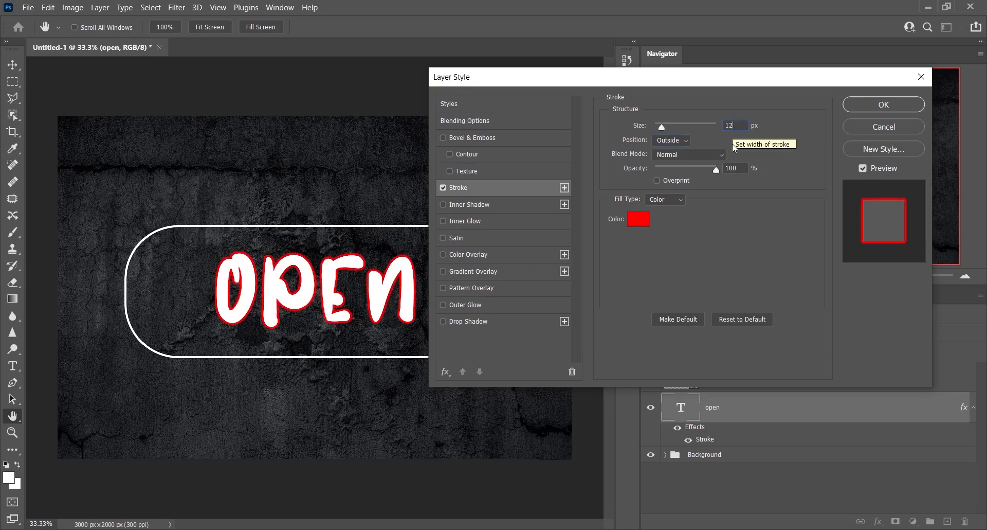
pyautogui.write('15')
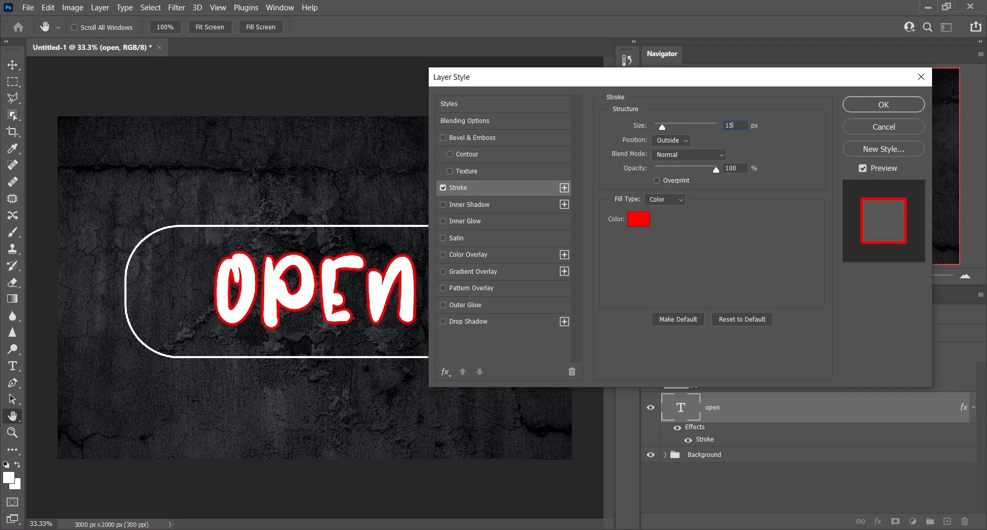
pyautogui.click(874, 101)
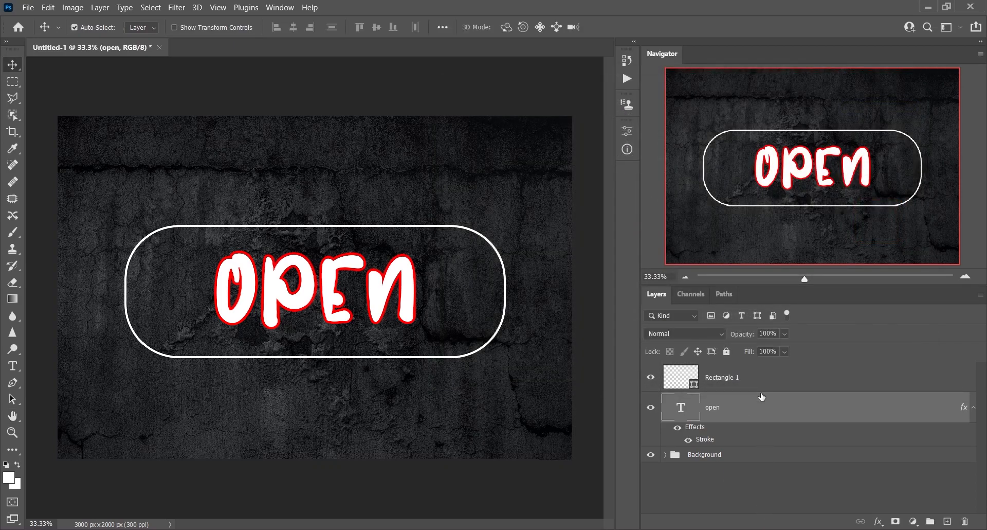
# - Lower the open text layer's Fill to 0% and collapse its effects list
pyautogui.click(786, 353)
pyautogui.moveTo(774, 369); pyautogui.dragTo(739, 369)
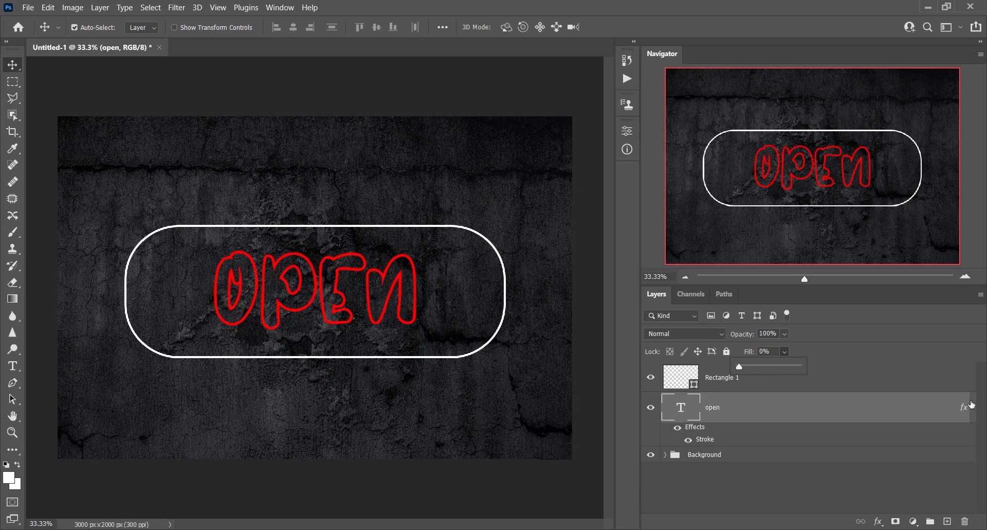
pyautogui.click(973, 406)
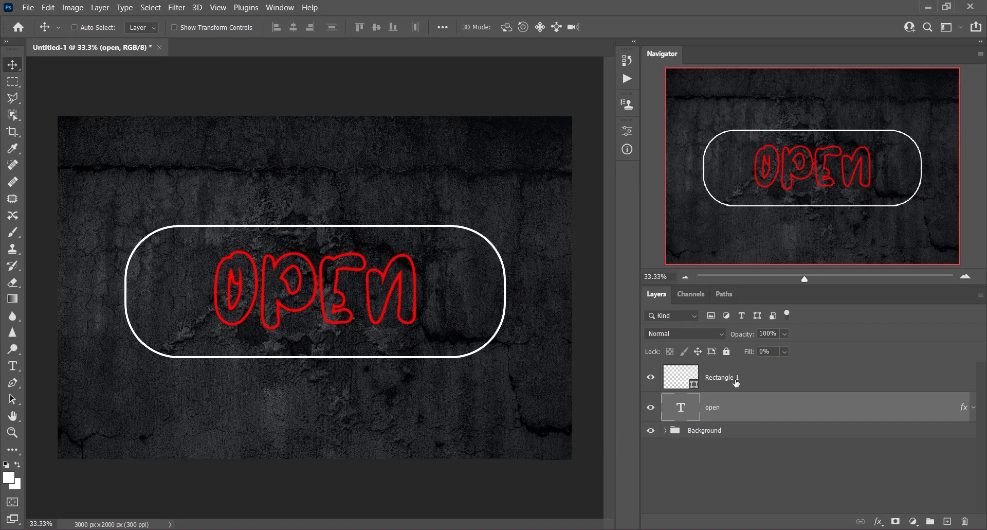
# - Convert the Rectangle 1 and open layers together into one smart object
pyautogui.keyDown('ctrl'); pyautogui.click(741, 382); pyautogui.keyUp('ctrl')
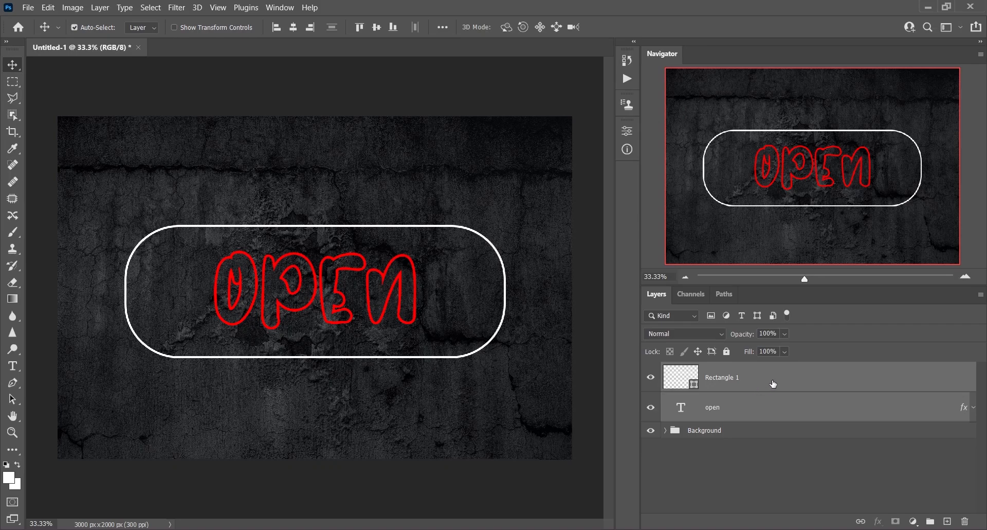
pyautogui.rightClick(773, 384)
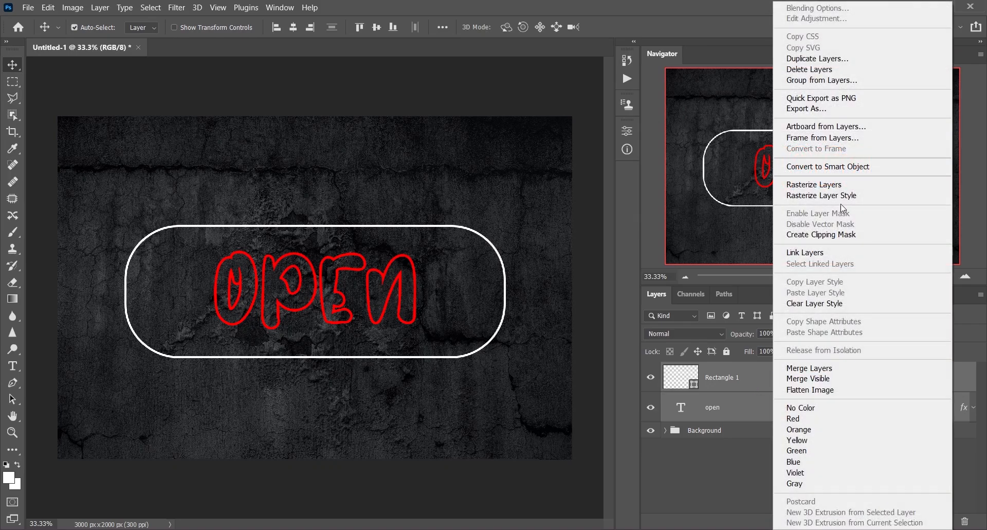
pyautogui.click(839, 167)
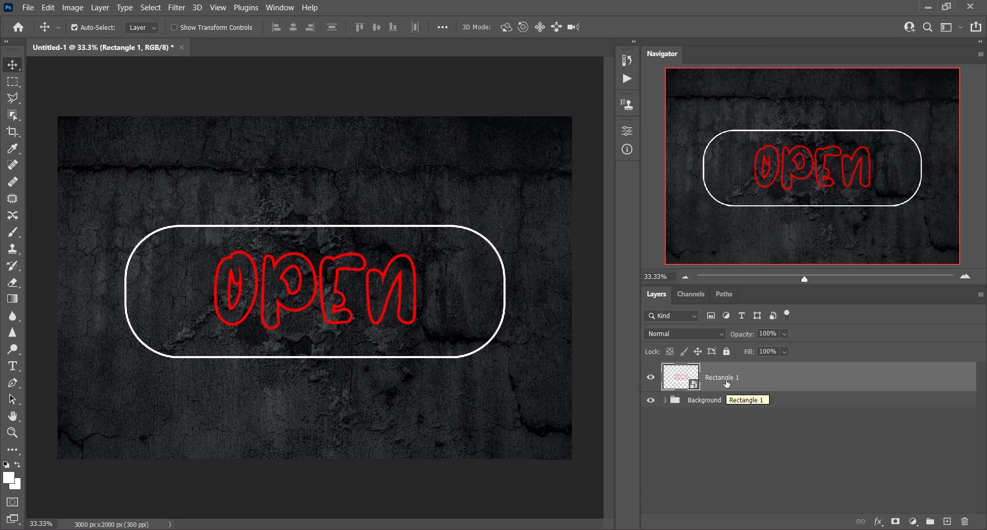
# - Rename the smart object layer as TEXT
pyautogui.doubleClick(727, 376)
pyautogui.write('T')
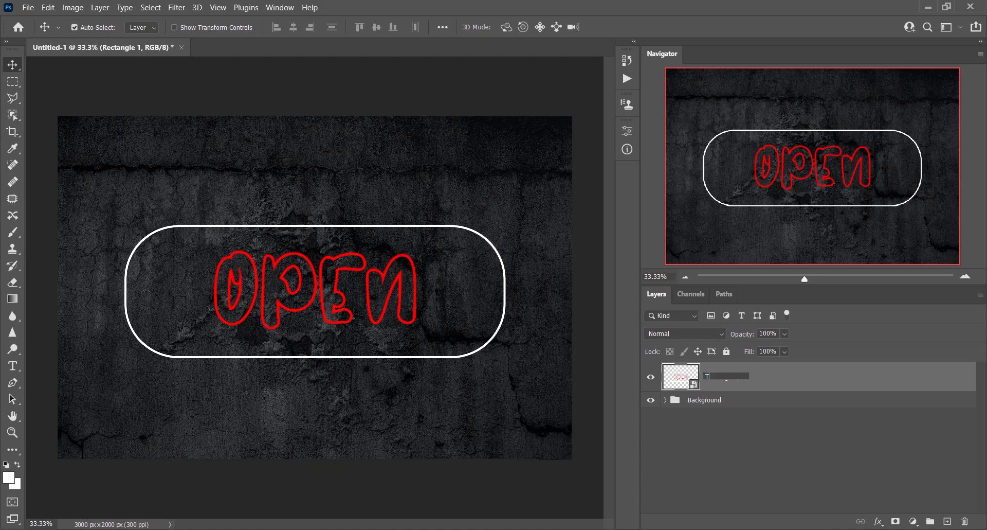
pyautogui.write('EXT')
pyautogui.press('Return')
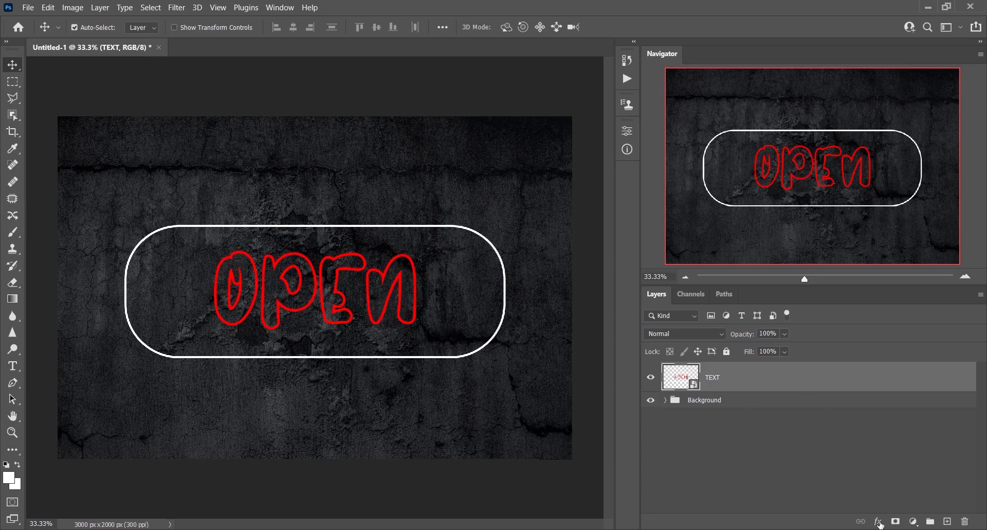
# - Add a Bevel & Emboss effect to the TEXT layer with the Emboss style
pyautogui.click(880, 522)
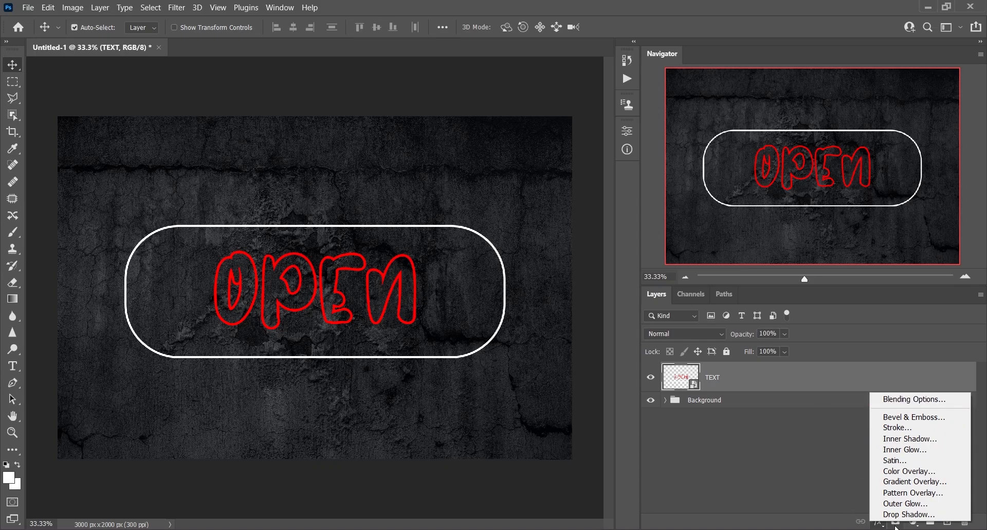
pyautogui.click(881, 524)
pyautogui.click(880, 523)
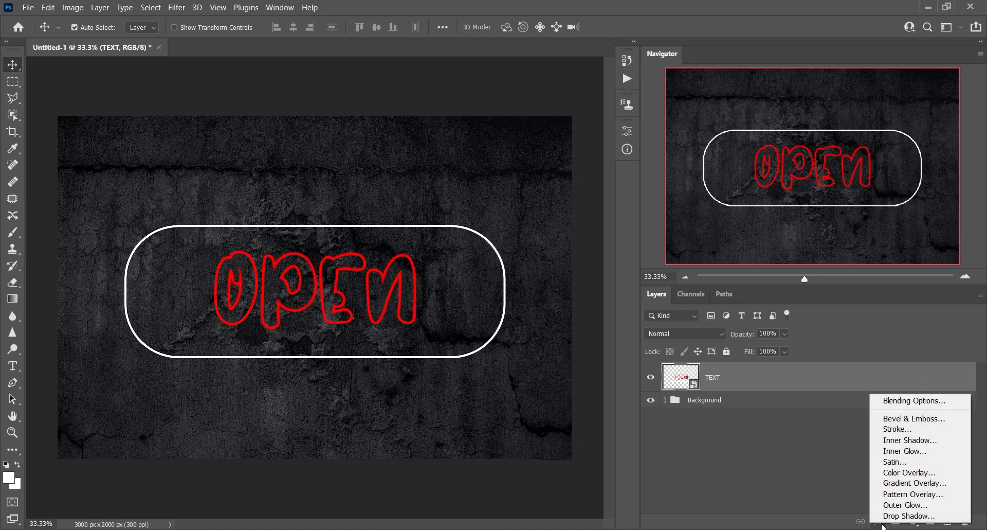
pyautogui.click(914, 401)
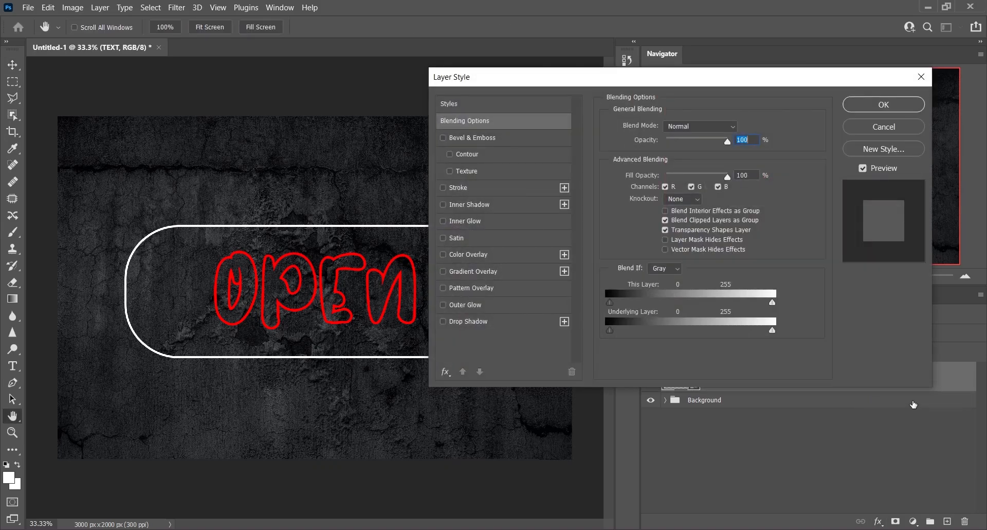
pyautogui.moveTo(652, 78); pyautogui.dragTo(675, 78)
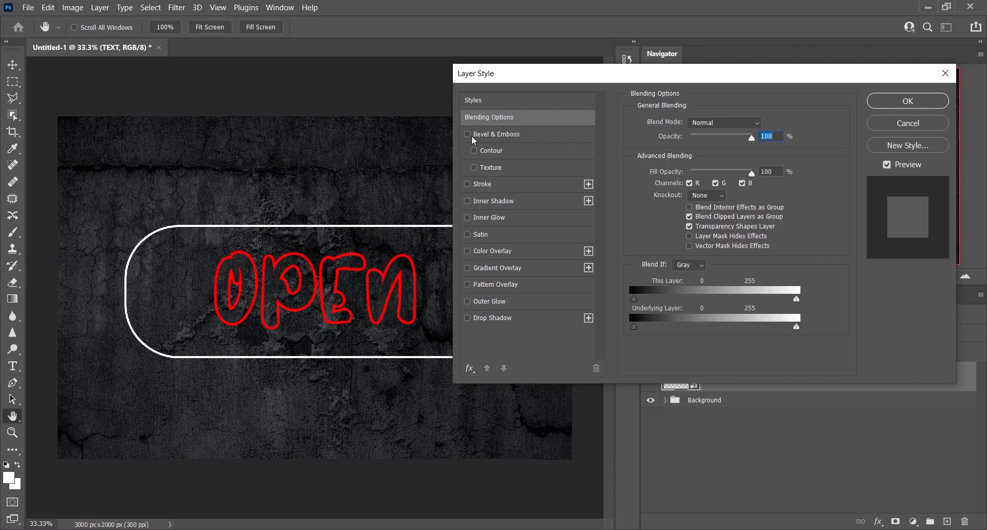
pyautogui.click(510, 135)
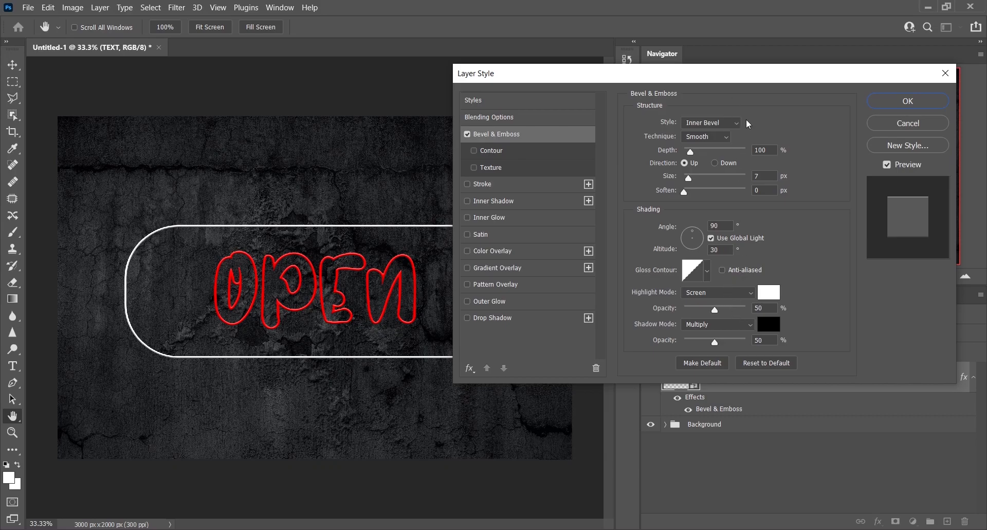
pyautogui.click(721, 129)
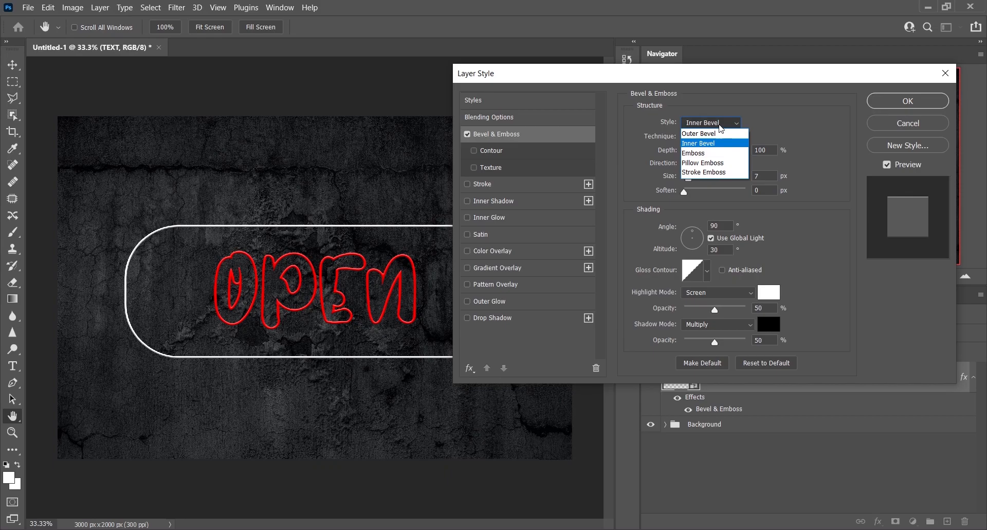
pyautogui.click(718, 154)
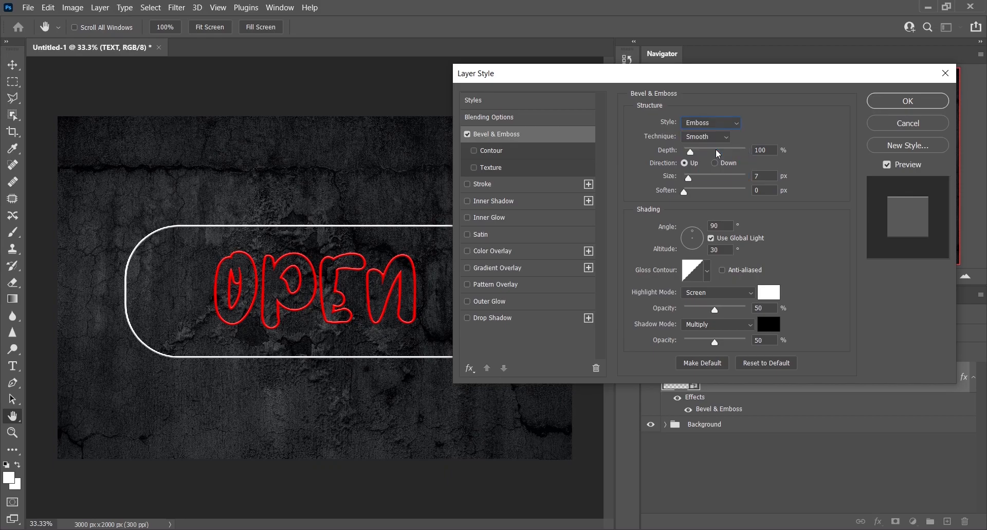
# - Choose the Smooth technique for the emboss and set its depth to 115%
pyautogui.click(711, 138)
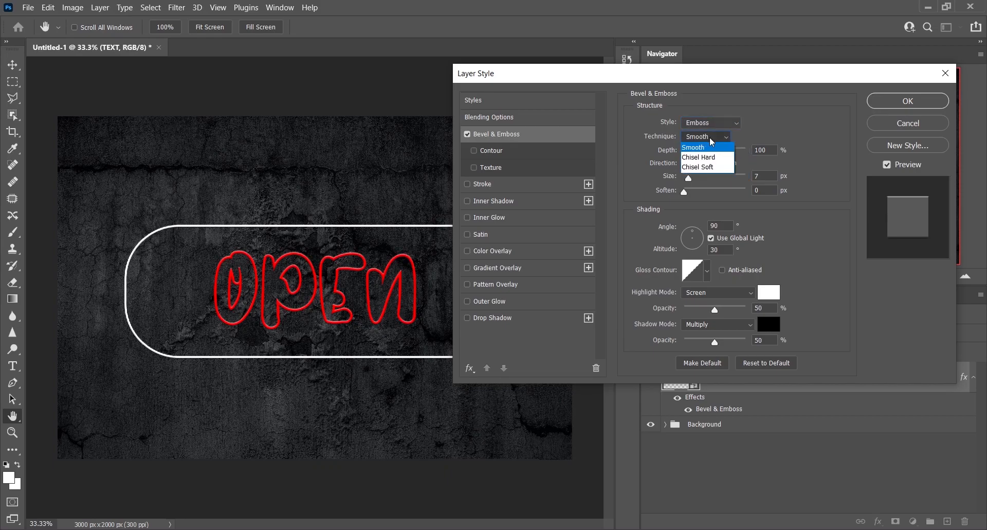
pyautogui.click(709, 146)
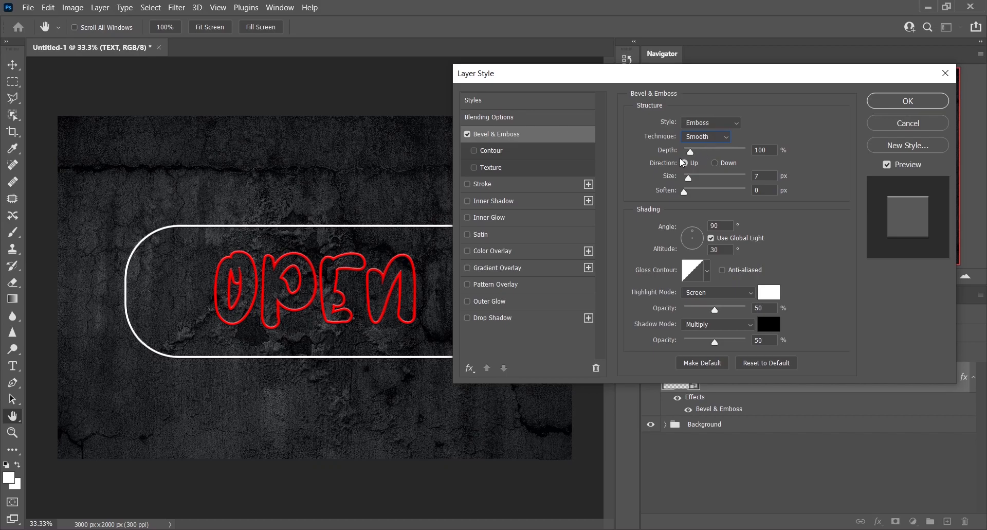
pyautogui.click(692, 150)
pyautogui.hotkey('ctrl', '+')
pyautogui.hotkey('ctrl', '+')
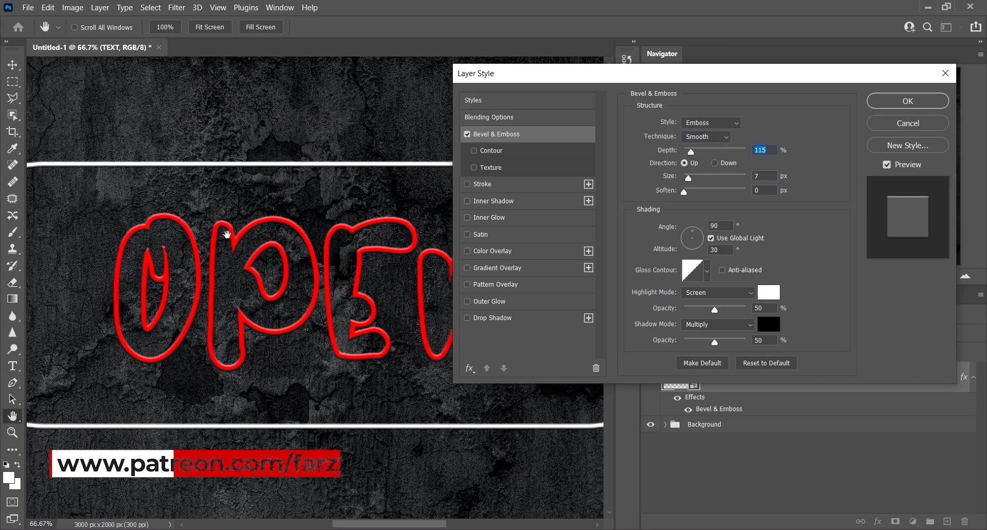
# - Set the Bevel & Emboss depth of the TEXT layer to 136%
pyautogui.moveTo(336, 225); pyautogui.dragTo(274, 213)
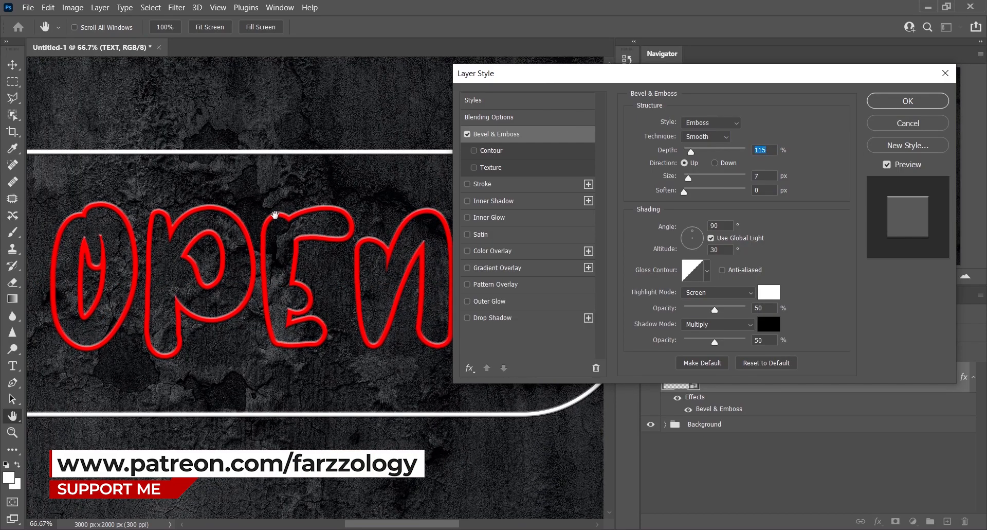
pyautogui.moveTo(689, 153); pyautogui.dragTo(692, 153)
pyautogui.write('136')
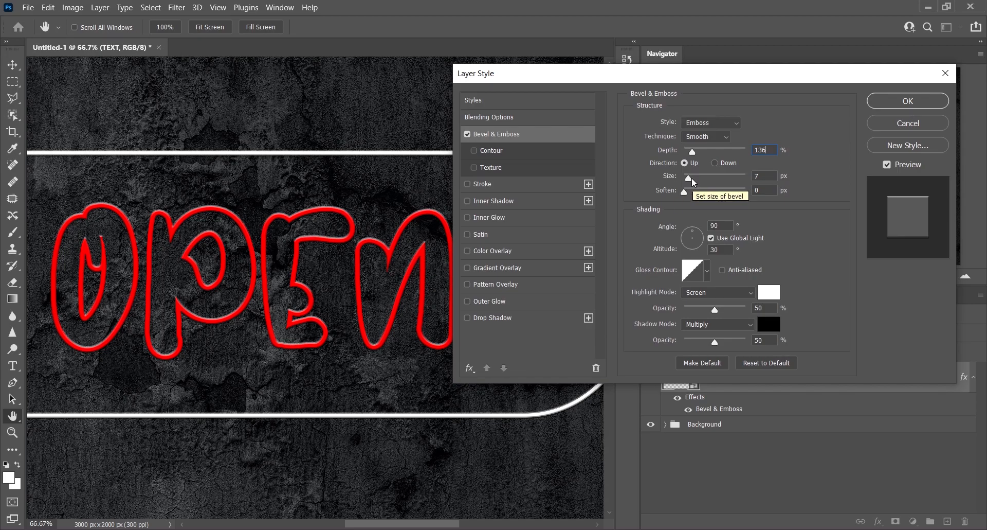
# - Adjust the emboss size to 30 px, keeping the whole word OPEN in view while judging the effect
pyautogui.moveTo(692, 178); pyautogui.dragTo(693, 178)
pyautogui.press('Tab')
pyautogui.write('3')
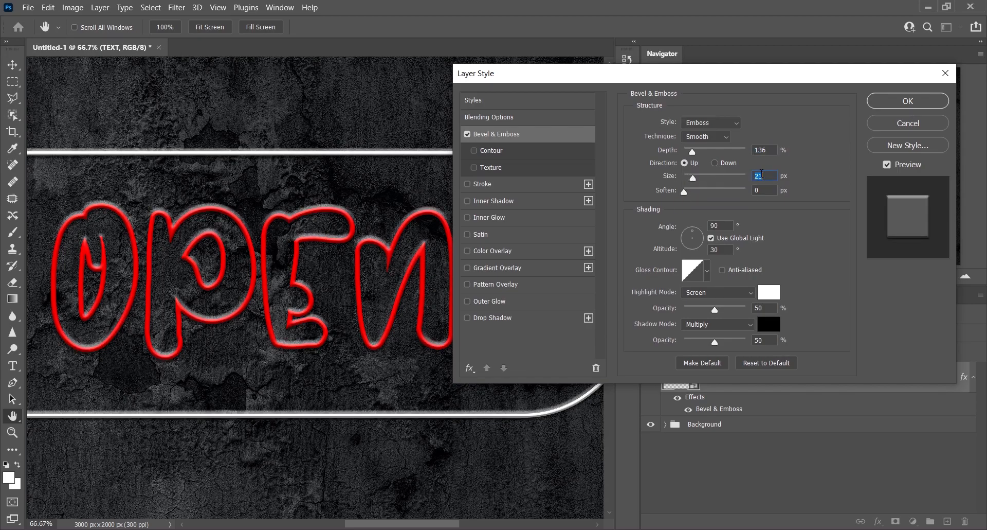
pyautogui.write('5')
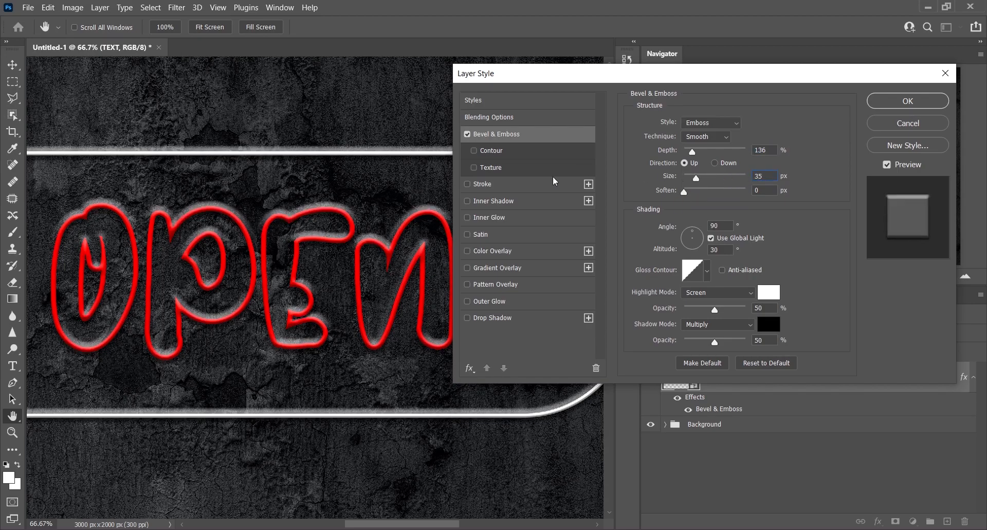
pyautogui.moveTo(584, 69); pyautogui.dragTo(618, 80)
pyautogui.moveTo(739, 182); pyautogui.dragTo(737, 182)
pyautogui.press('Up')
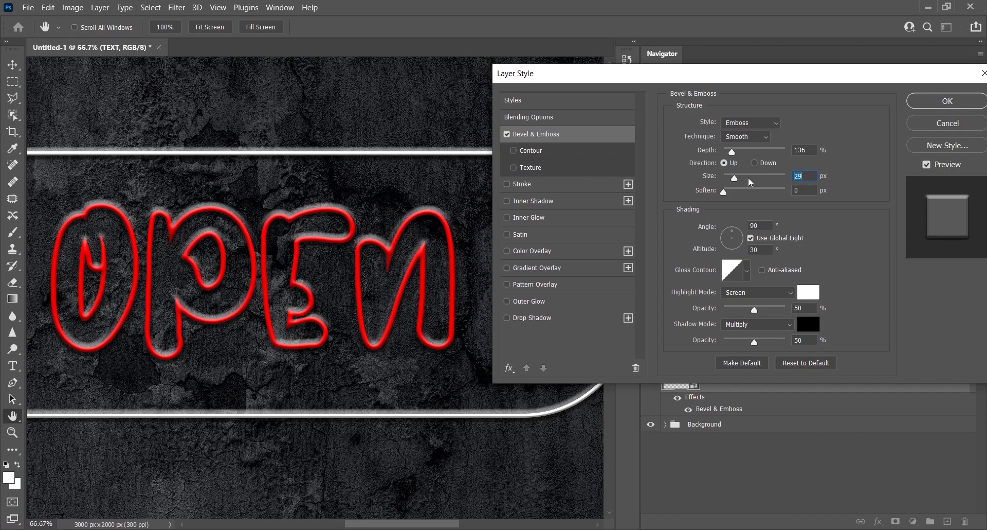
# - Disable Use Global Light for the emboss shading and set the angle to 83° and the altitude to 21°
pyautogui.click(733, 229)
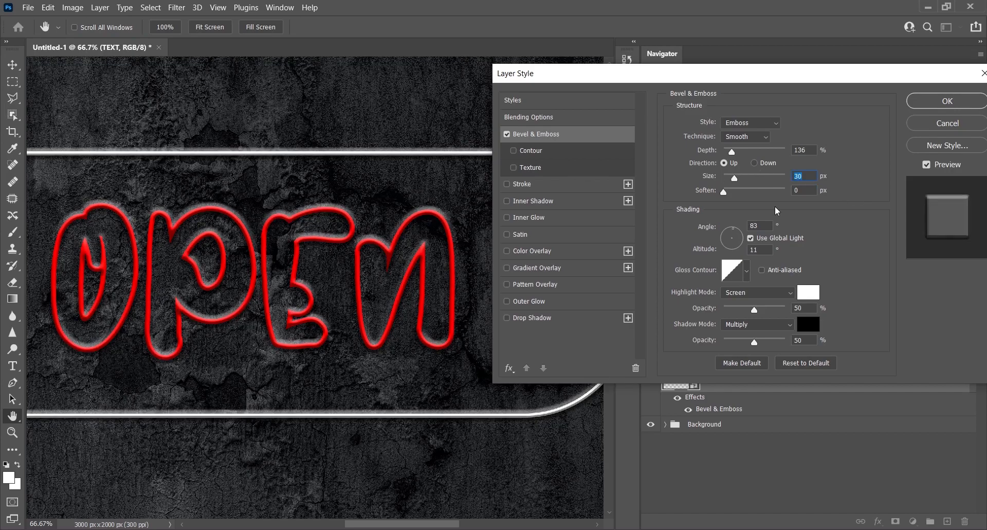
pyautogui.click(788, 240)
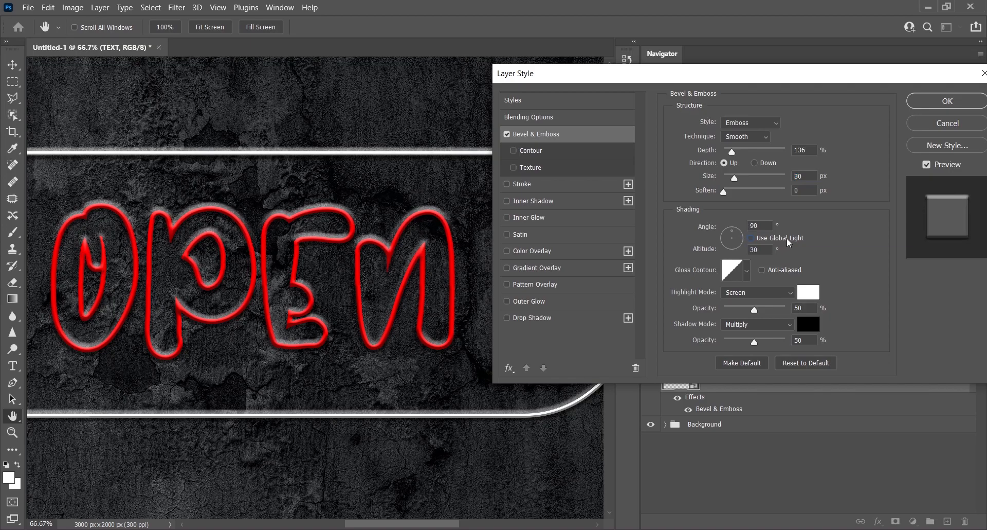
pyautogui.moveTo(760, 226); pyautogui.dragTo(739, 225)
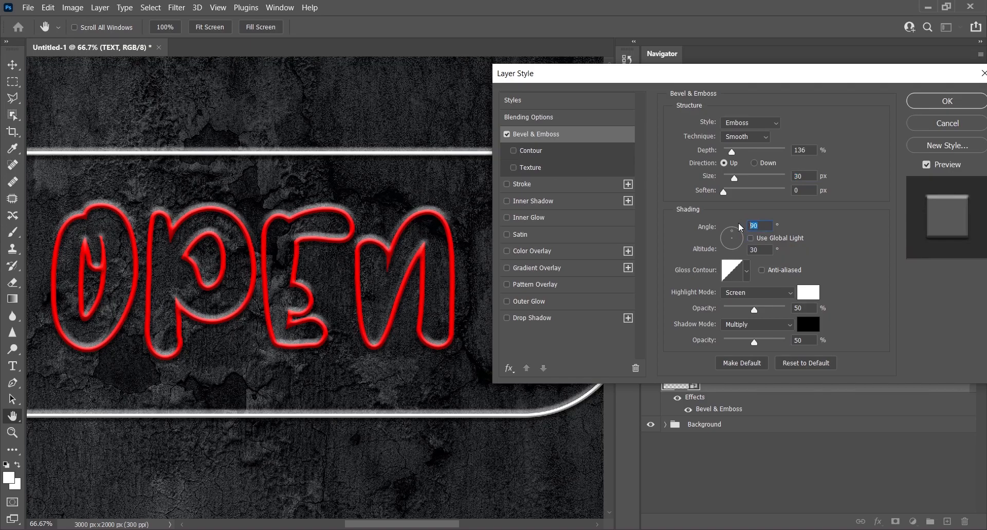
pyautogui.write('83')
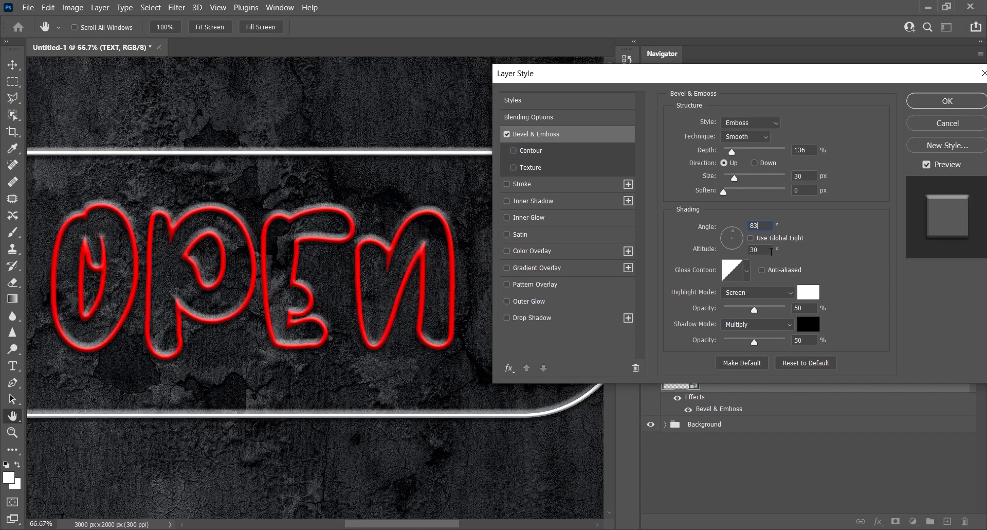
pyautogui.moveTo(761, 249); pyautogui.dragTo(723, 250)
pyautogui.write('21')
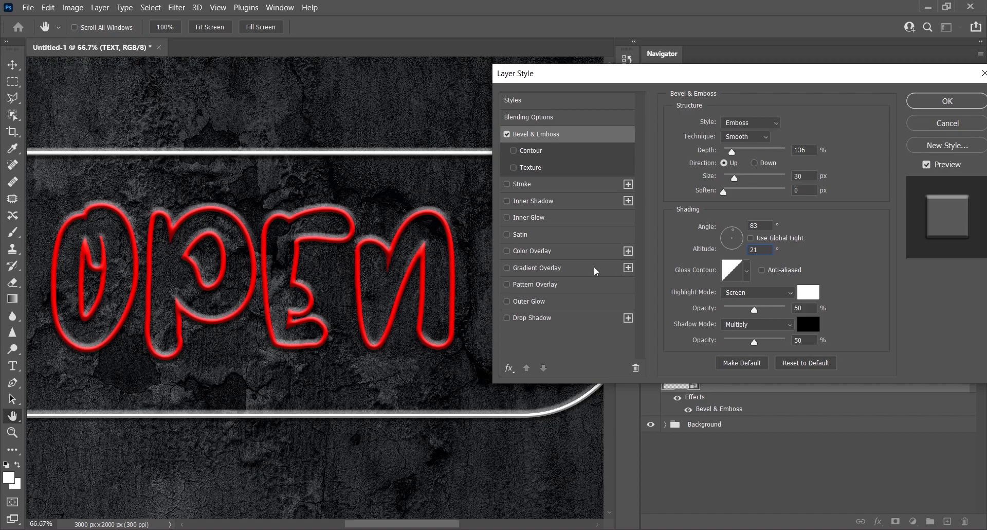
# - Apply the sawtooth-shaped gloss contour, the last preset, to the emboss and enable Anti-aliased
pyautogui.click(746, 270)
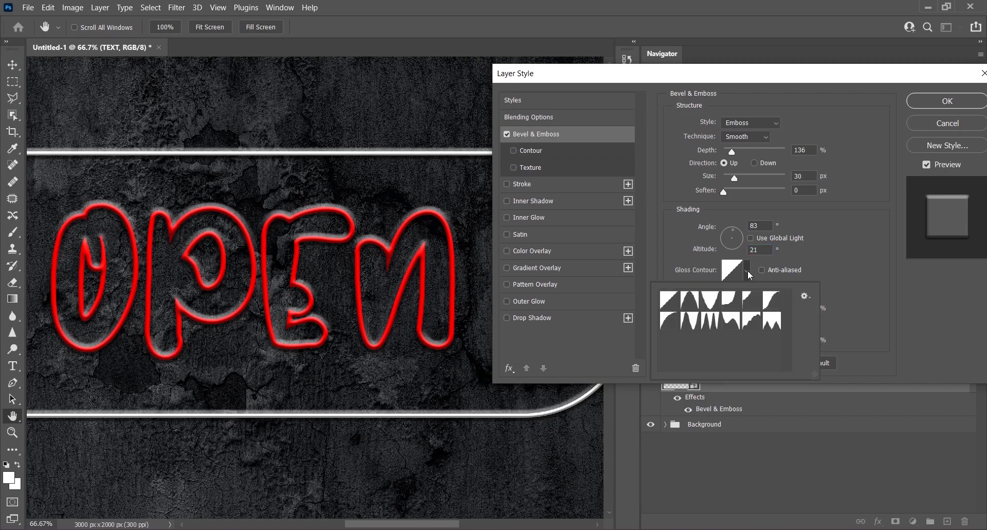
pyautogui.click(778, 323)
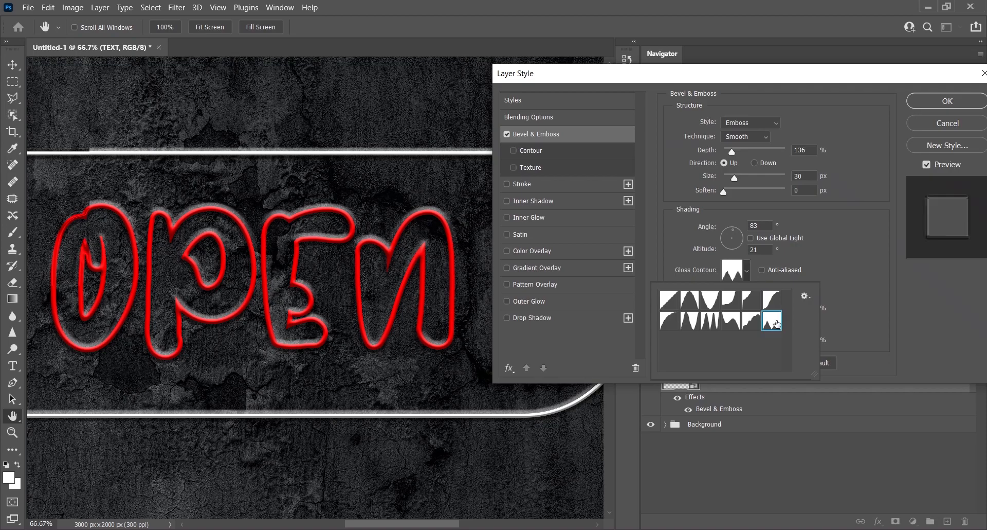
pyautogui.click(845, 252)
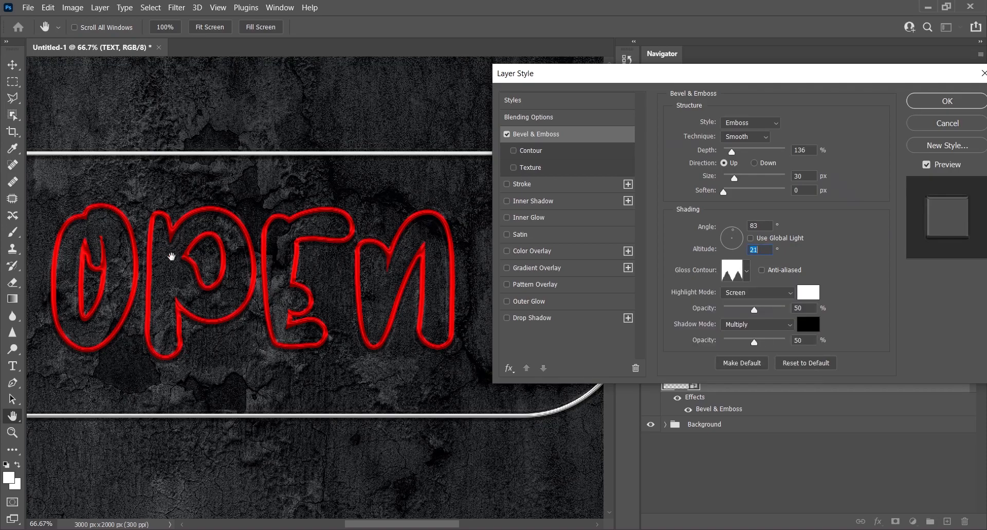
pyautogui.click(762, 271)
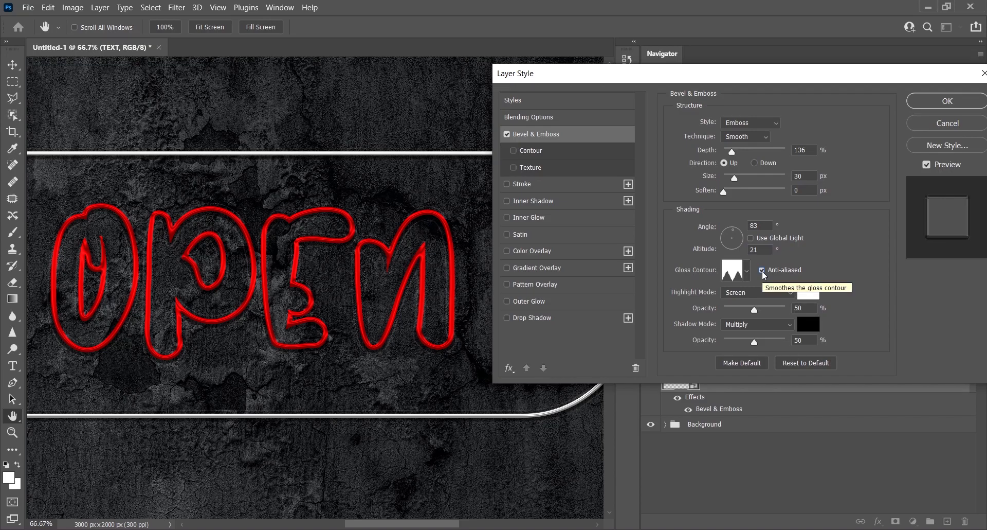
# - Set the emboss highlight mode to Linear Dodge (Add) with white, and the shadow mode to Linear Burn
pyautogui.click(747, 294)
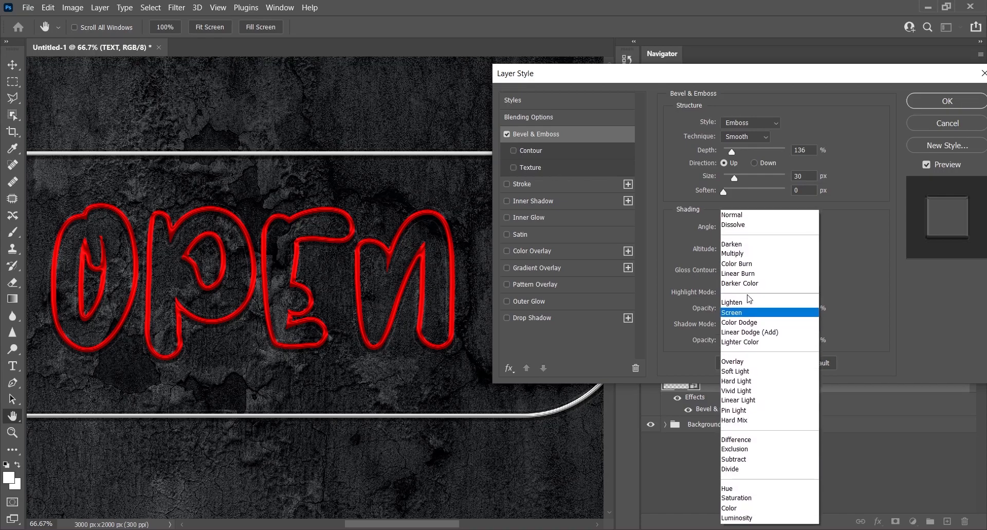
pyautogui.click(751, 333)
pyautogui.click(807, 291)
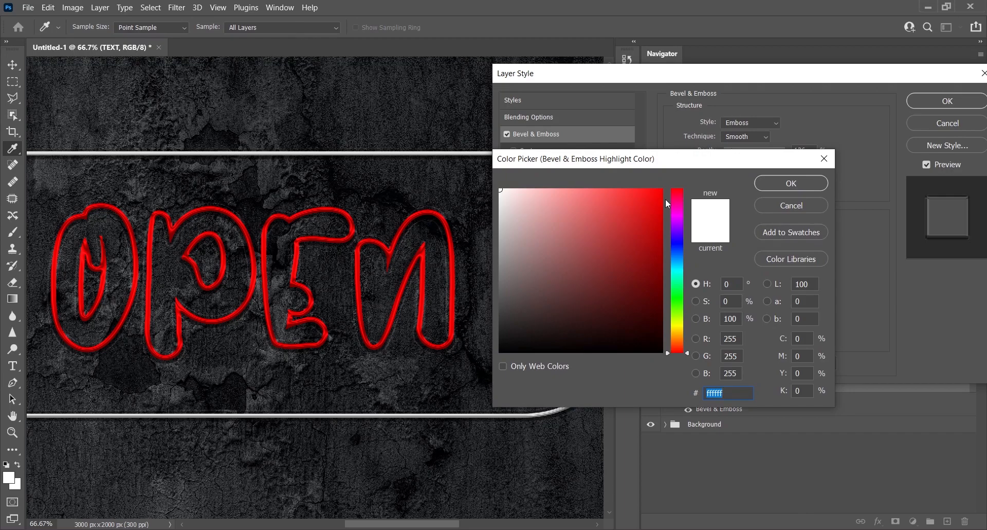
pyautogui.click(773, 185)
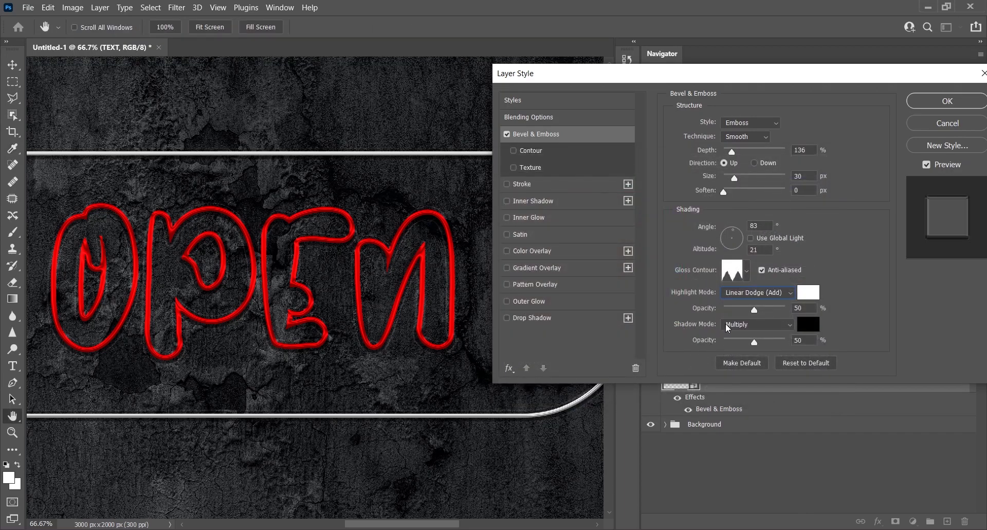
pyautogui.click(755, 328)
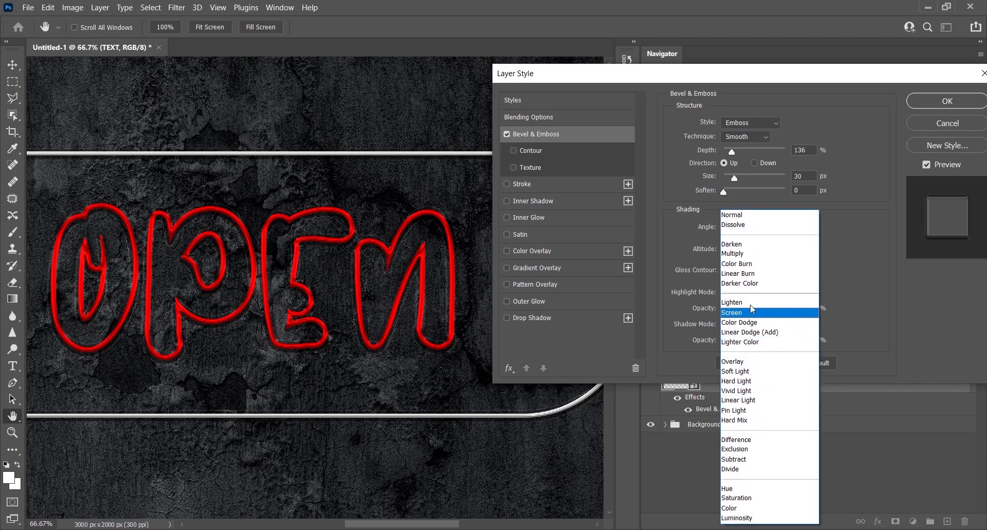
pyautogui.click(750, 275)
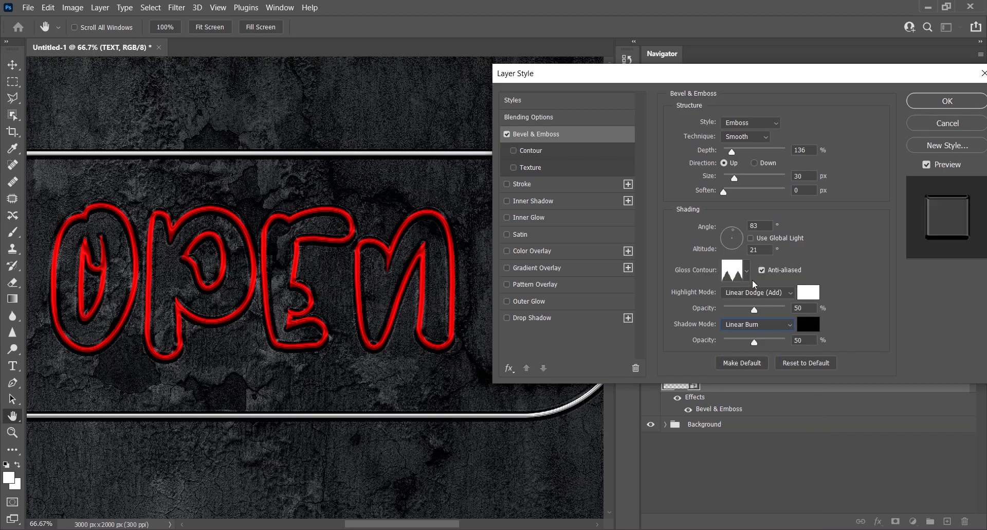
# - Lower the emboss highlight opacity to 18%
pyautogui.click(741, 308)
pyautogui.moveTo(740, 308)
pyautogui.mouseDown()
pyautogui.moveTo(732, 307)
pyautogui.moveTo(761, 308)
pyautogui.moveTo(743, 308)
pyautogui.mouseUp()
pyautogui.write('18')
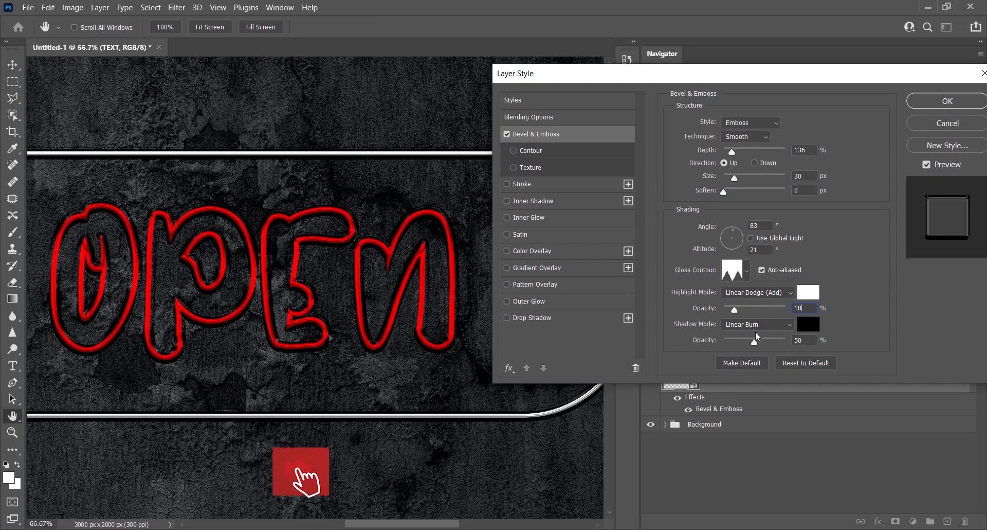
# - Set the emboss shadow color to dark gray #474747
pyautogui.click(807, 325)
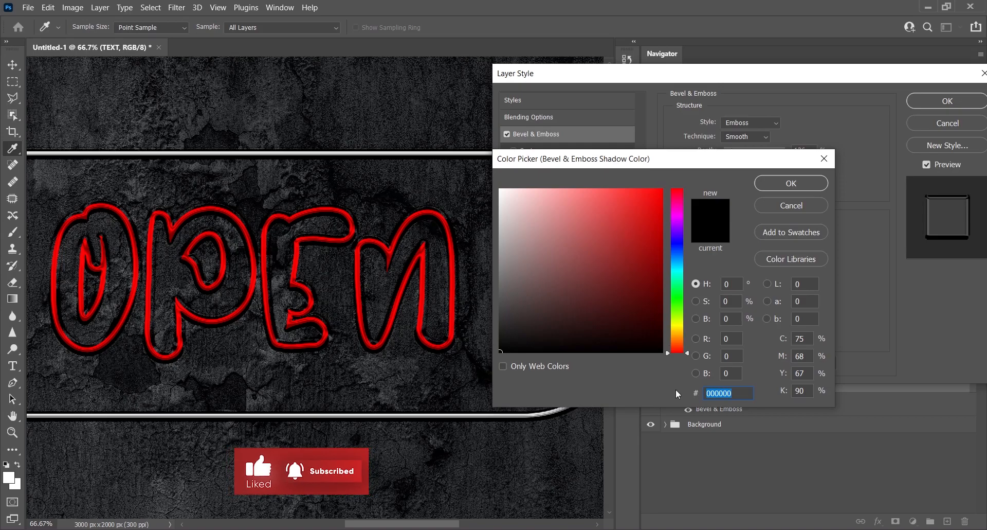
pyautogui.write('4')
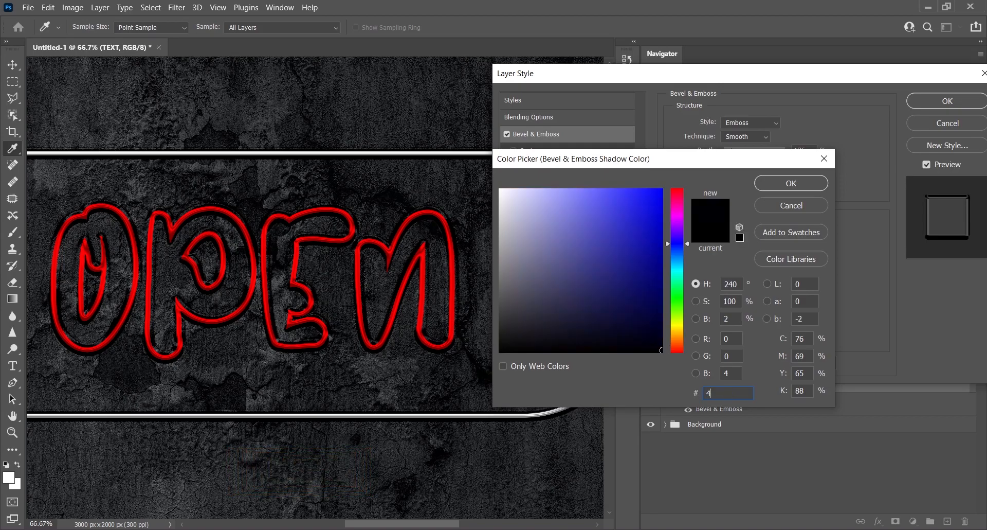
pyautogui.write('74747')
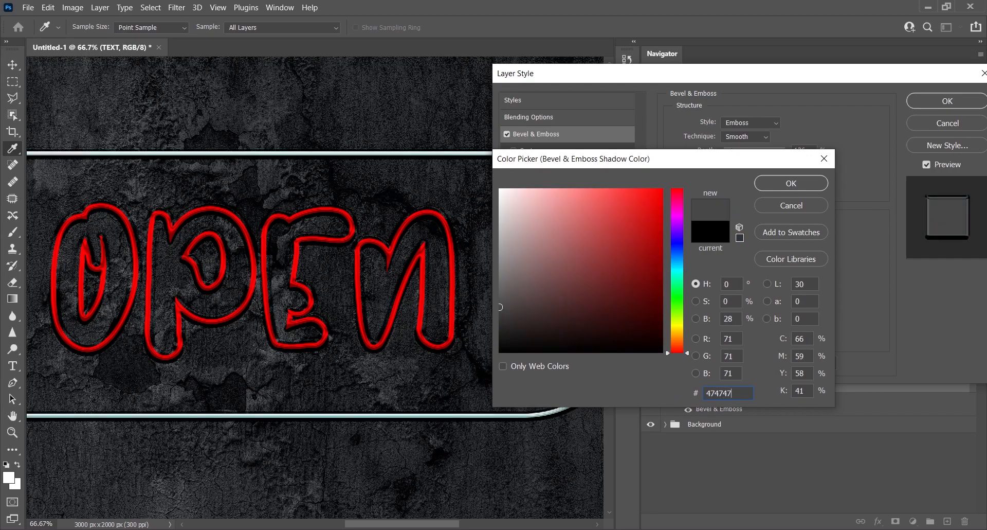
pyautogui.click(766, 185)
# - Adjust the emboss highlight opacity to 38% and the shadow opacity to 25%
pyautogui.moveTo(755, 342); pyautogui.dragTo(747, 342)
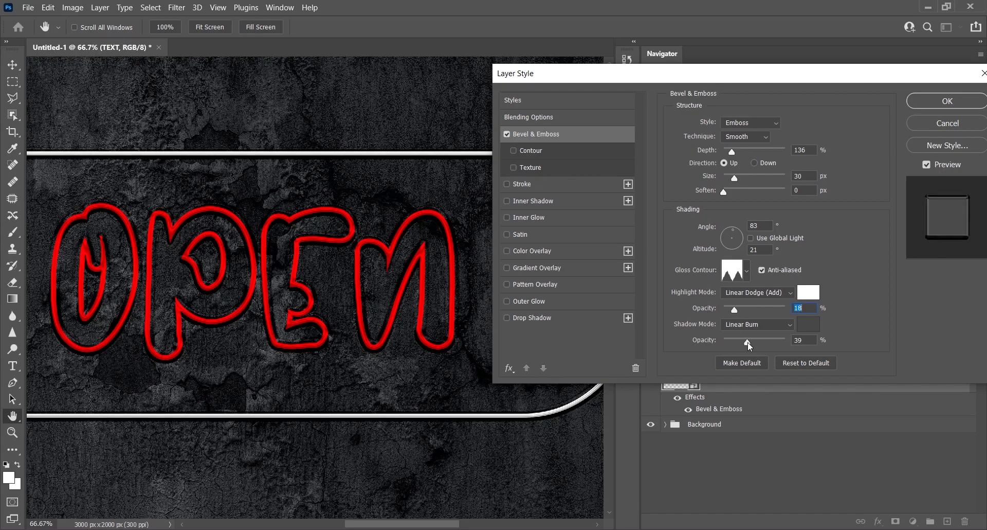
pyautogui.press('Down')
pyautogui.press('alt')
pyautogui.moveTo(735, 309)
pyautogui.mouseDown()
pyautogui.moveTo(748, 309)
pyautogui.moveTo(734, 311)
pyautogui.mouseUp()
pyautogui.click(803, 308)
pyautogui.moveTo(744, 344); pyautogui.dragTo(743, 344)
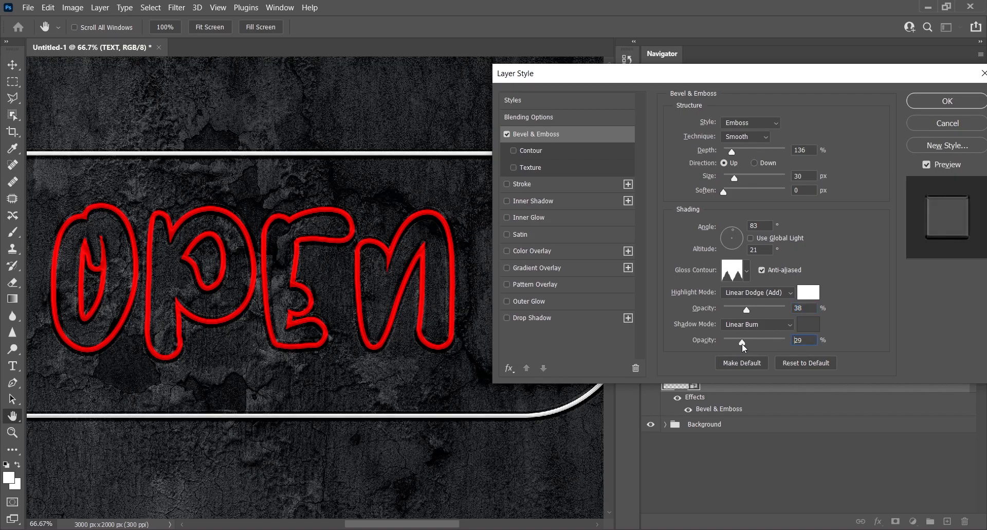
pyautogui.click(742, 343)
pyautogui.write('25')
# - Lighten the emboss shadow color to the mid gray #787878
pyautogui.click(809, 324)
pyautogui.click(497, 290)
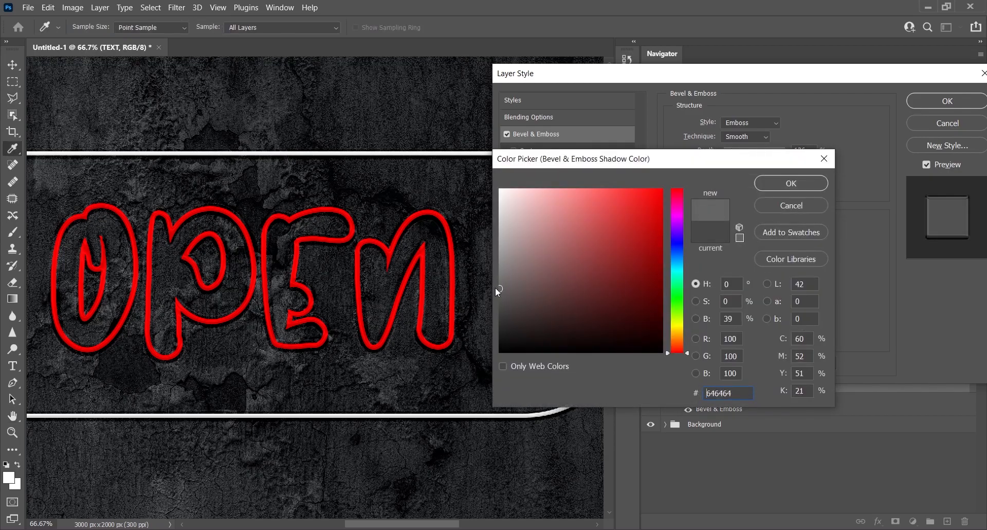
pyautogui.click(497, 275)
pyautogui.moveTo(497, 275); pyautogui.dragTo(498, 275)
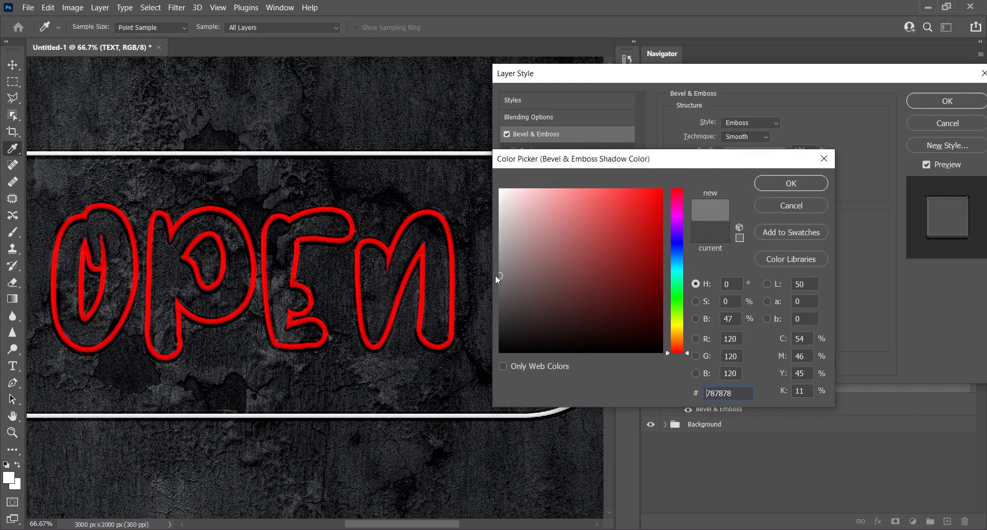
pyautogui.click(780, 185)
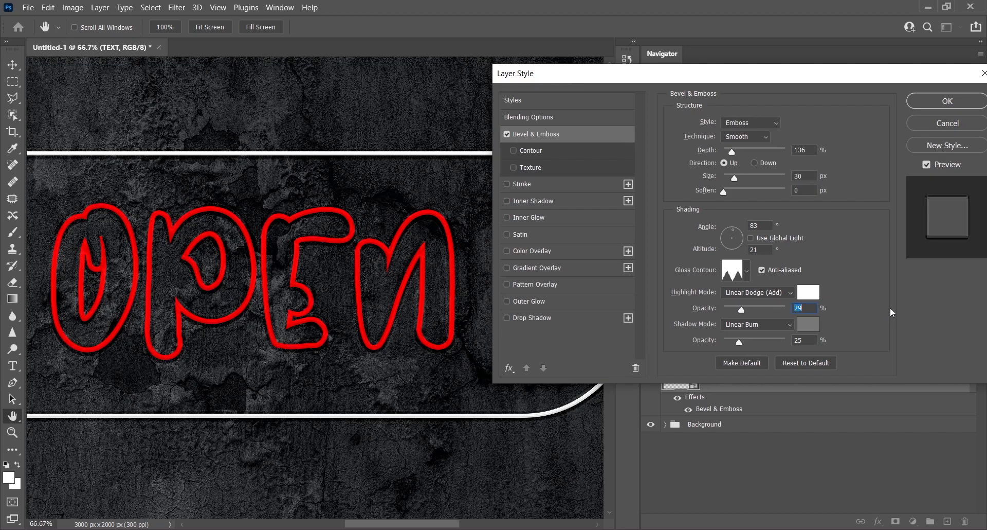
# - Add an Inner Shadow effect to the TEXT layer with the Linear Dodge (Add) blend mode
pyautogui.click(526, 201)
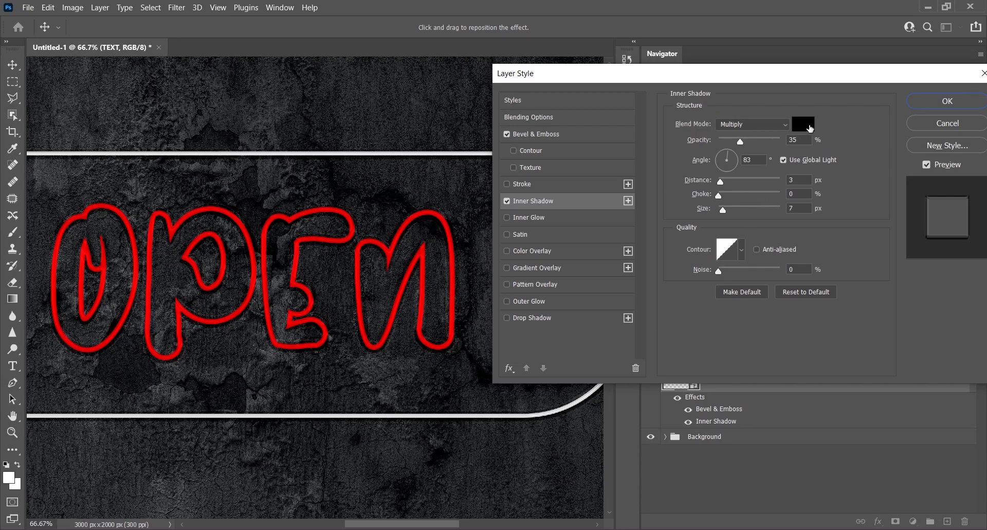
pyautogui.click(773, 130)
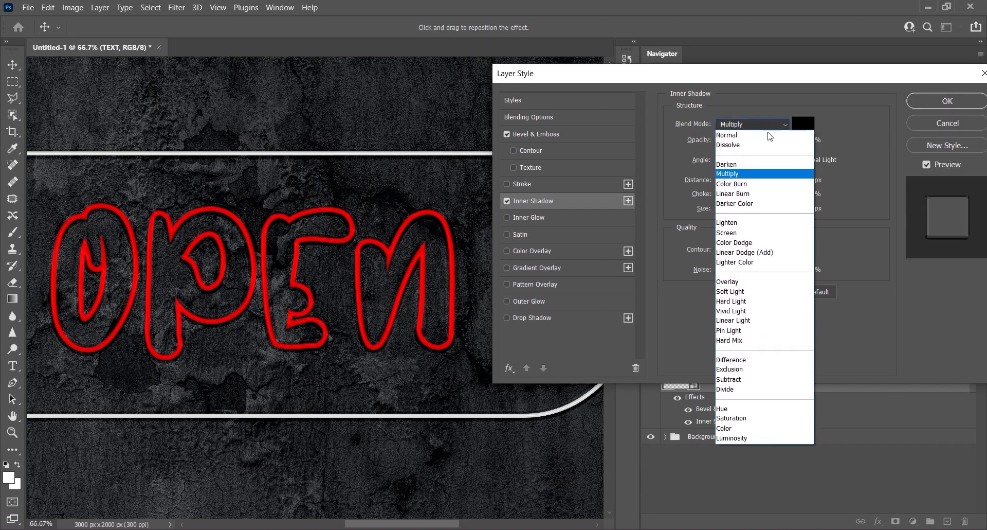
pyautogui.click(752, 256)
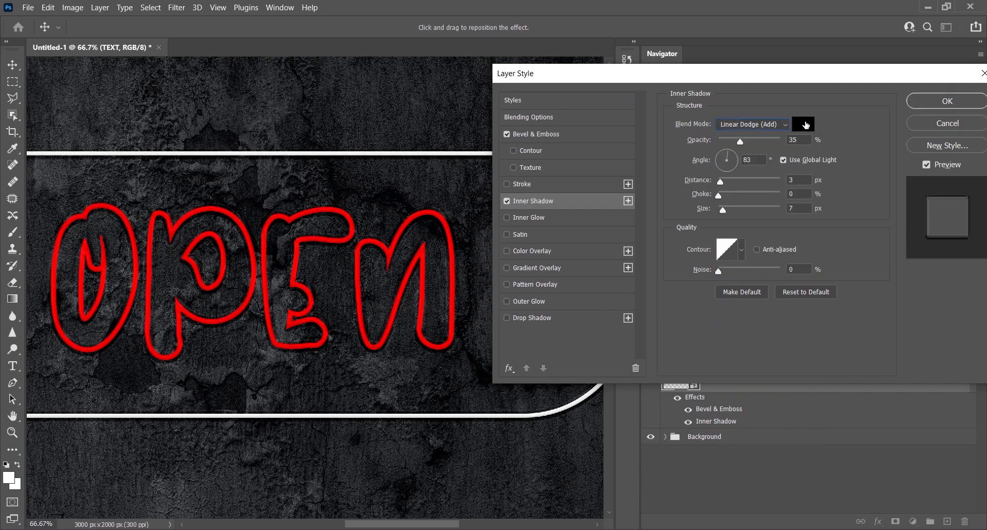
# - Set the inner shadow color to light gray #d9d9d9
pyautogui.click(806, 124)
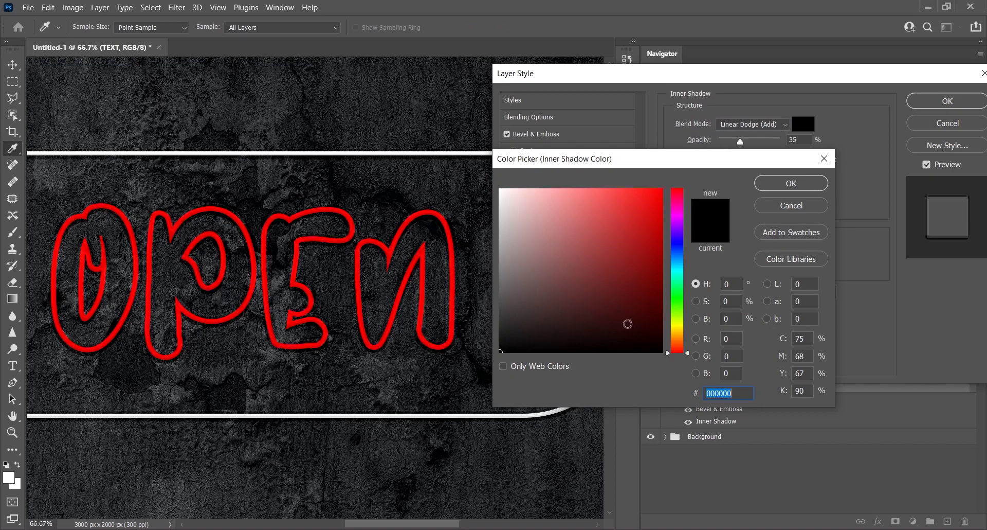
pyautogui.write('d')
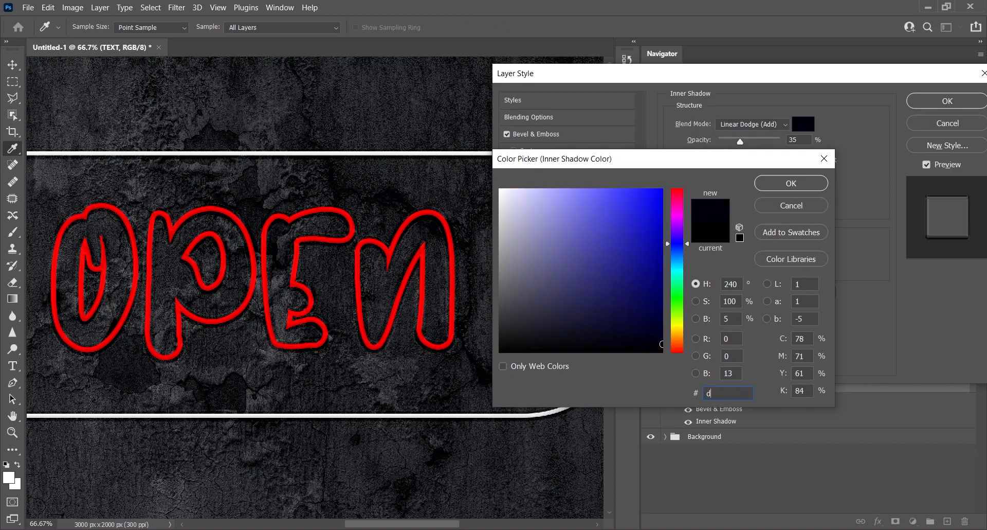
pyautogui.write('9d9d9')
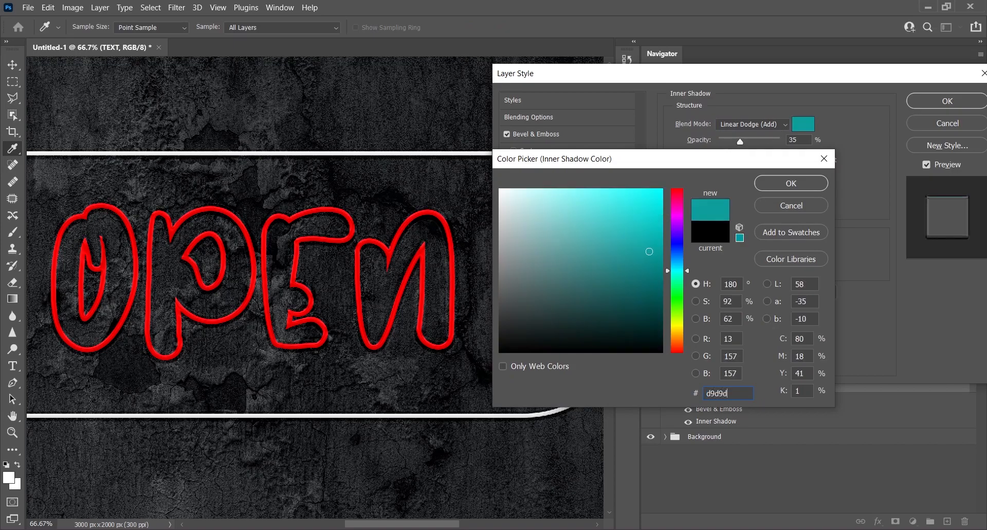
pyautogui.click(792, 183)
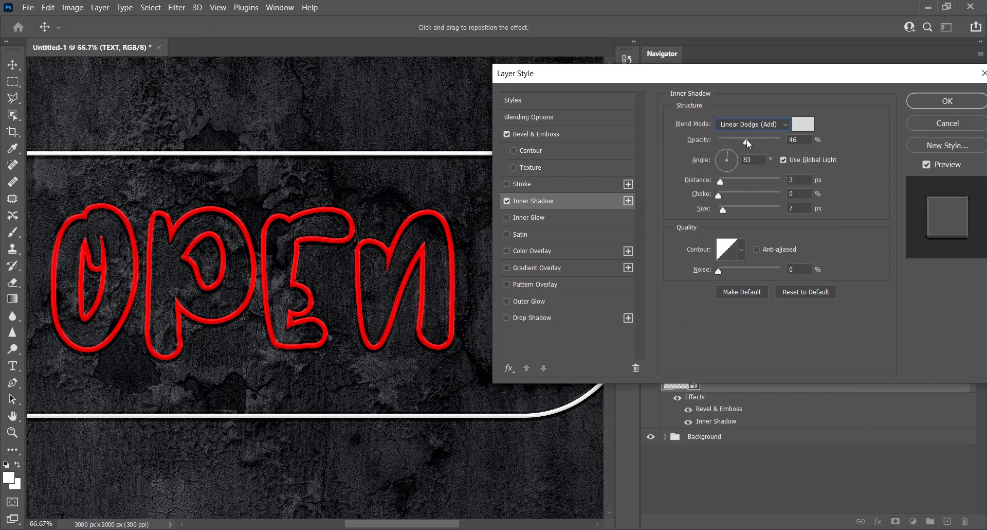
# - Set the inner shadow opacity to 50%, disable global light for it, and set its angle to 30°
pyautogui.moveTo(749, 139); pyautogui.dragTo(750, 139)
pyautogui.press('Tab')
pyautogui.write('30')
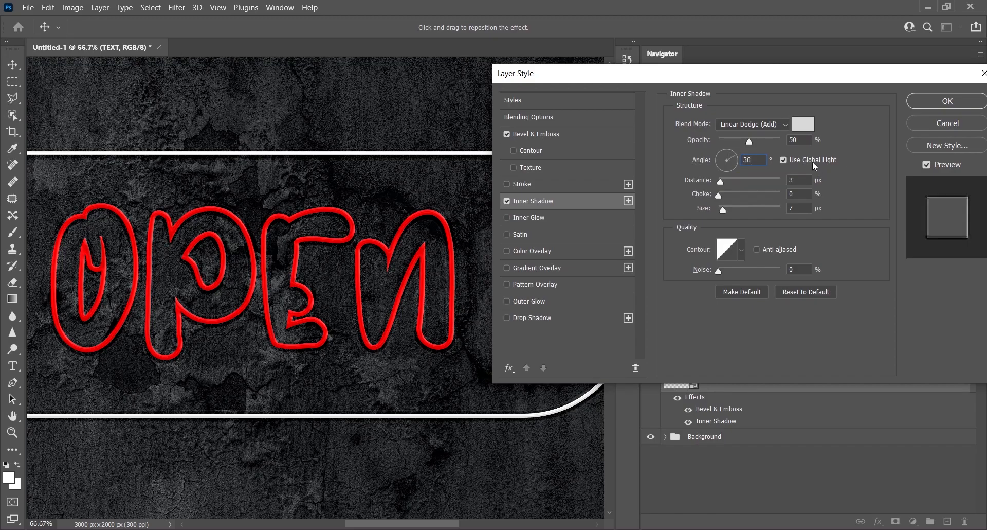
pyautogui.click(812, 161)
pyautogui.click(727, 154)
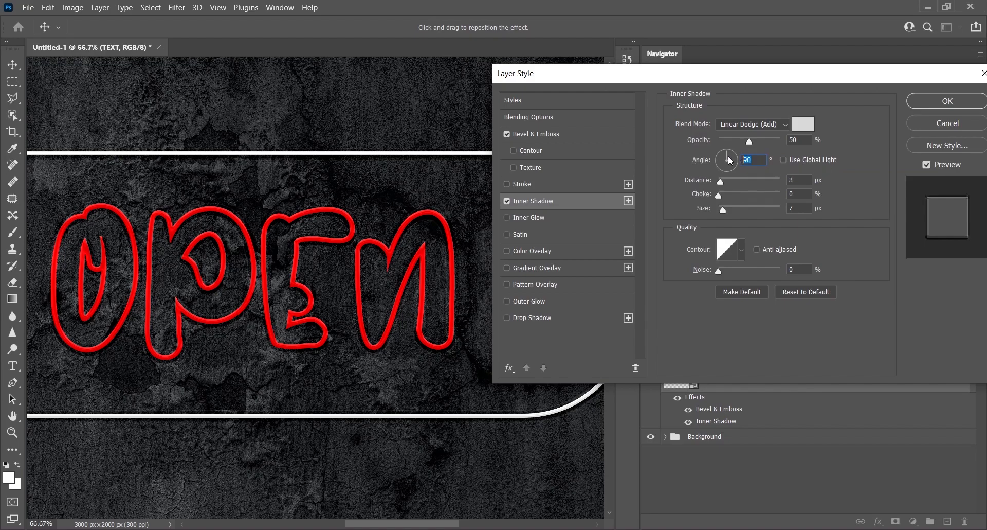
pyautogui.write('30')
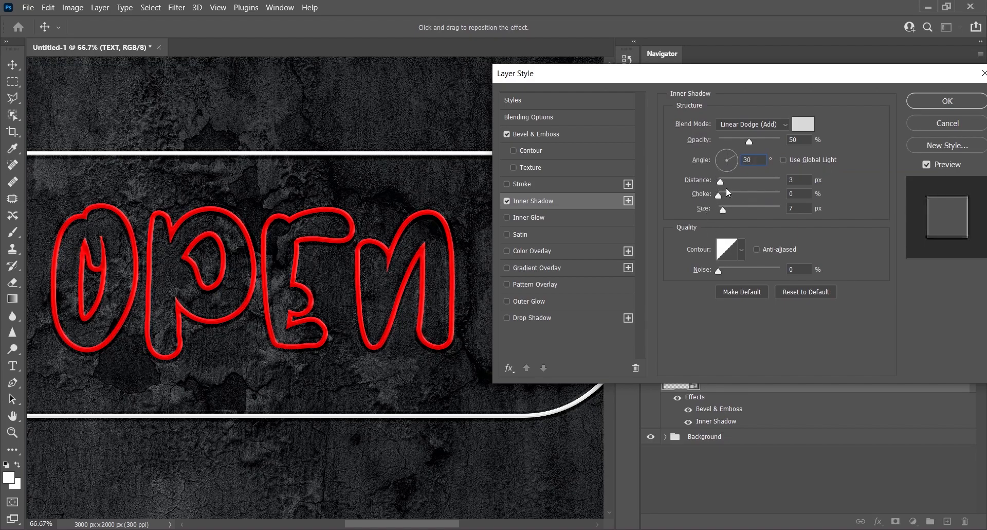
# - Set the inner shadow distance to 0 px and its size to 14 px
pyautogui.moveTo(721, 184); pyautogui.dragTo(718, 190)
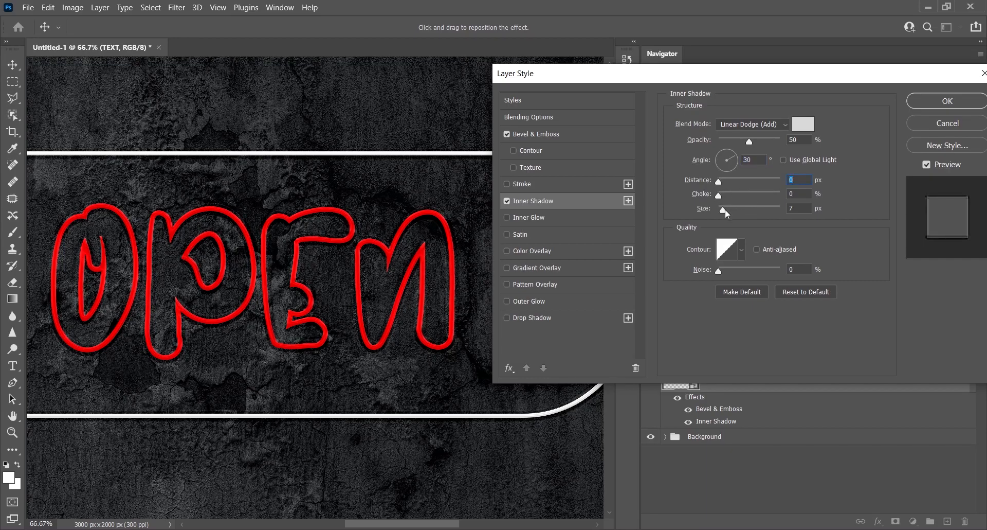
pyautogui.moveTo(725, 209); pyautogui.dragTo(740, 209)
pyautogui.write('14')
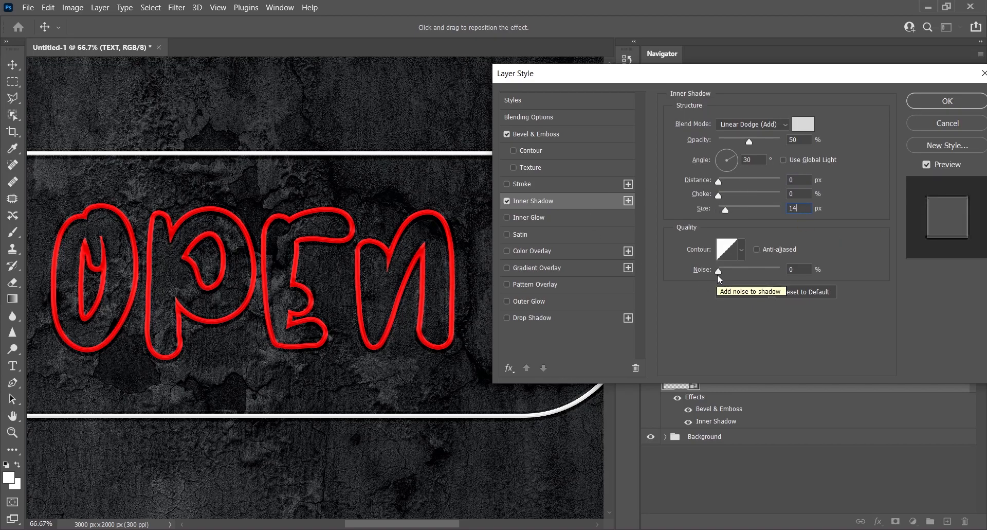
# - Add a Gradient Overlay effect to the TEXT layer with the Normal blend mode
pyautogui.click(551, 267)
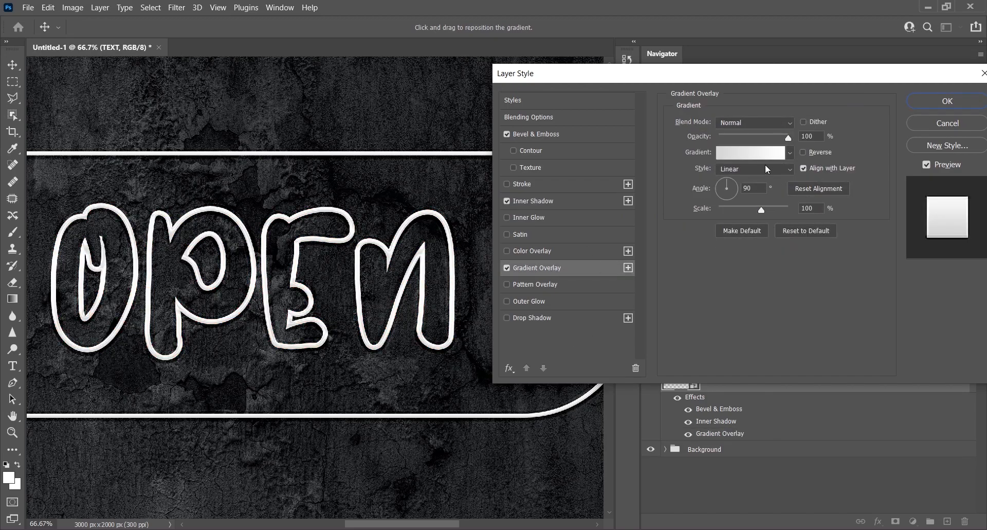
pyautogui.click(756, 124)
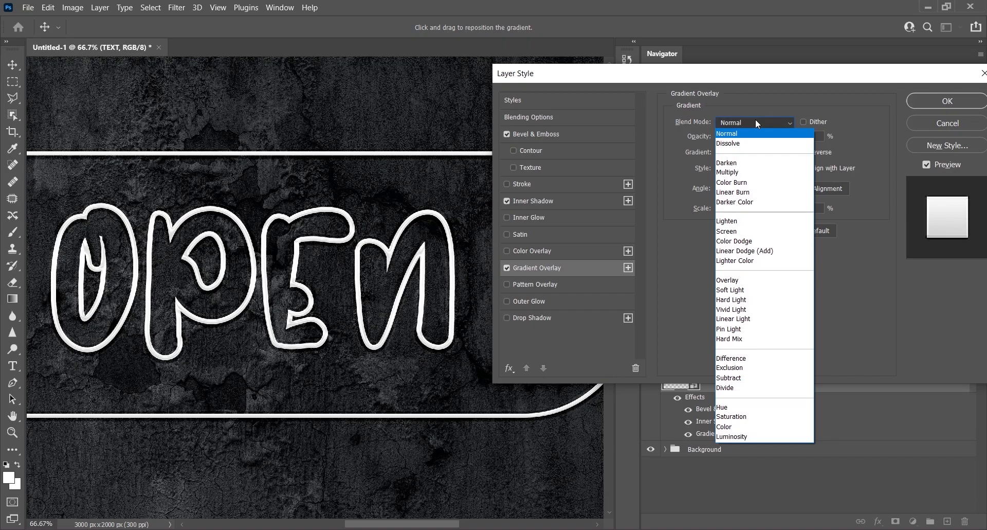
pyautogui.click(756, 124)
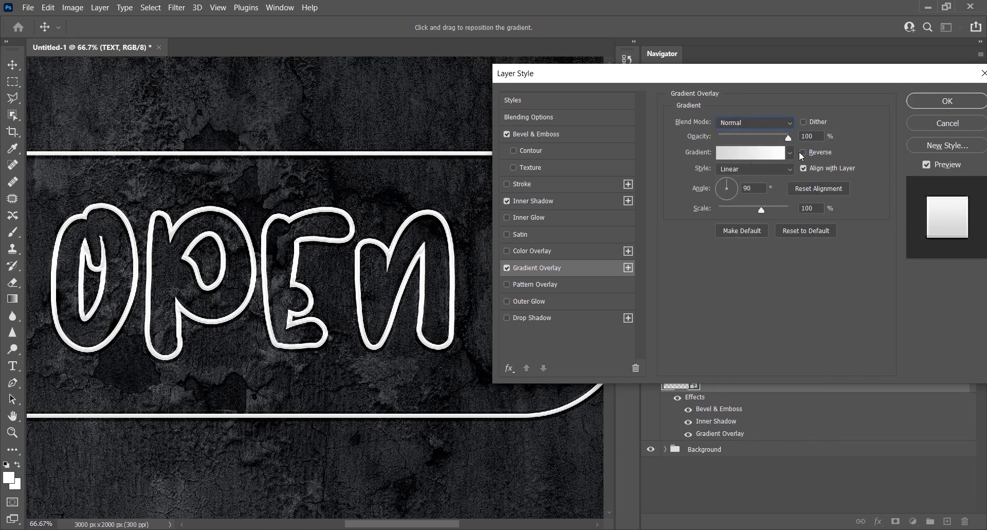
# - Change the starting color stop of the overlay gradient to light cyan #9cf0ff
pyautogui.click(766, 154)
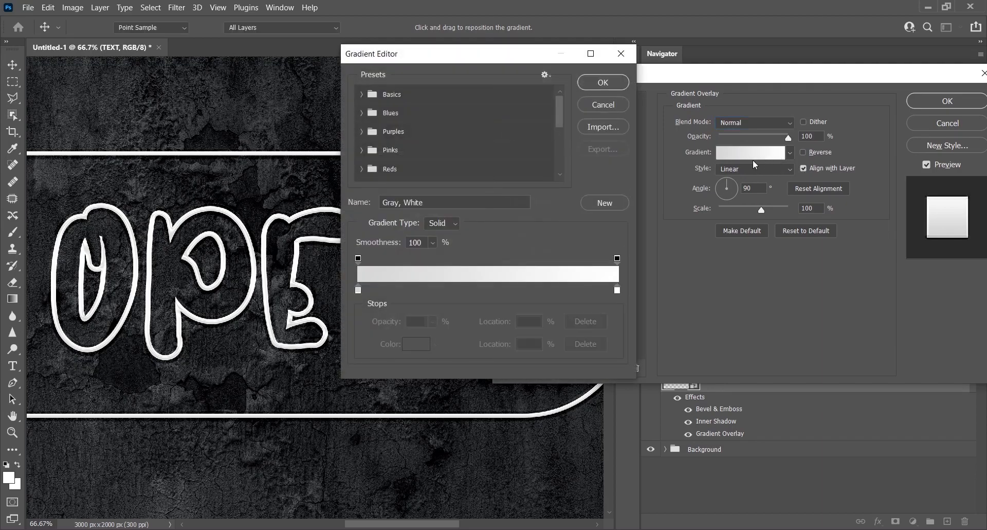
pyautogui.click(359, 291)
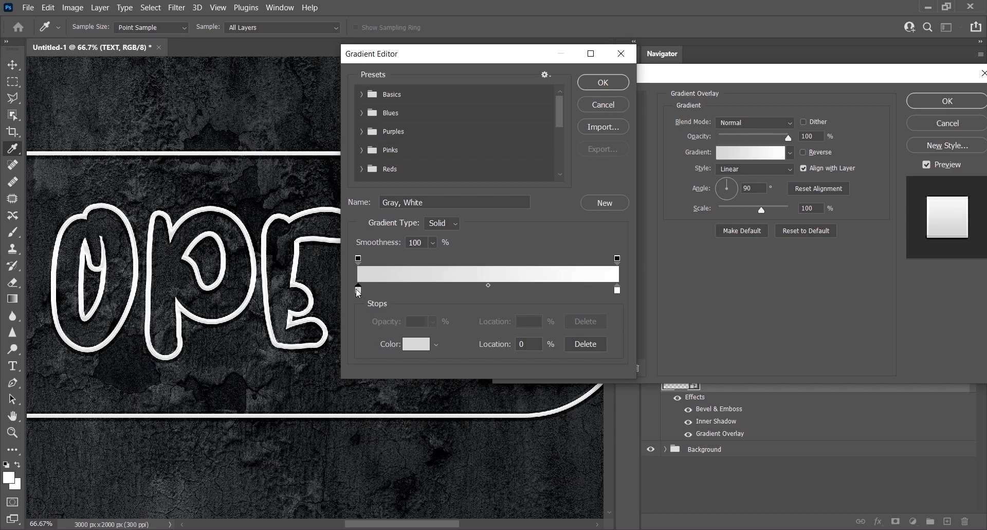
pyautogui.click(421, 344)
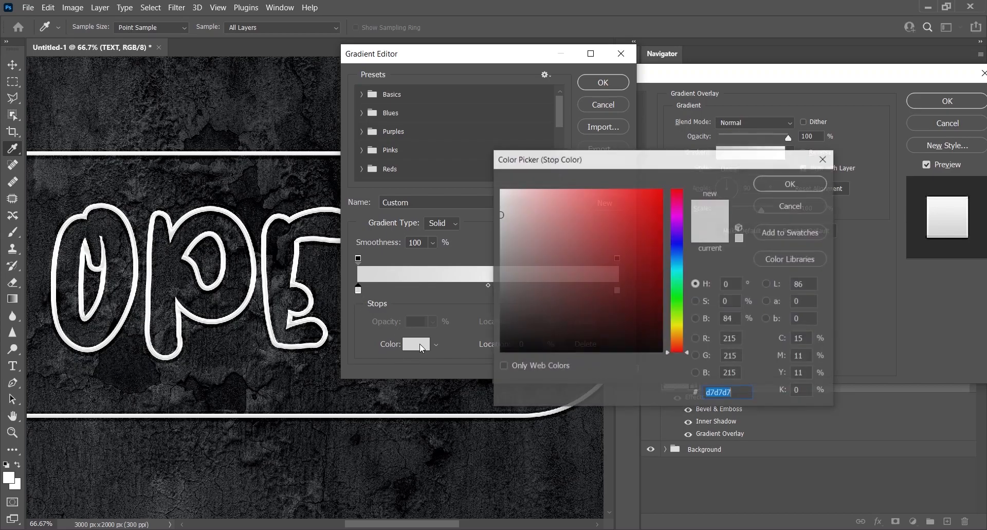
pyautogui.write('9')
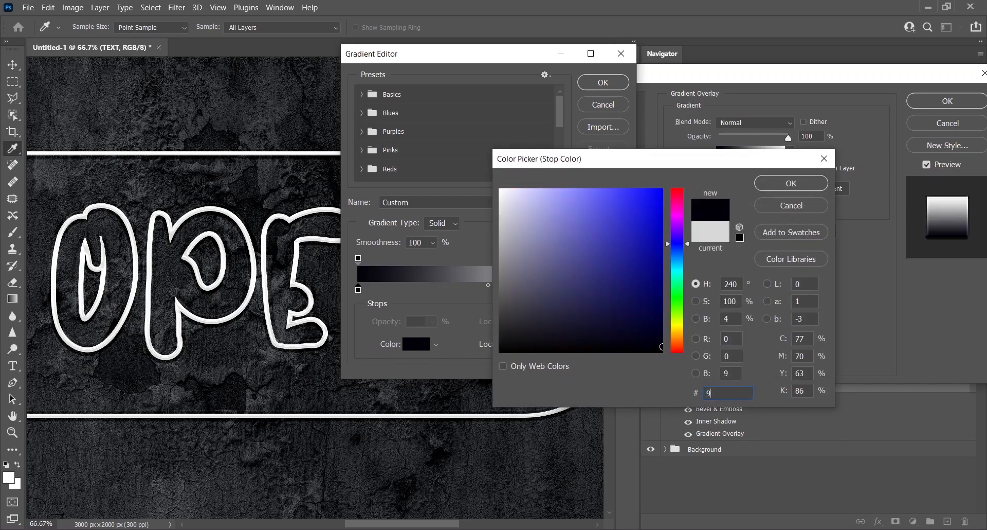
pyautogui.write('cf')
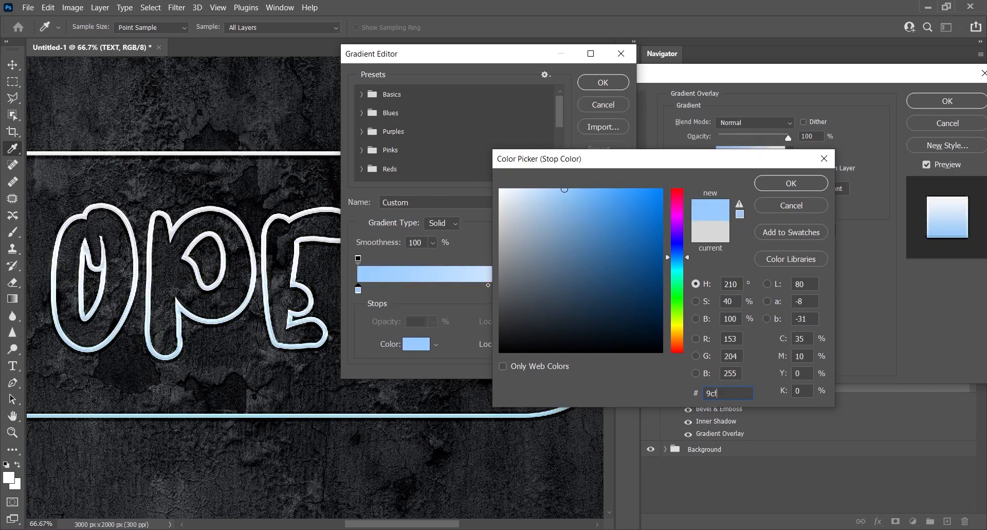
pyautogui.write('0f')
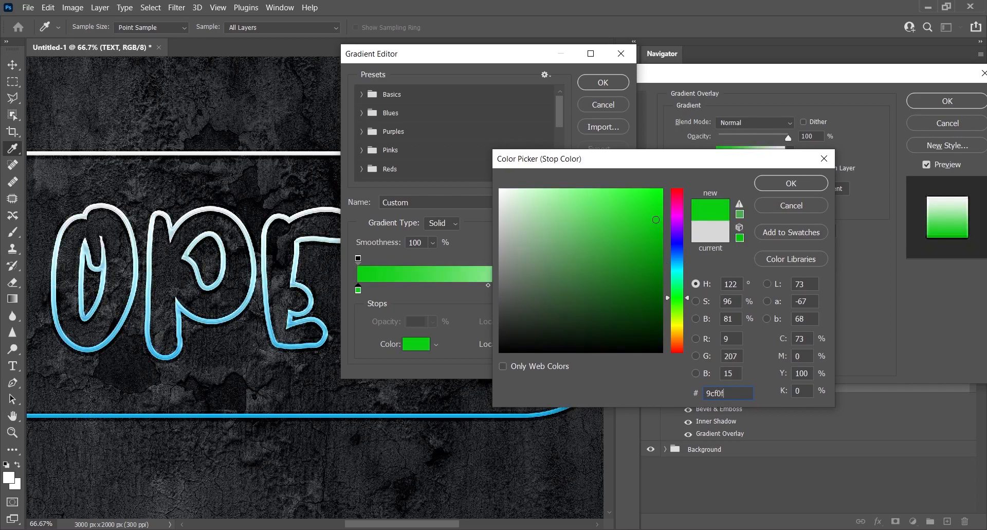
pyautogui.write('f')
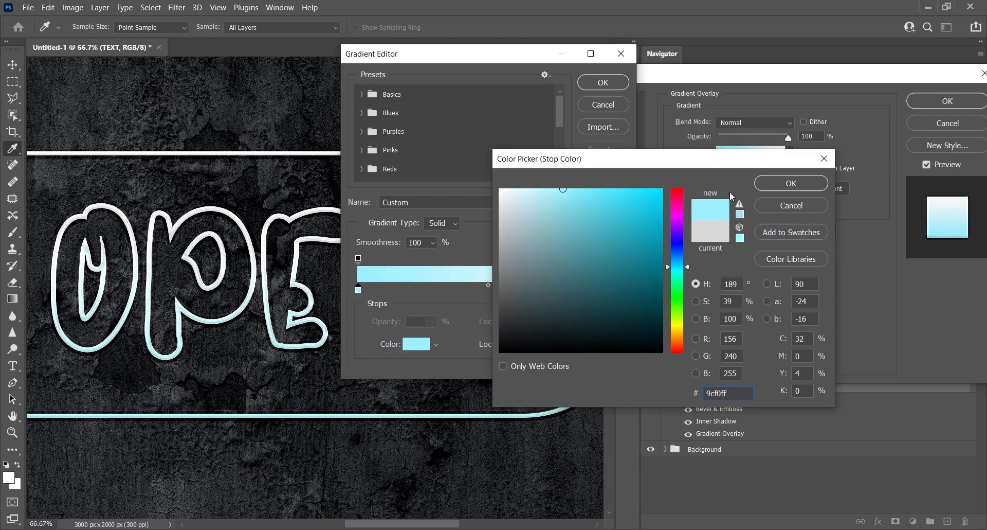
pyautogui.click(791, 184)
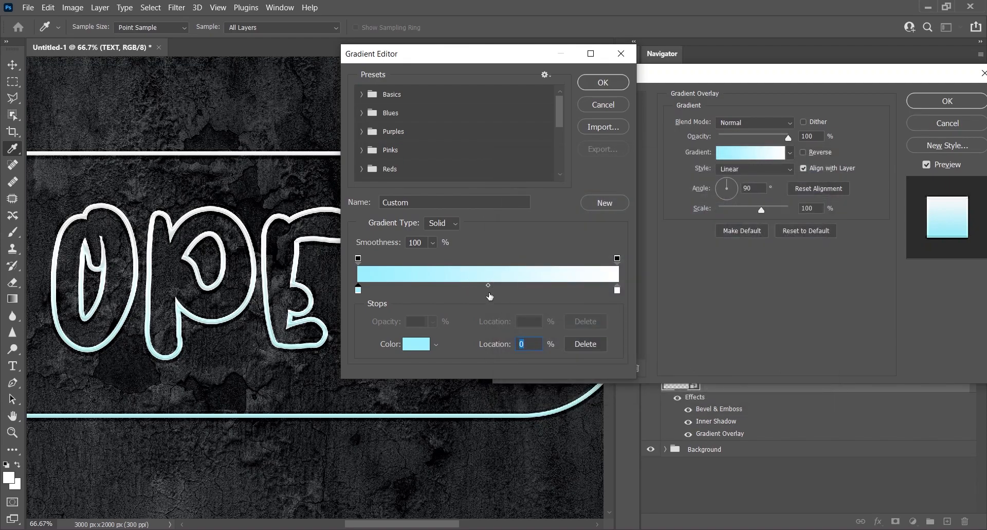
# - Add a white #ffffff color stop at the 50% location of the gradient
pyautogui.click(489, 292)
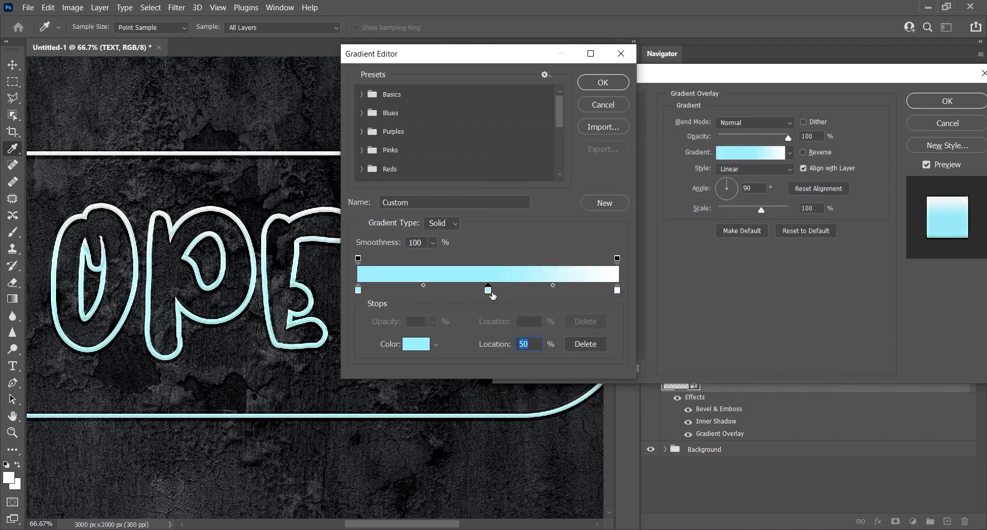
pyautogui.click(419, 347)
pyautogui.click(500, 190)
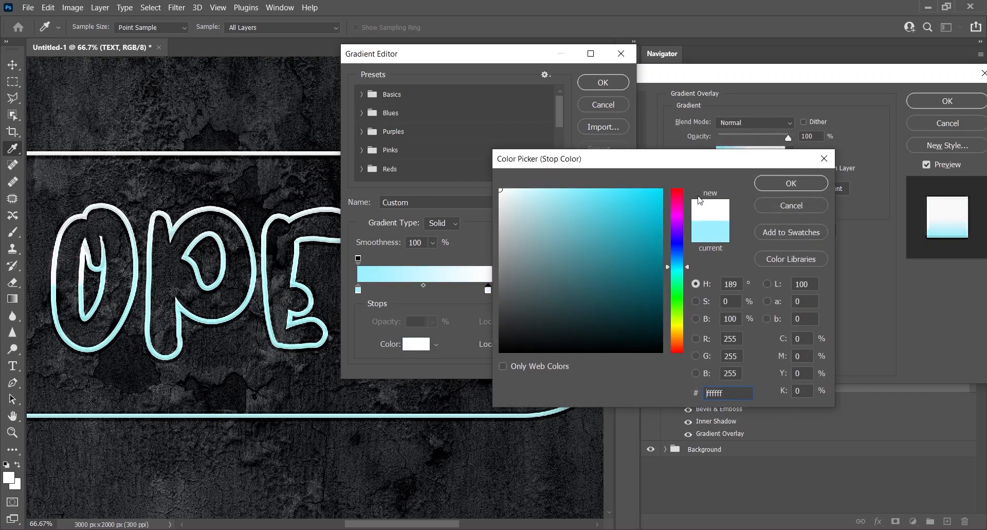
pyautogui.click(778, 186)
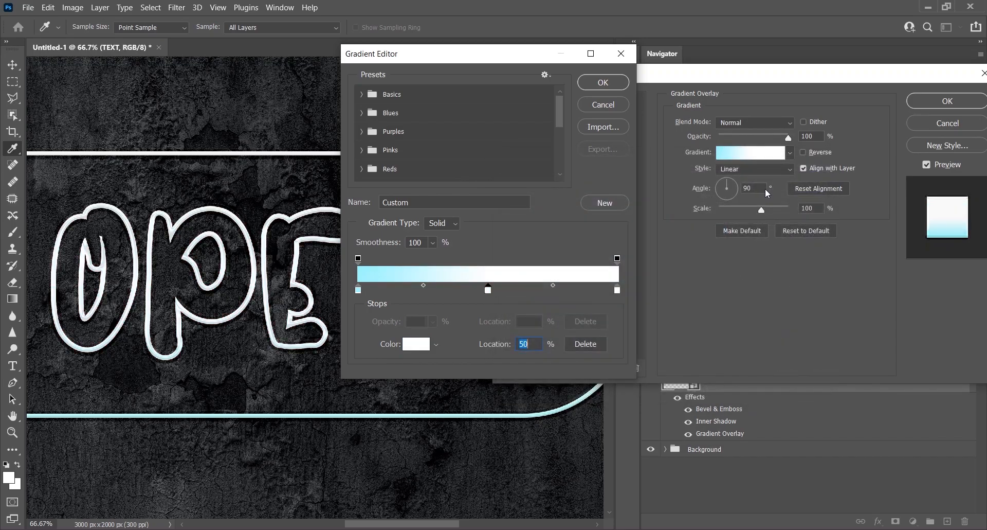
# - Change the gradient's end color stop to #9cf0ff and accept the edited gradient
pyautogui.click(617, 291)
pyautogui.click(421, 345)
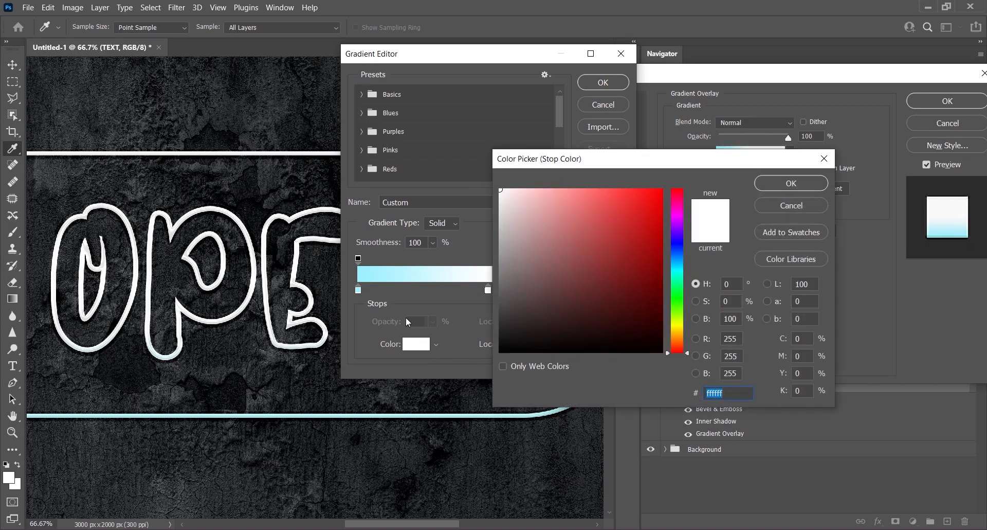
pyautogui.write('9cf0ff')
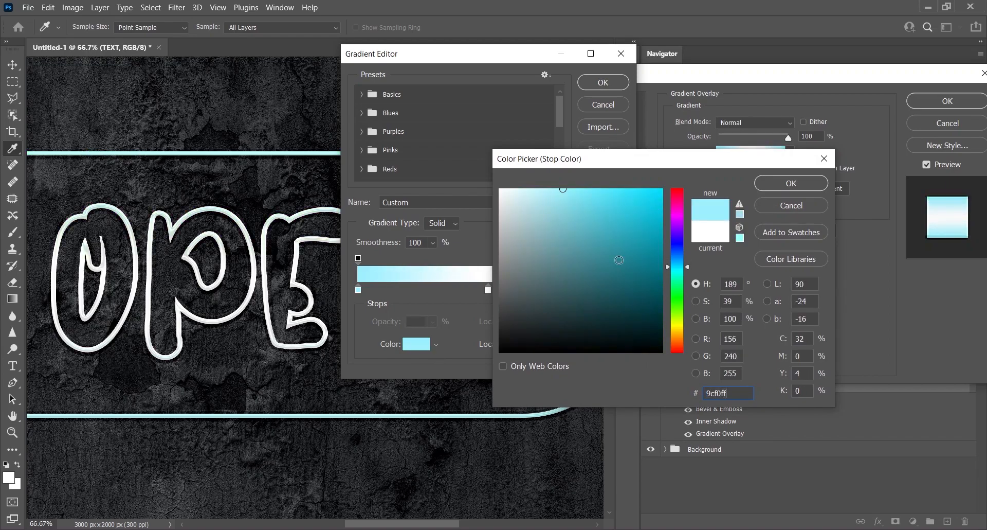
pyautogui.click(792, 184)
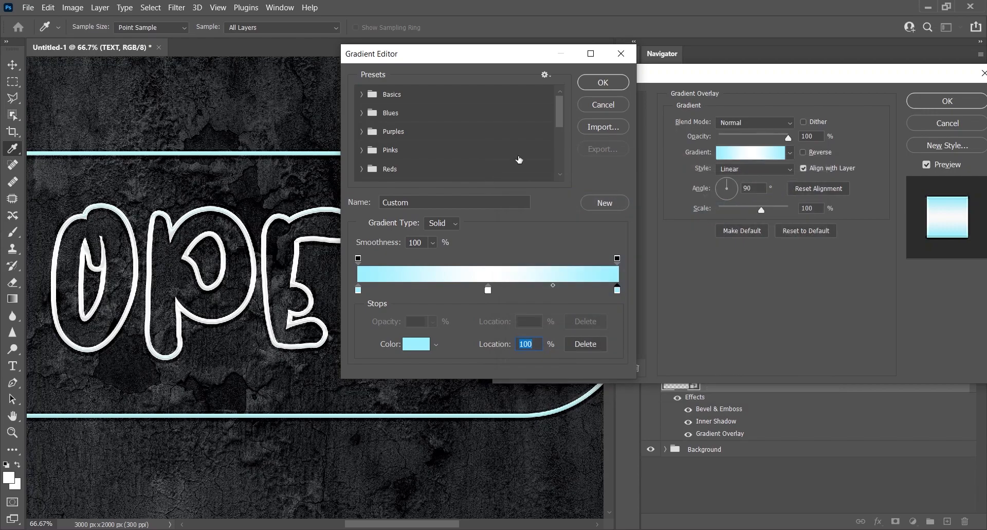
pyautogui.click(603, 84)
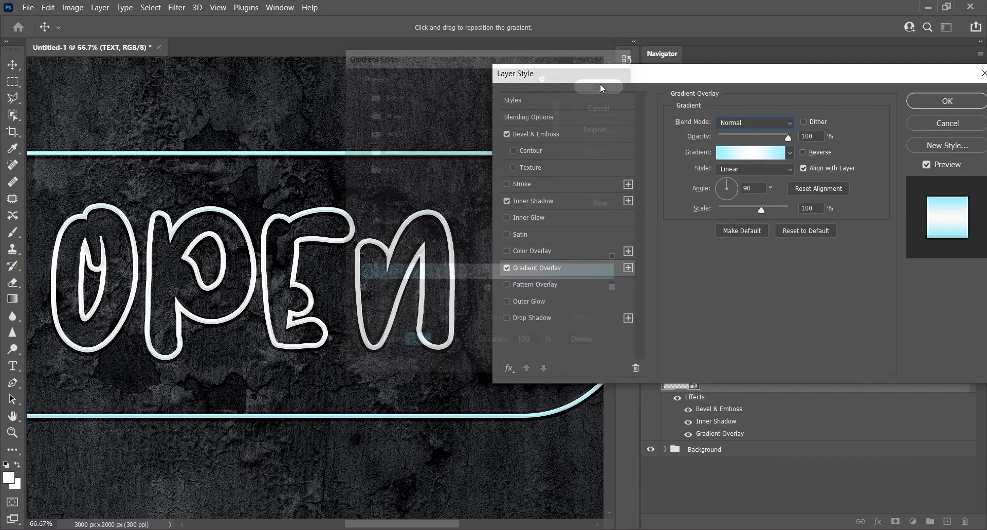
# - Keep the gradient overlay style Linear and set its angle to 29°
pyautogui.click(759, 169)
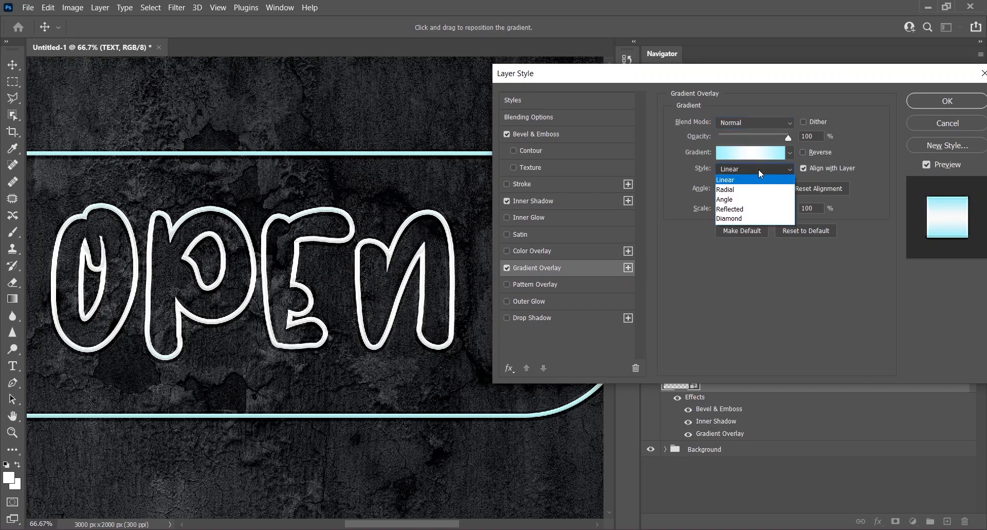
pyautogui.click(759, 170)
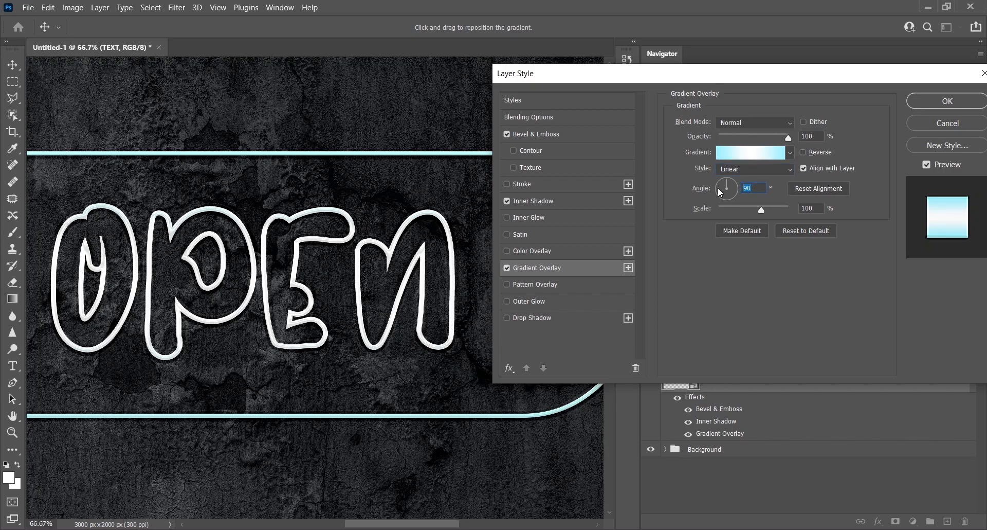
pyautogui.write('29')
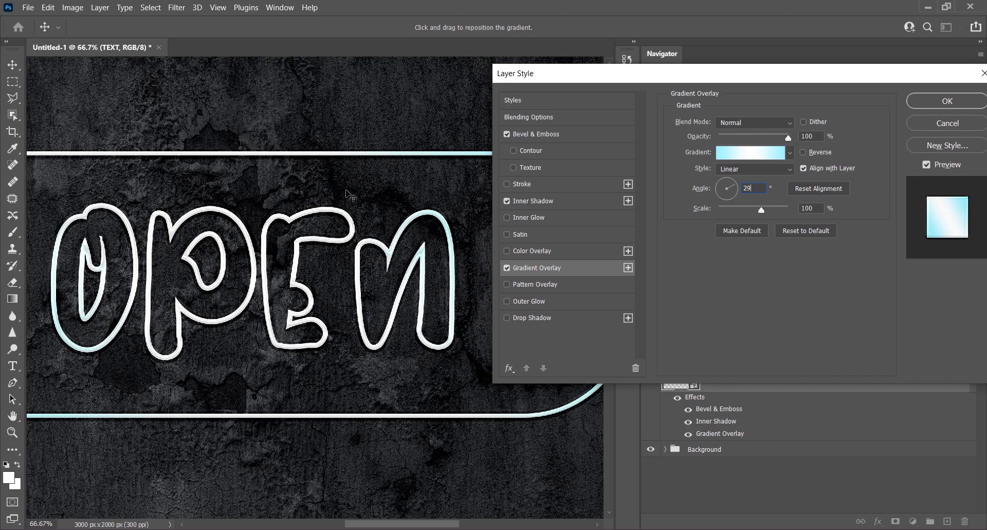
# - Add an Outer Glow effect with the Linear Dodge (Add) blend mode and 34% opacity
pyautogui.click(530, 305)
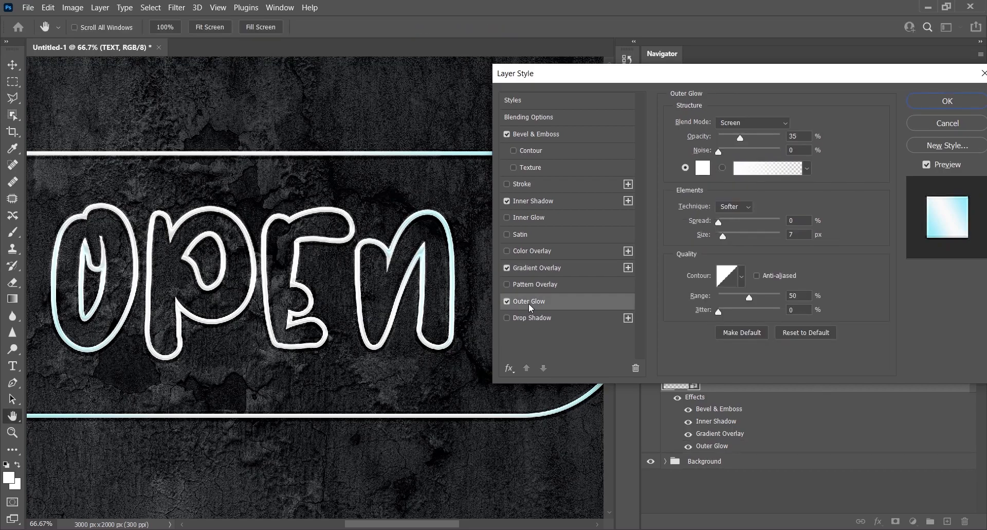
pyautogui.click(742, 122)
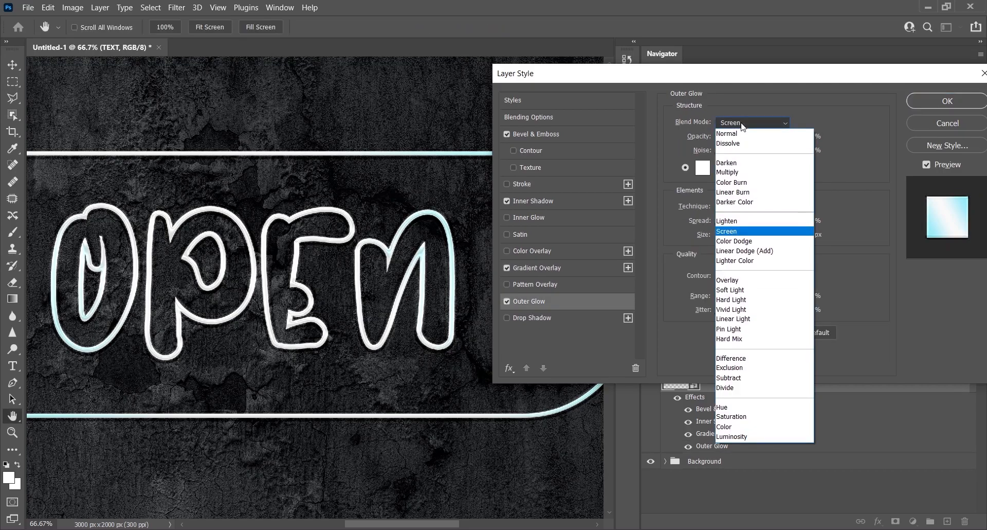
pyautogui.click(752, 250)
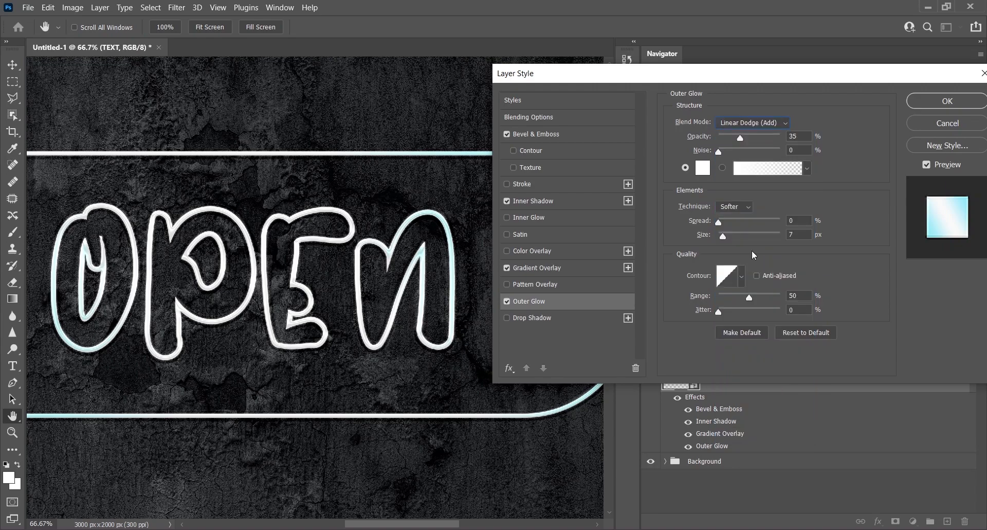
pyautogui.moveTo(800, 138); pyautogui.dragTo(778, 136)
pyautogui.write('34')
# - Set the outer glow color to blue #0985e4
pyautogui.click(704, 169)
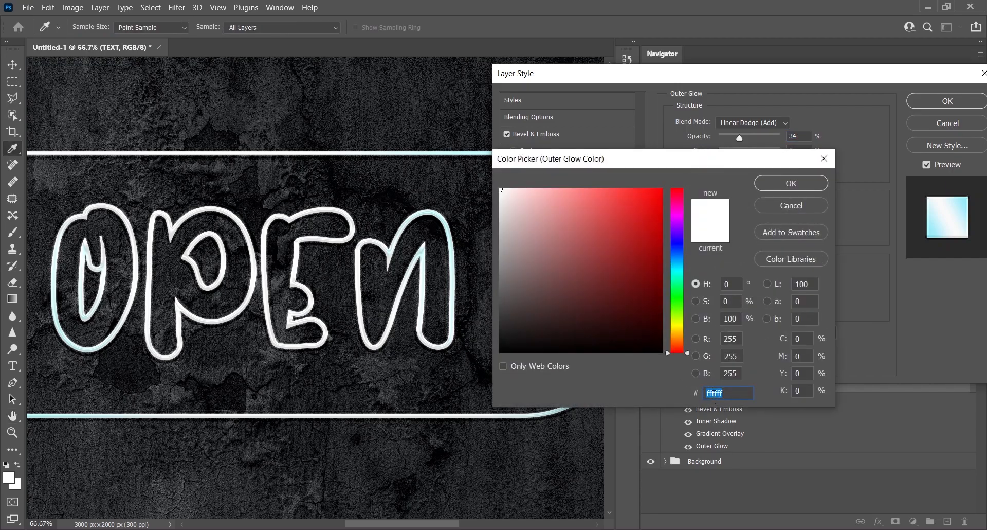
pyautogui.write('09')
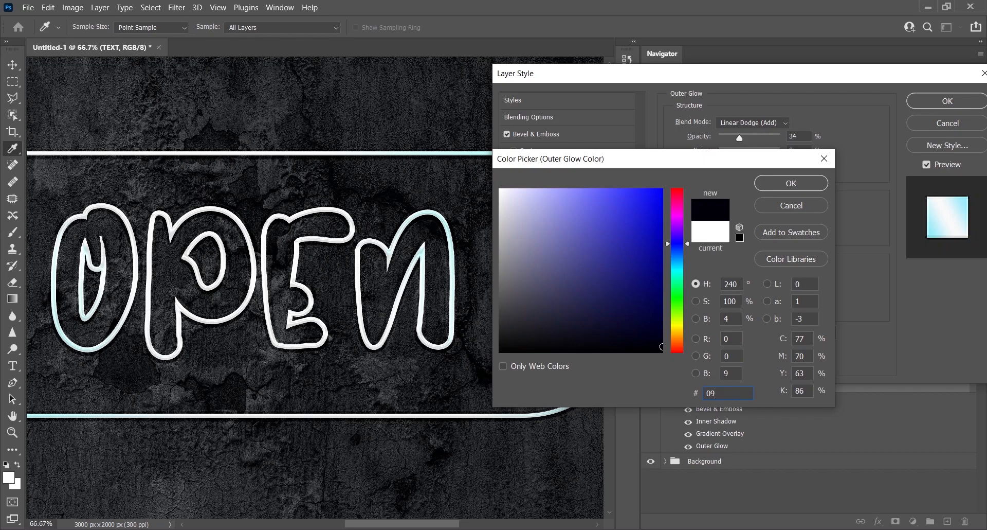
pyautogui.write('85')
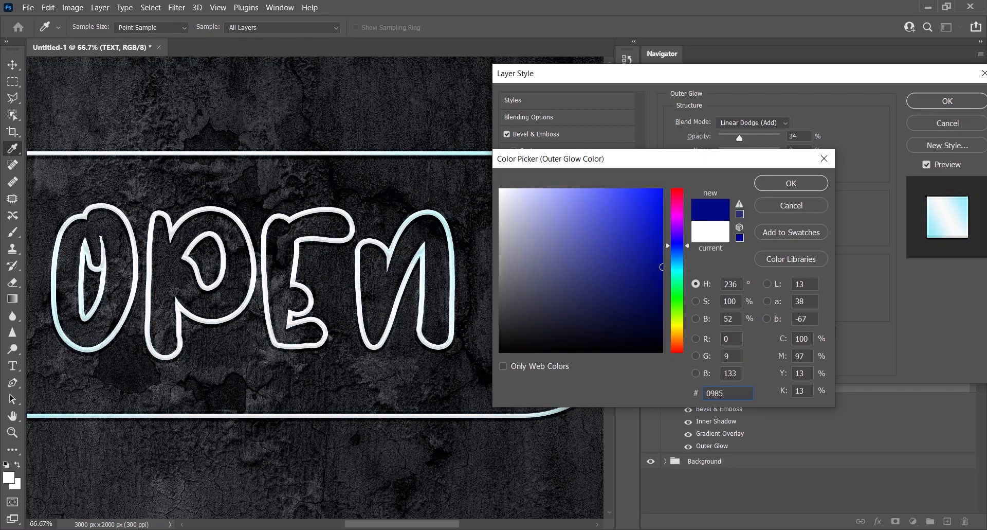
pyautogui.write('e4')
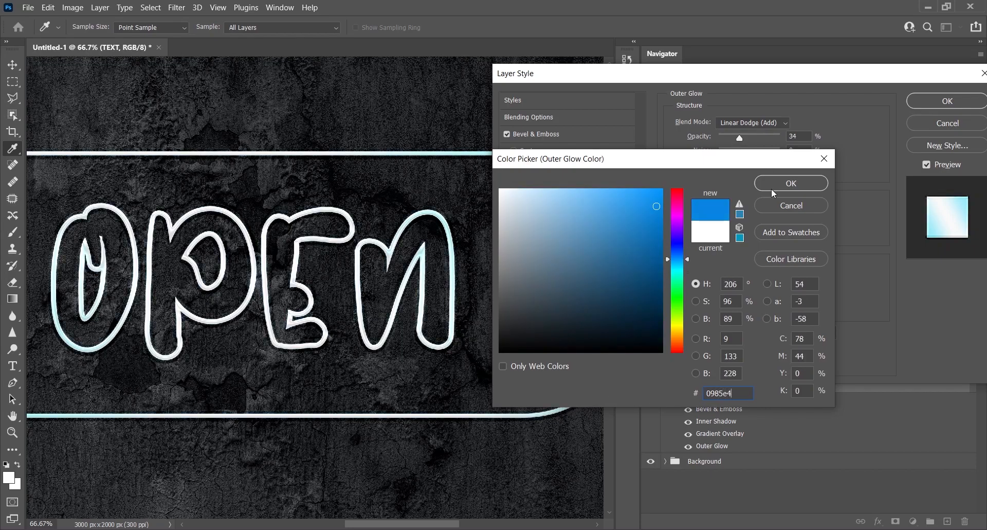
pyautogui.click(775, 185)
# - Keep the outer glow technique at Softer and increase the glow size to 106 px
pyautogui.click(744, 206)
pyautogui.click(743, 216)
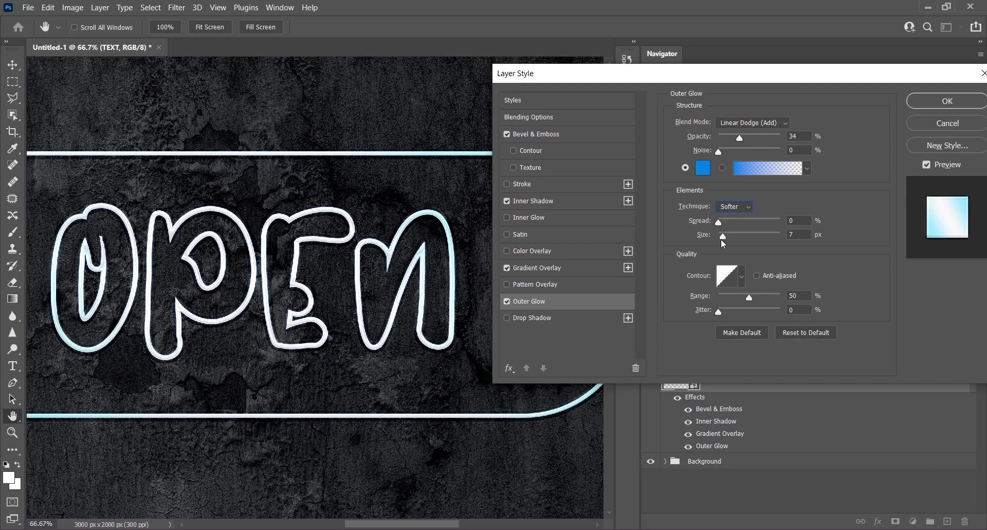
pyautogui.moveTo(722, 240); pyautogui.dragTo(749, 235)
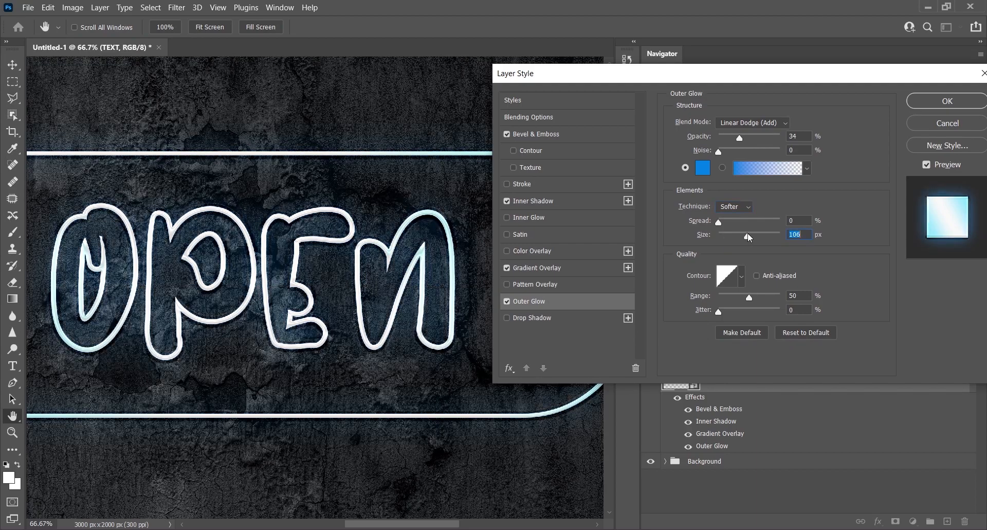
# - Fine-tune the outer glow by slightly reducing its size
pyautogui.hotkey('ctrl', '-')
pyautogui.write('114')
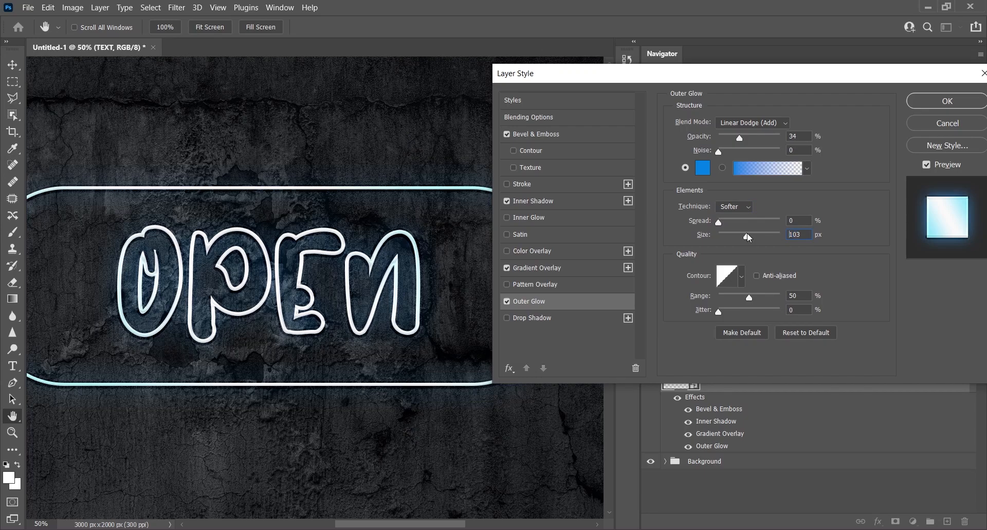
pyautogui.moveTo(747, 237); pyautogui.dragTo(742, 236)
# - Add a Drop Shadow effect with the Linear Dodge (Add) blend mode and blue color #0985e4
pyautogui.click(548, 317)
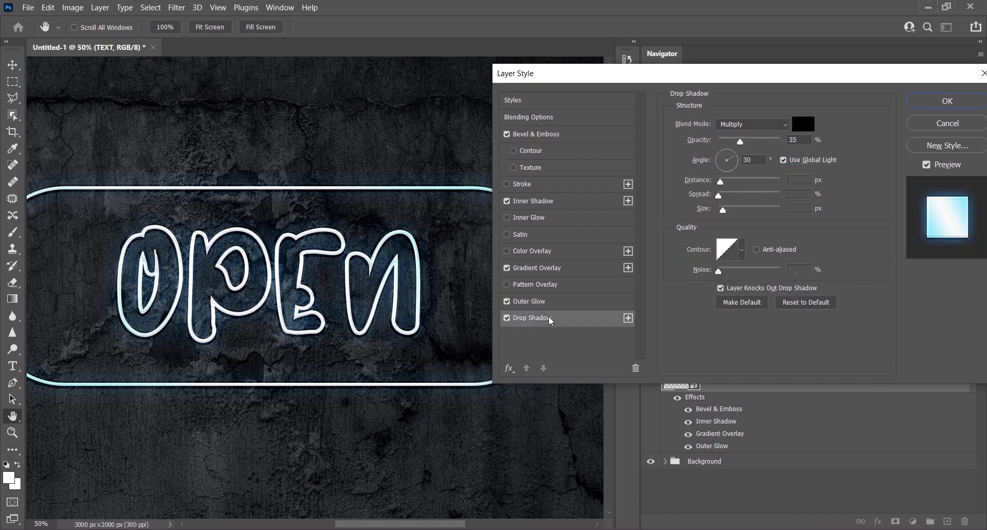
pyautogui.click(766, 128)
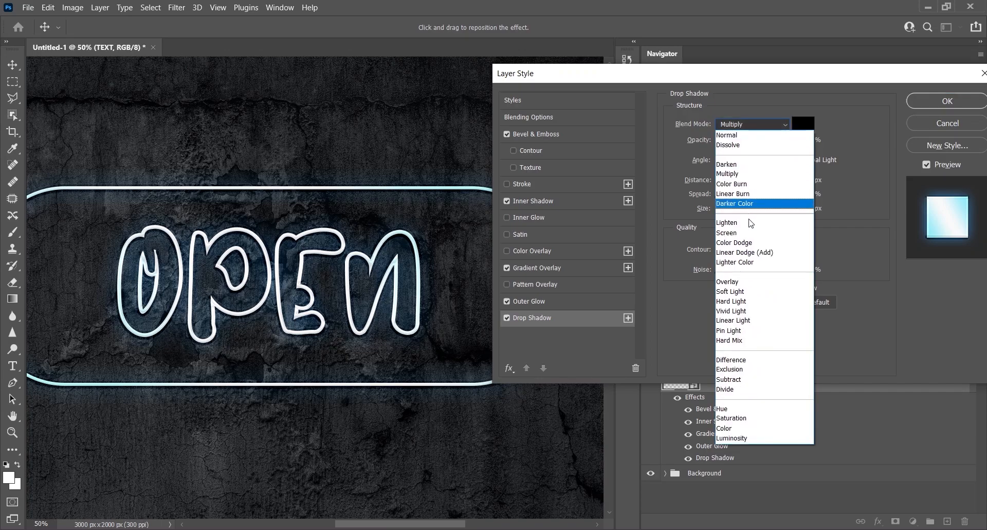
pyautogui.click(749, 258)
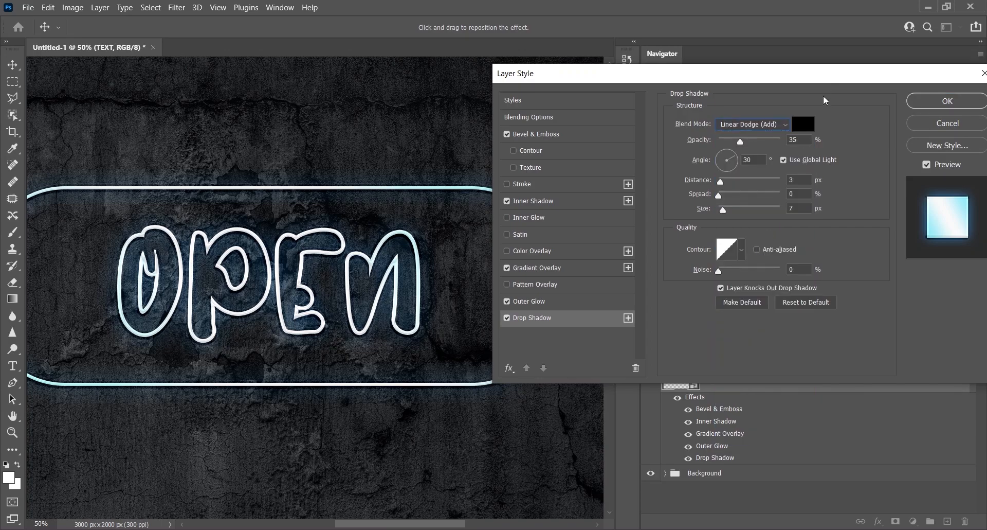
pyautogui.click(804, 123)
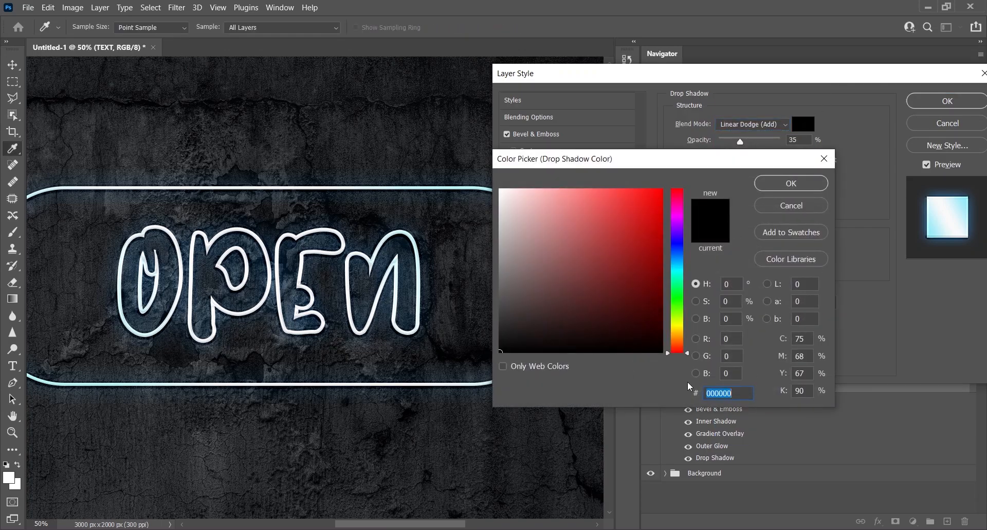
pyautogui.write('098')
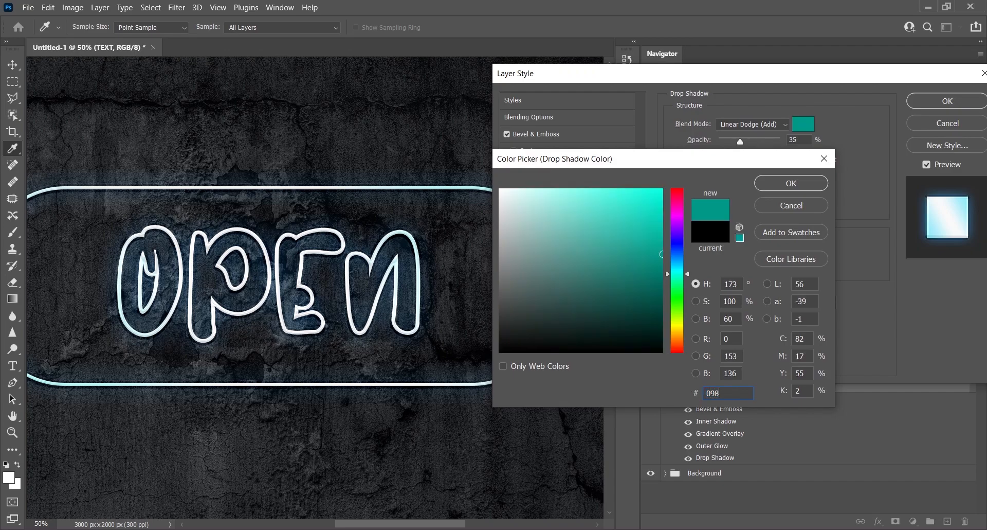
pyautogui.write('5e4')
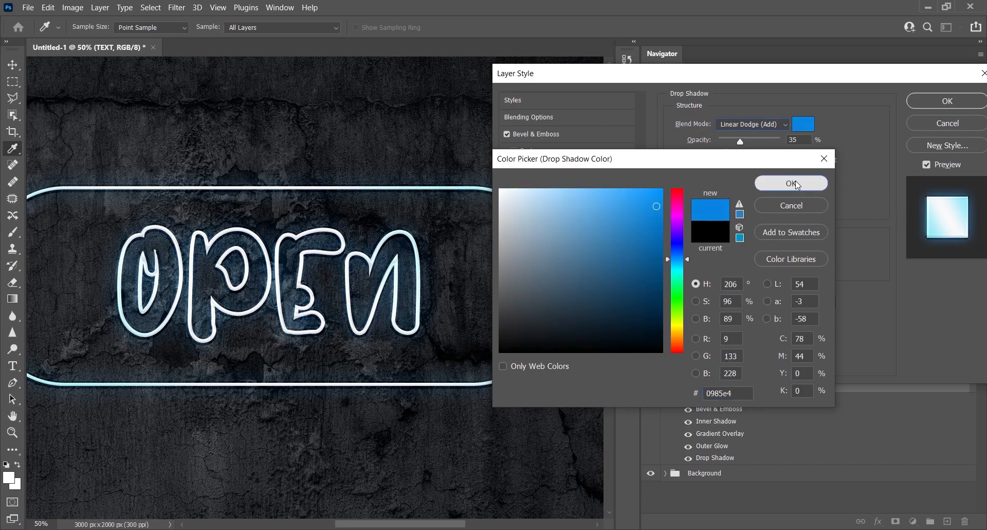
pyautogui.click(793, 184)
# - Set the drop shadow's opacity to 50%, turn off Use Global Light and set its angle to 61°
pyautogui.click(749, 138)
pyautogui.write('50')
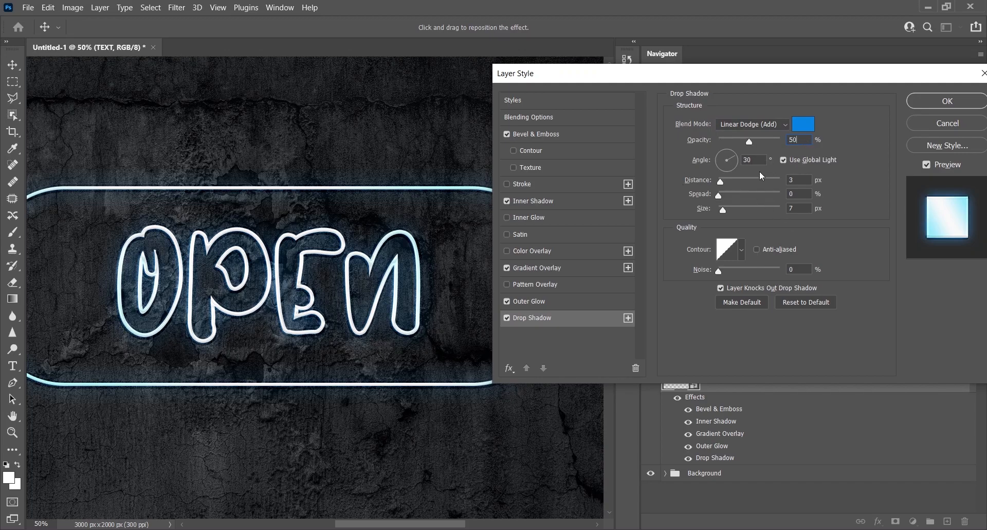
pyautogui.click(785, 159)
pyautogui.moveTo(754, 158); pyautogui.dragTo(736, 158)
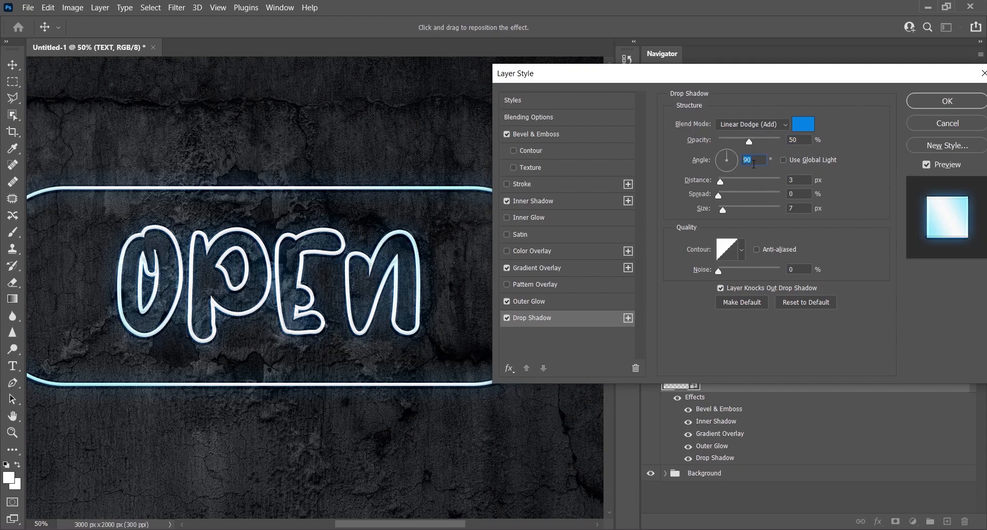
pyautogui.write('61')
# - Set the drop shadow's distance to 0 px, spread to 5% and size to 160 px
pyautogui.moveTo(721, 182); pyautogui.dragTo(706, 185)
pyautogui.press('Tab')
pyautogui.write('5')
pyautogui.moveTo(733, 208); pyautogui.dragTo(762, 215)
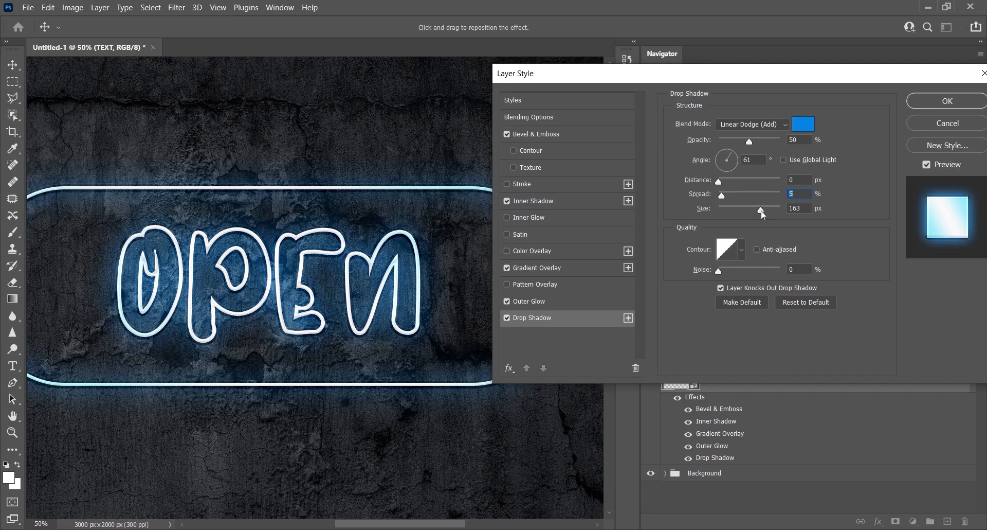
pyautogui.press('Down')
# - Add a second drop shadow and keep its color at blue #0985e4
pyautogui.click(628, 318)
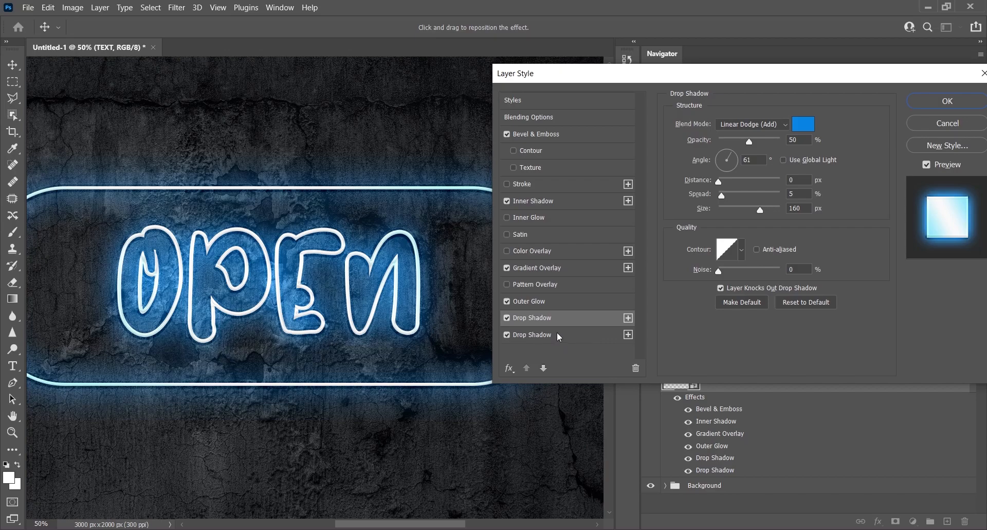
pyautogui.click(557, 335)
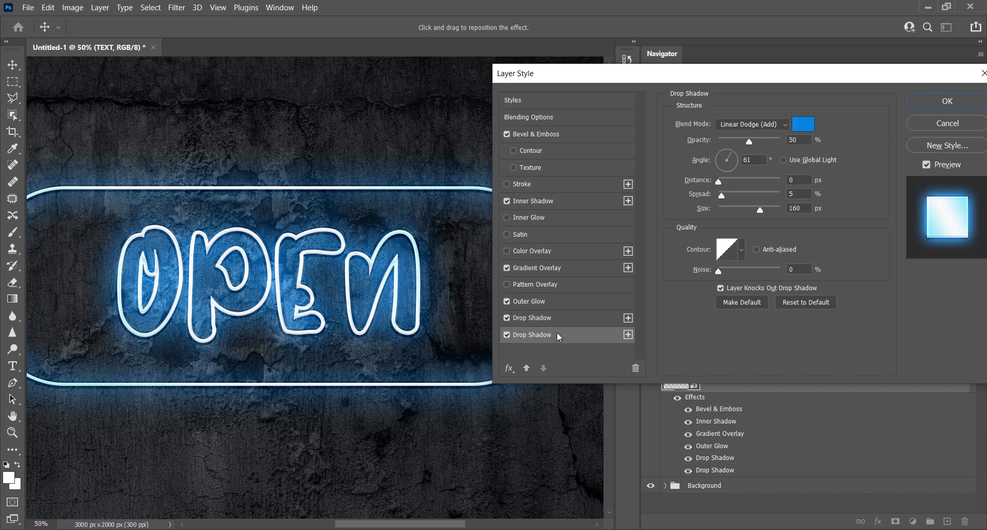
pyautogui.click(803, 126)
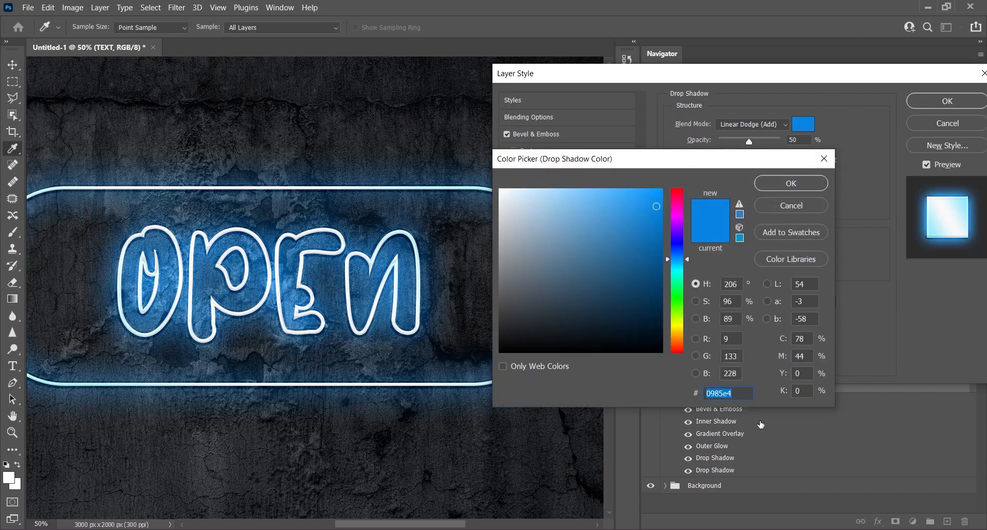
pyautogui.click(790, 183)
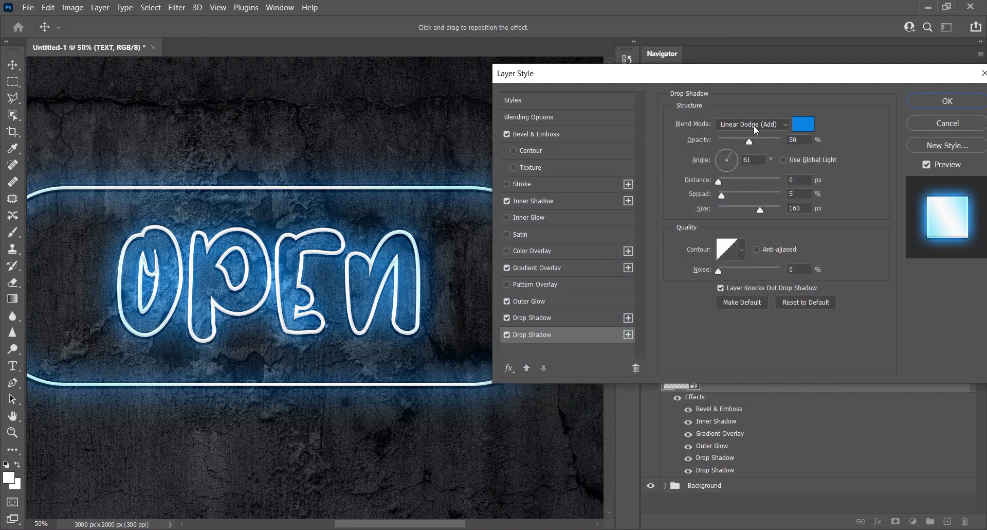
# - Switch the second drop shadow to the Linear Light blend mode with 100% opacity and a size of 24 px
pyautogui.click(755, 127)
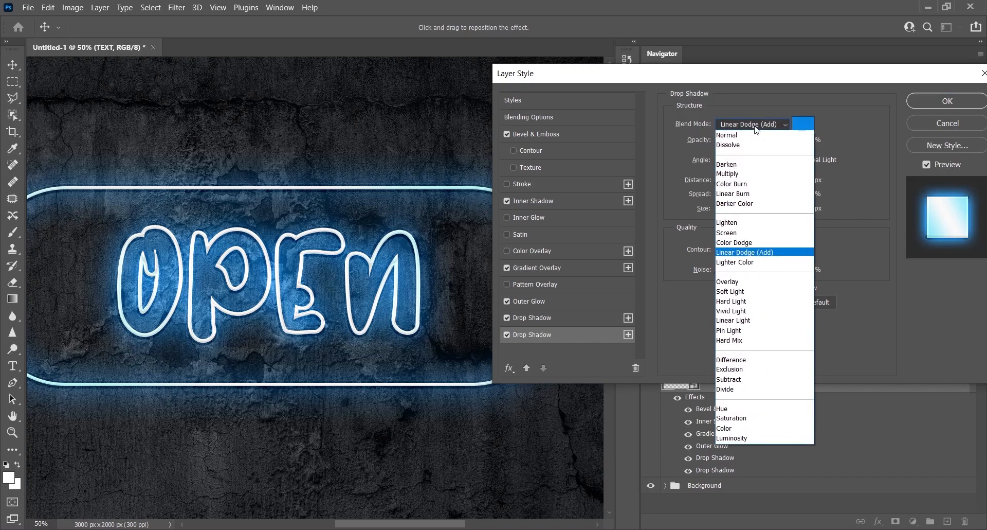
pyautogui.click(749, 321)
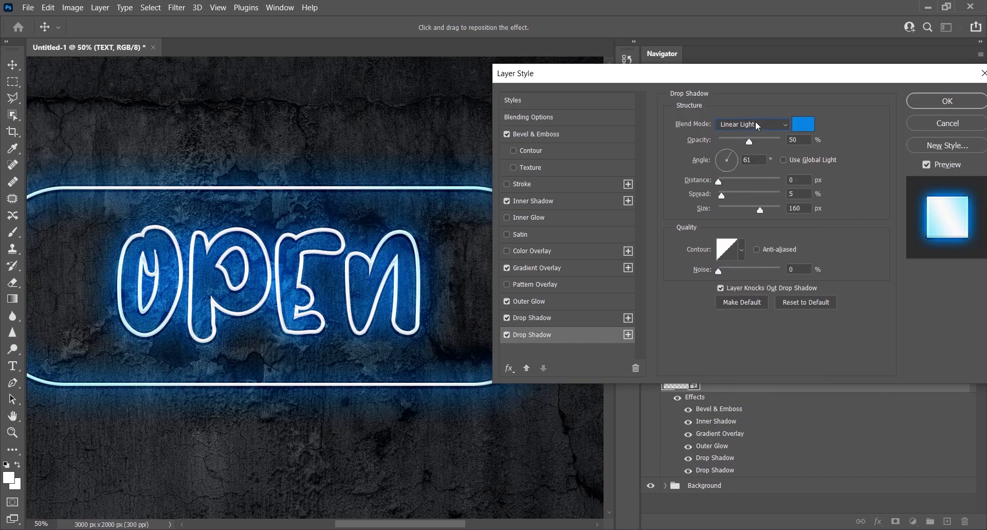
pyautogui.moveTo(756, 140); pyautogui.dragTo(797, 142)
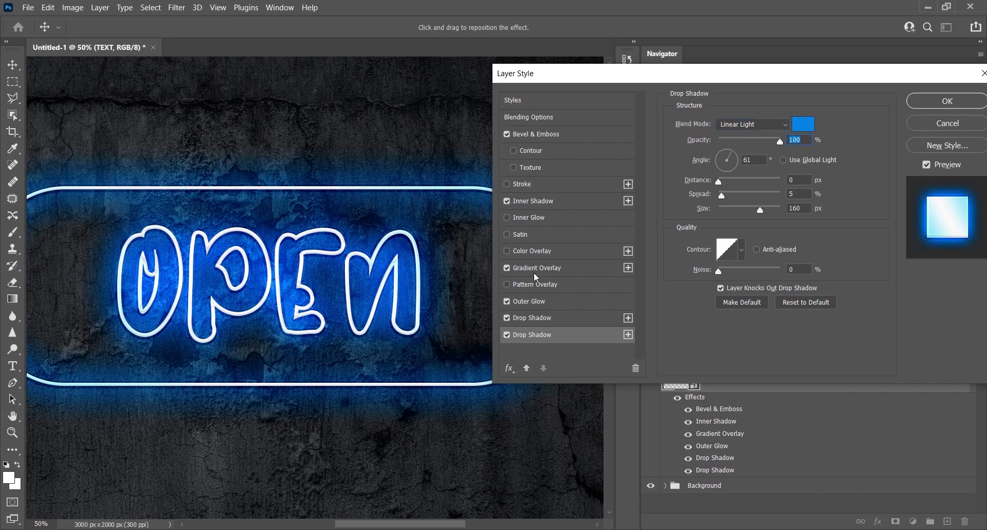
pyautogui.doubleClick(755, 160)
pyautogui.moveTo(747, 209); pyautogui.dragTo(729, 205)
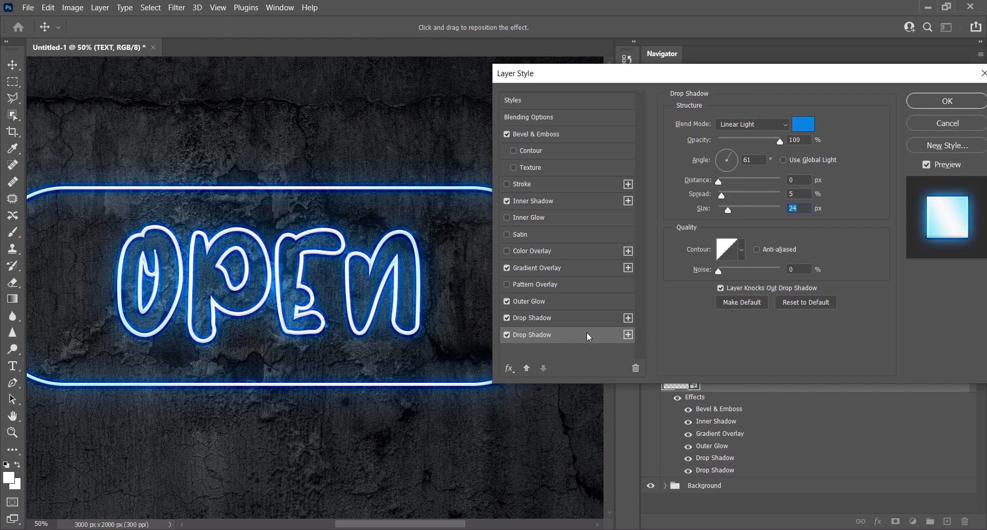
# - Add a third drop shadow with the Linear Burn blend mode and near-black color #060906
pyautogui.click(629, 334)
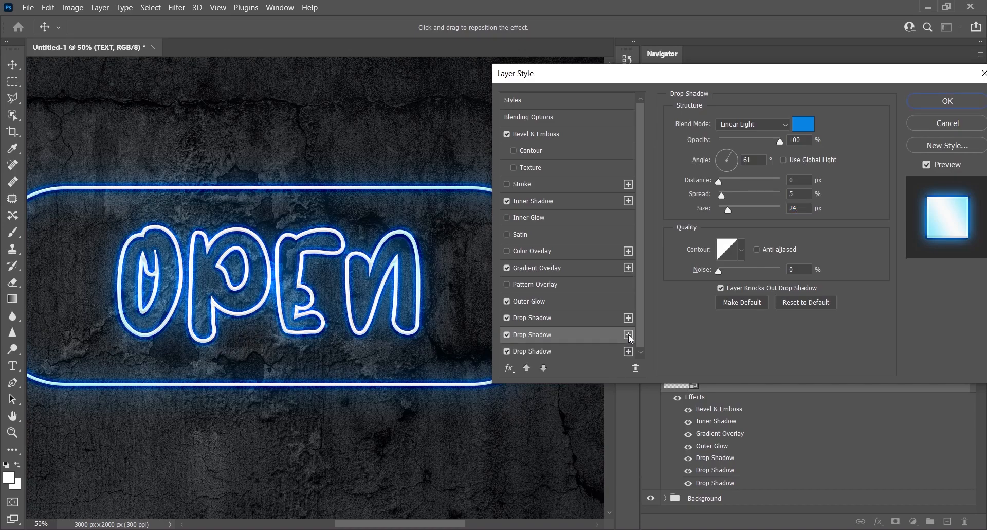
pyautogui.click(564, 348)
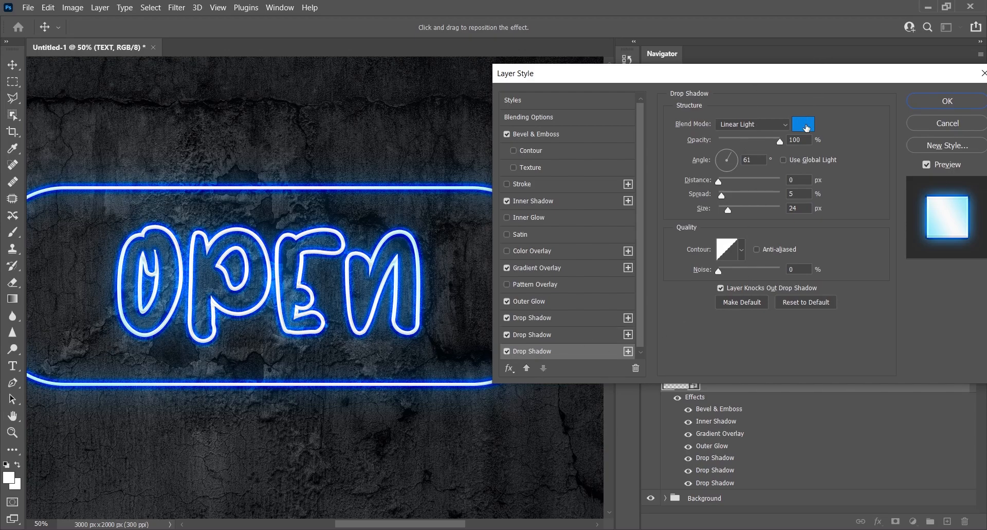
pyautogui.click(780, 126)
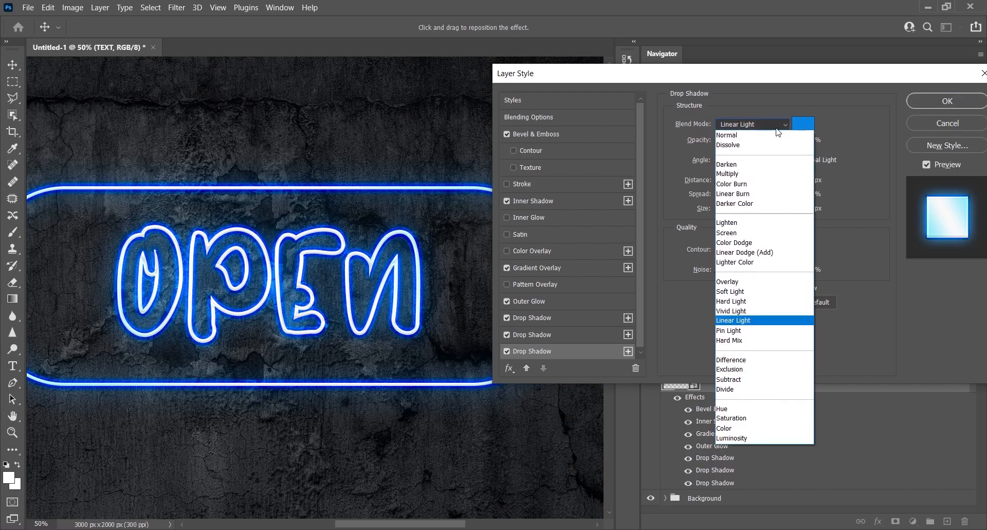
pyautogui.click(746, 194)
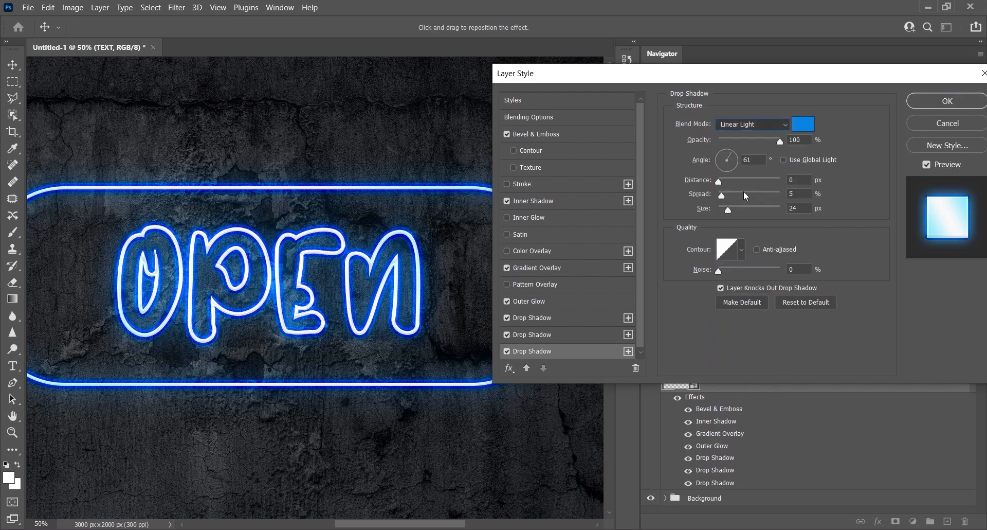
pyautogui.click(804, 124)
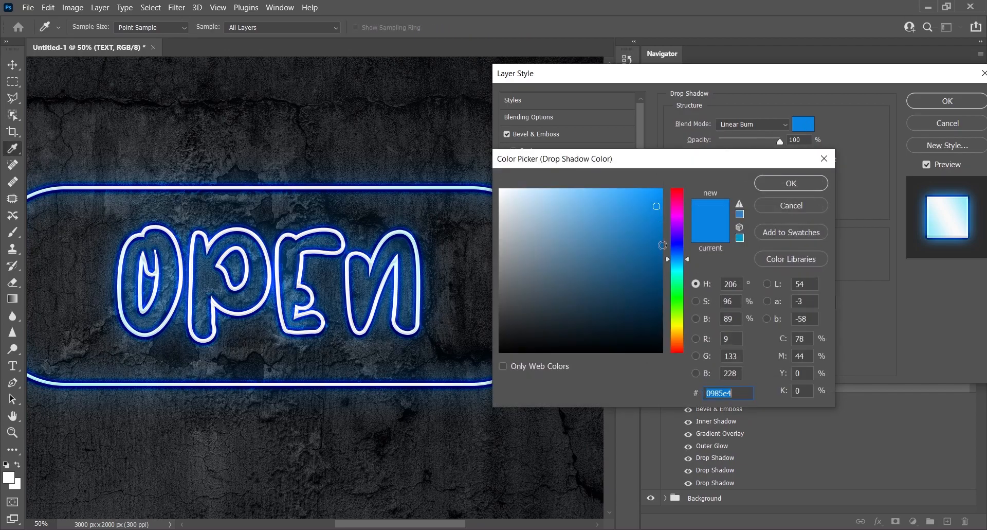
pyautogui.write('0')
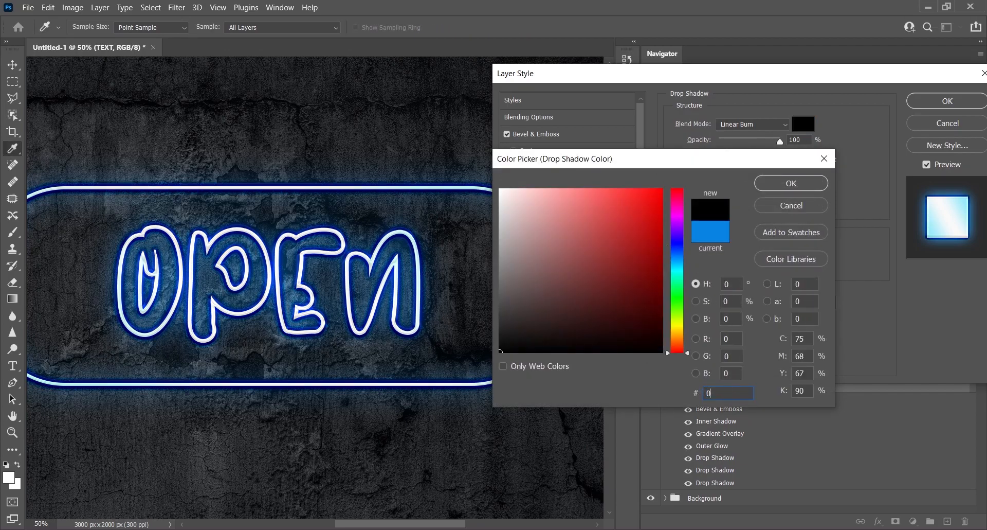
pyautogui.write('609')
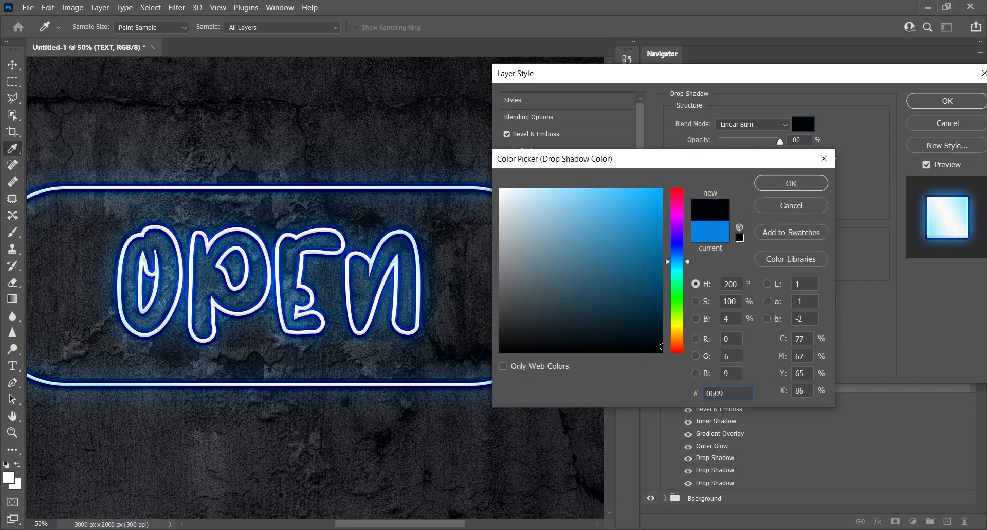
pyautogui.write('06')
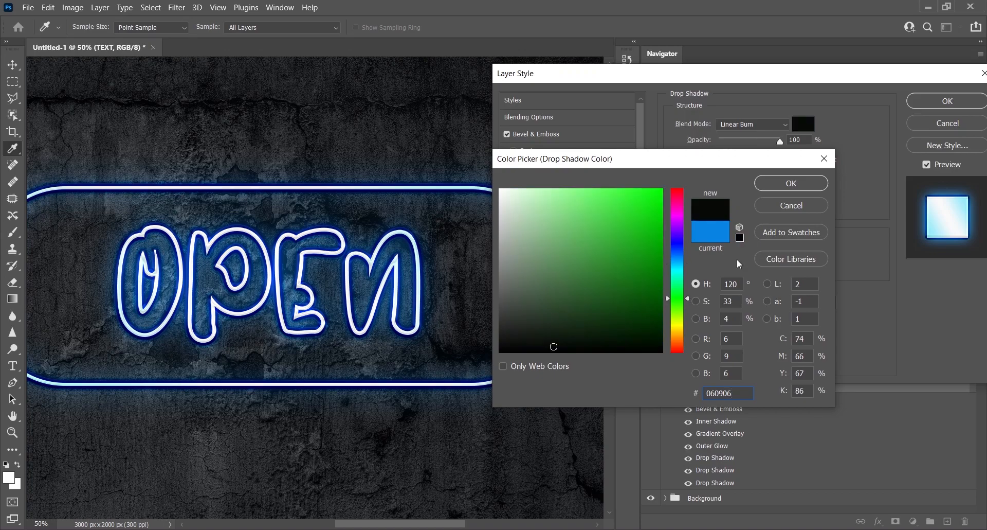
pyautogui.click(788, 184)
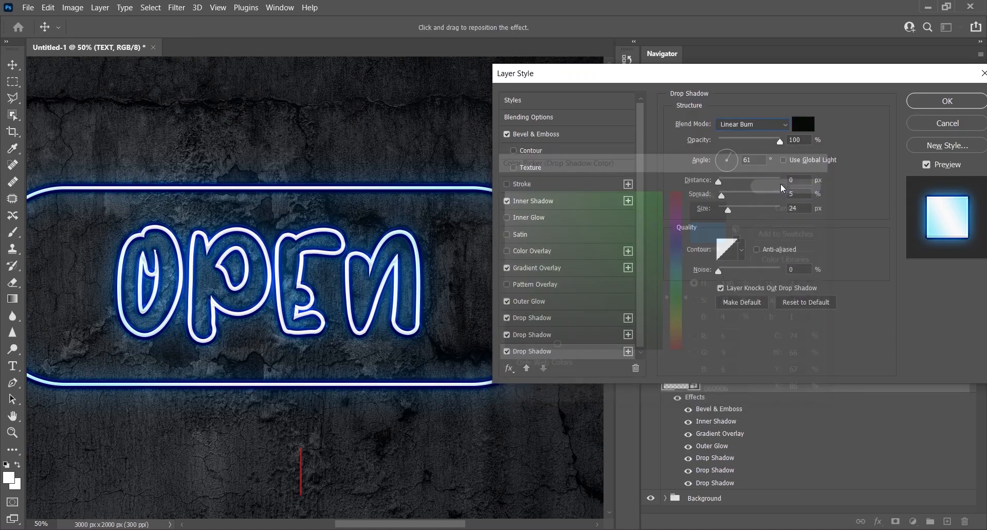
# - Reduce the third drop shadow's opacity to 76% and set its angle to 90°
pyautogui.click(764, 142)
pyautogui.moveTo(765, 143)
pyautogui.mouseDown()
pyautogui.moveTo(748, 144)
pyautogui.moveTo(768, 146)
pyautogui.mouseUp()
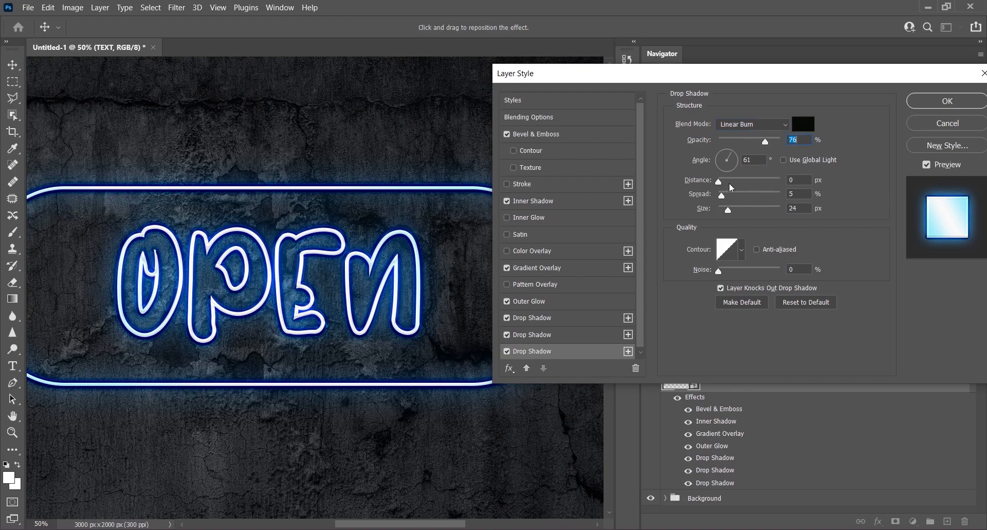
pyautogui.press('Tab')
pyautogui.write('90')
# - Set the third drop shadow's distance to 22 px, spread to 0% and size to 25 px
pyautogui.moveTo(720, 182); pyautogui.dragTo(733, 179)
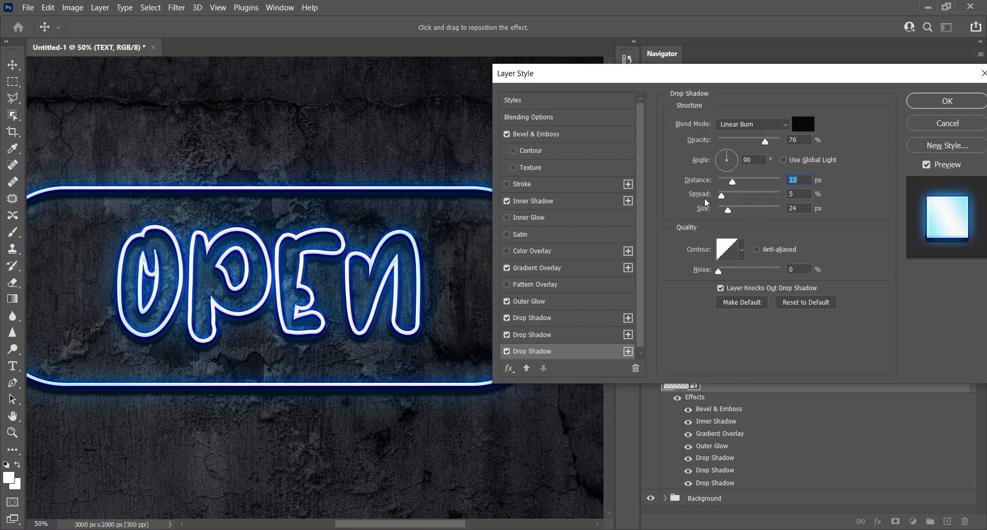
pyautogui.moveTo(722, 197); pyautogui.dragTo(717, 199)
pyautogui.moveTo(730, 213); pyautogui.dragTo(728, 212)
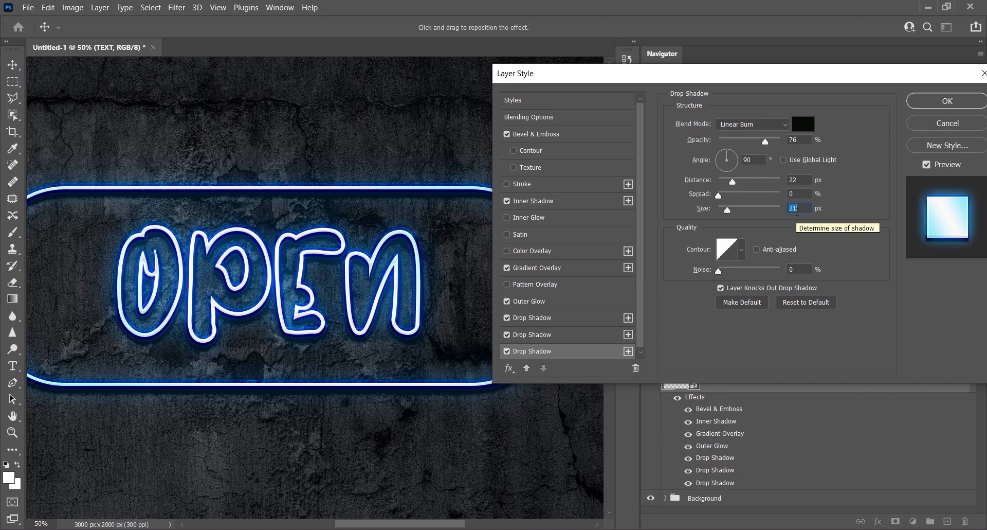
pyautogui.write('25')
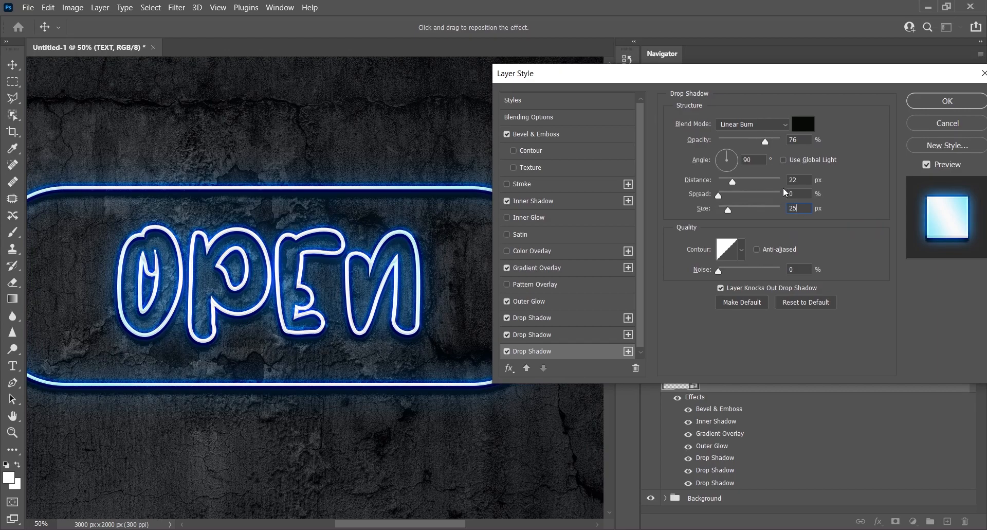
# - Soften the third drop shadow by setting its distance to 18 px and opacity to 45%
pyautogui.moveTo(733, 183); pyautogui.dragTo(709, 198)
pyautogui.moveTo(764, 142); pyautogui.dragTo(758, 143)
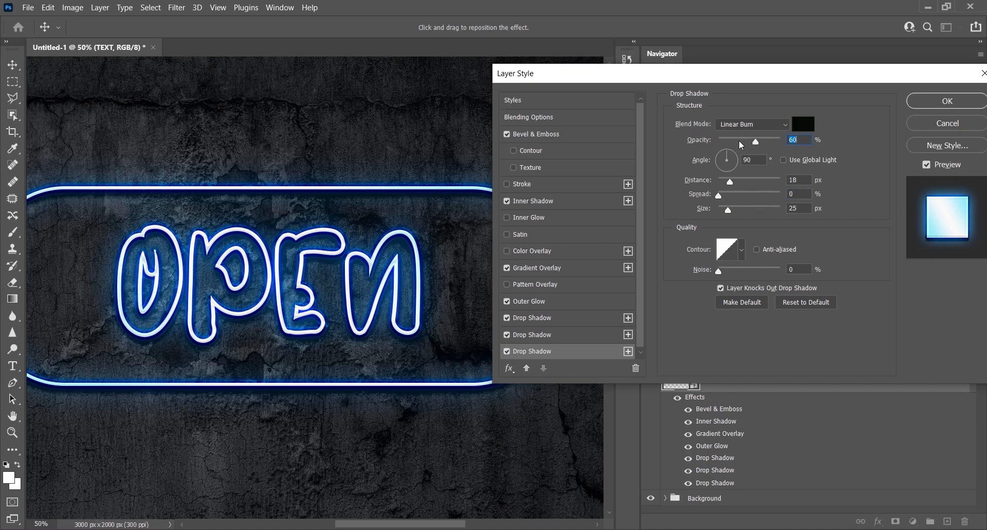
pyautogui.moveTo(752, 145); pyautogui.dragTo(750, 144)
pyautogui.write('45')
# - Review the settings of the enabled effects in the layer style, from Bevel & Emboss through the last Drop Shadow
pyautogui.click(524, 134)
pyautogui.press('space')
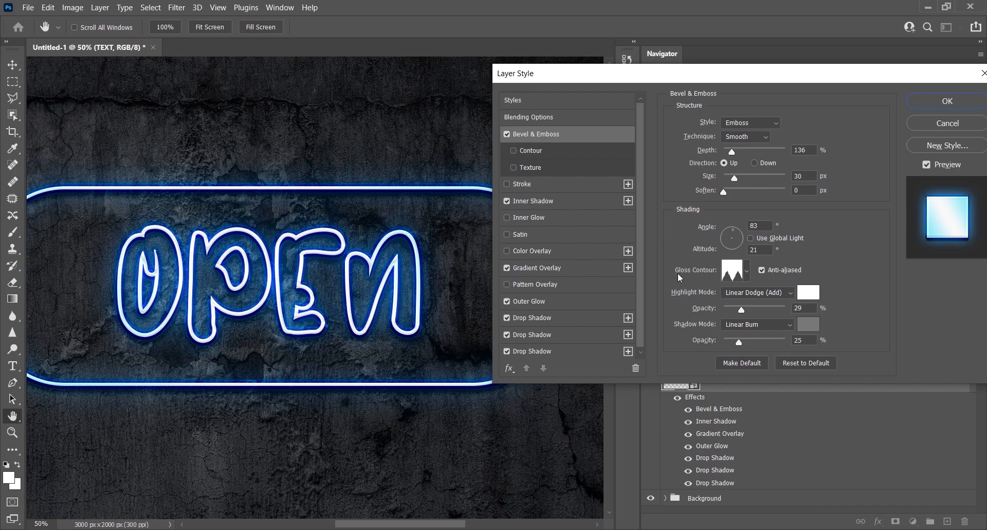
pyautogui.click(550, 200)
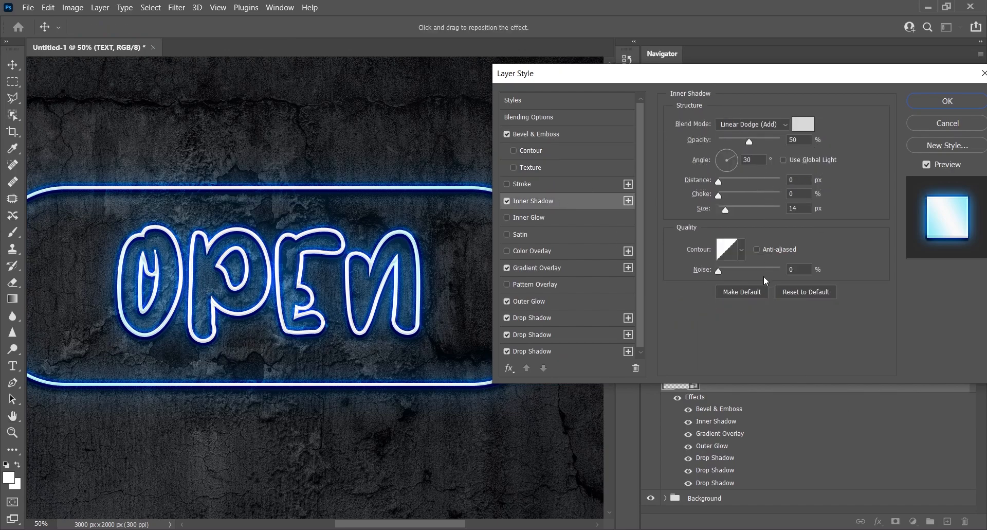
pyautogui.click(584, 268)
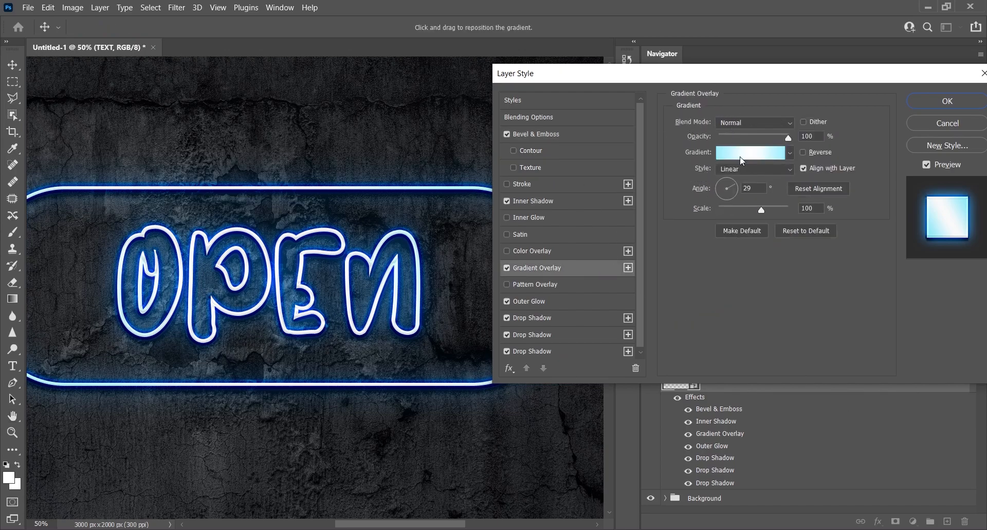
pyautogui.click(566, 301)
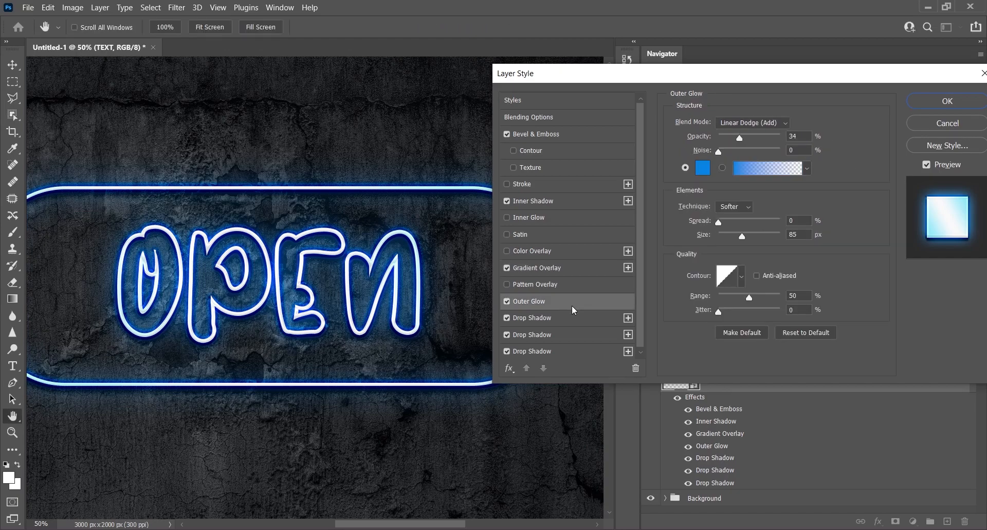
pyautogui.click(573, 312)
pyautogui.click(566, 334)
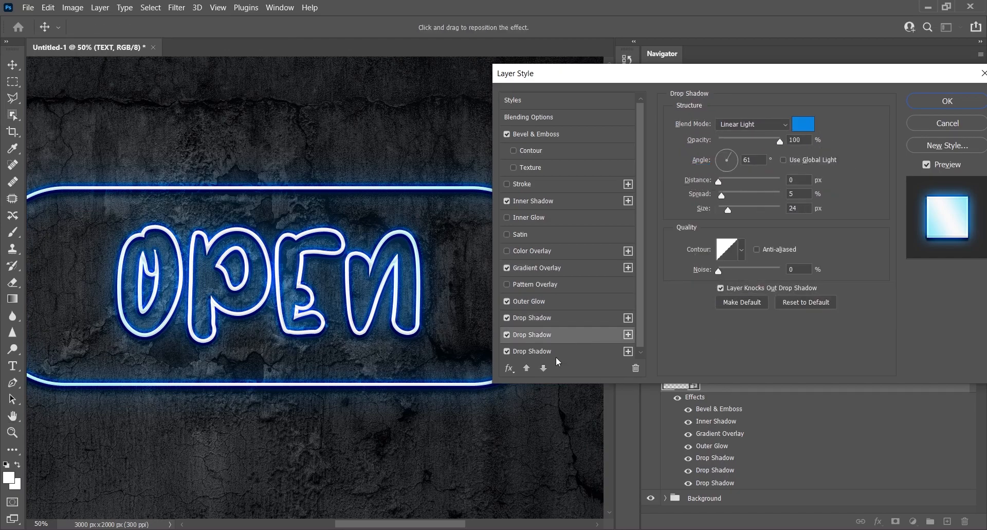
pyautogui.click(561, 353)
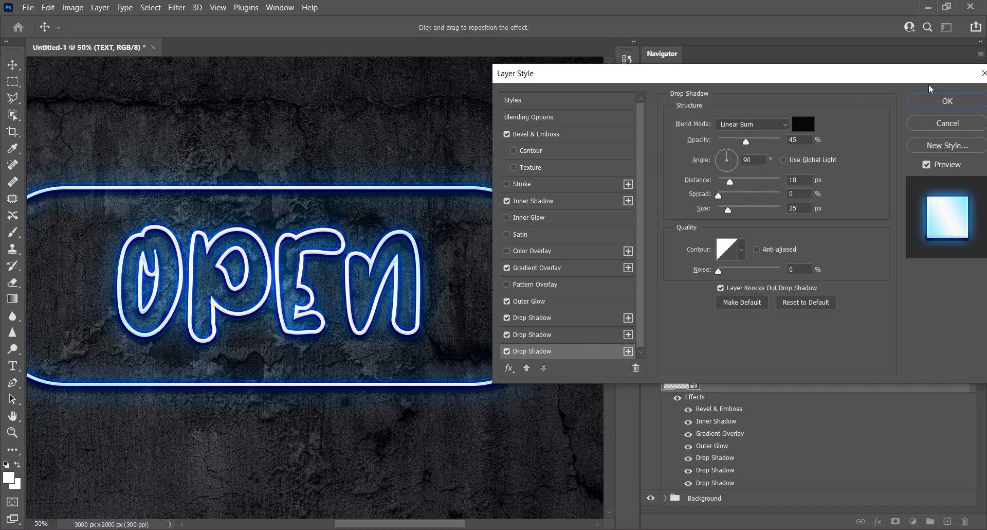
# - Apply the layer style to the TEXT layer and collapse its list of effects
pyautogui.moveTo(913, 78); pyautogui.dragTo(873, 76)
pyautogui.click(908, 99)
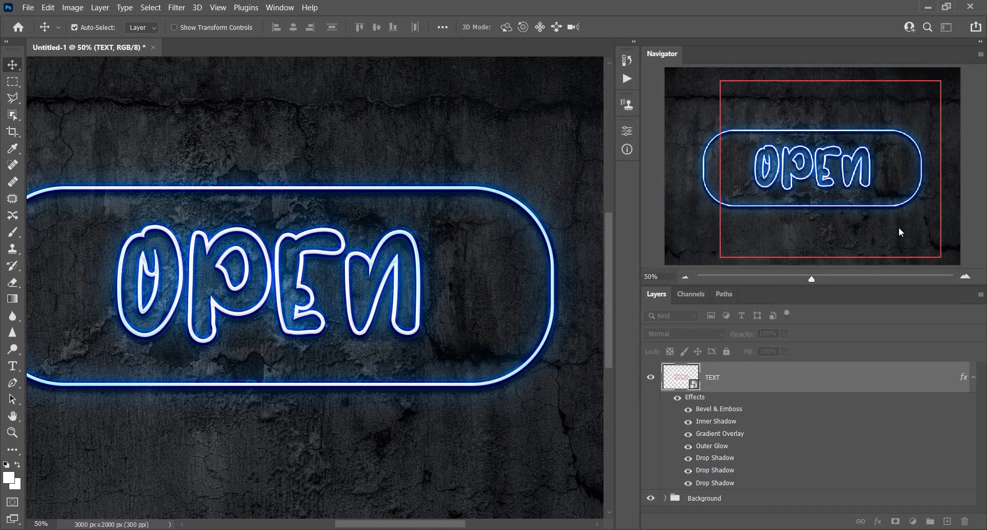
pyautogui.click(976, 378)
pyautogui.click(976, 378)
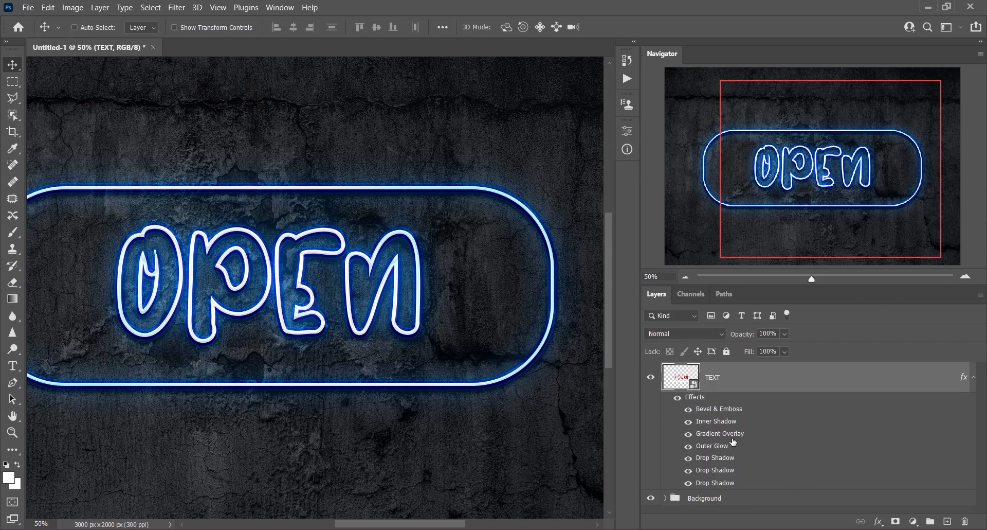
pyautogui.hotkey('ctrl', '0')
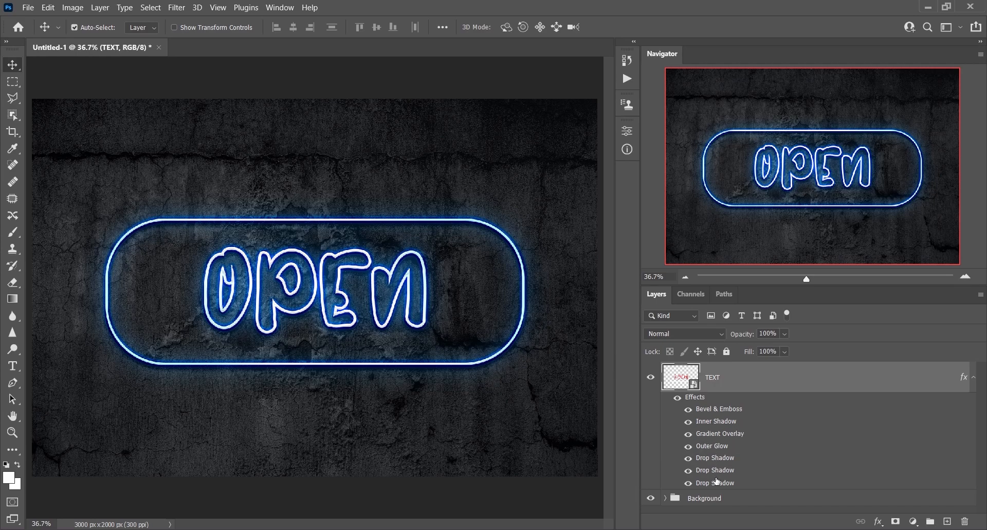
pyautogui.hotkey('ctrl', '-')
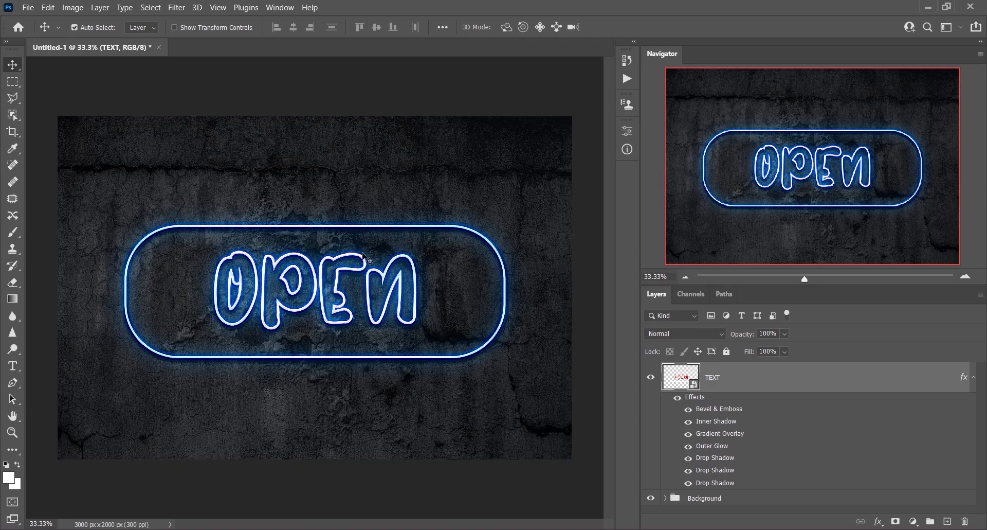
pyautogui.click(977, 382)
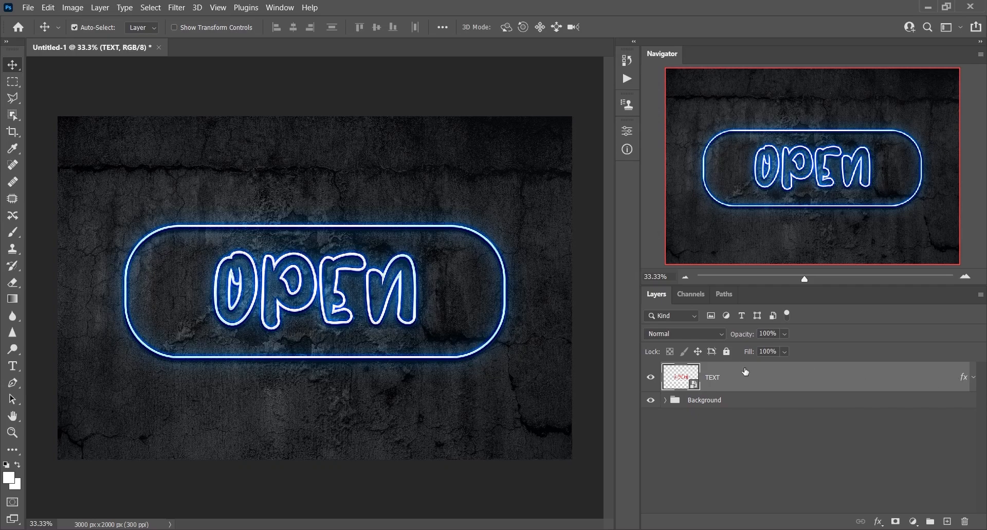
# - Create a new layer above the Background group and ready the Soft Round brush with 0% hardness
pyautogui.click(818, 403)
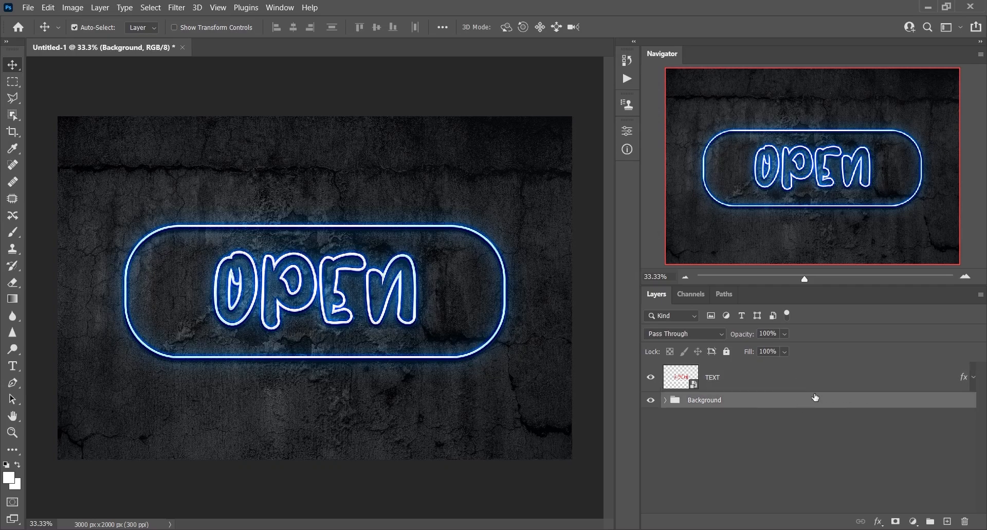
pyautogui.click(948, 521)
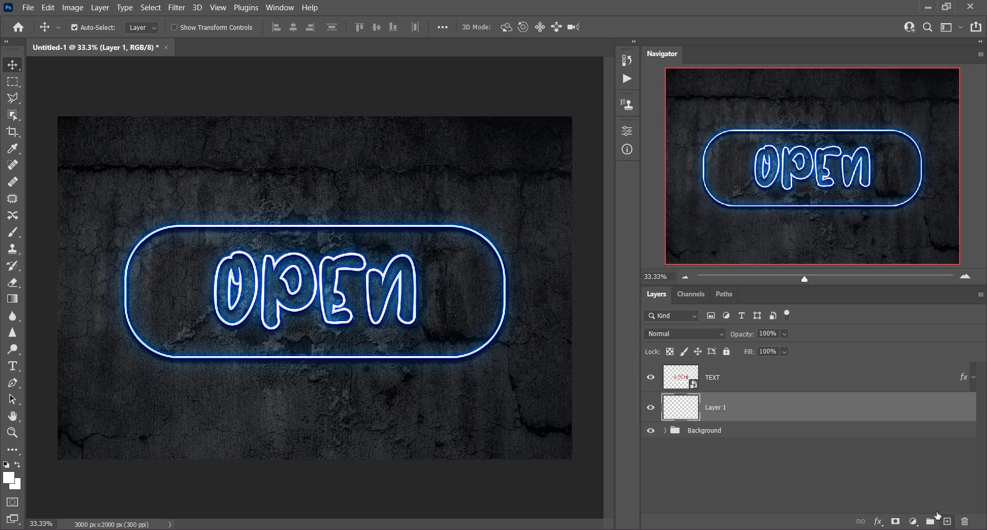
pyautogui.click(12, 235)
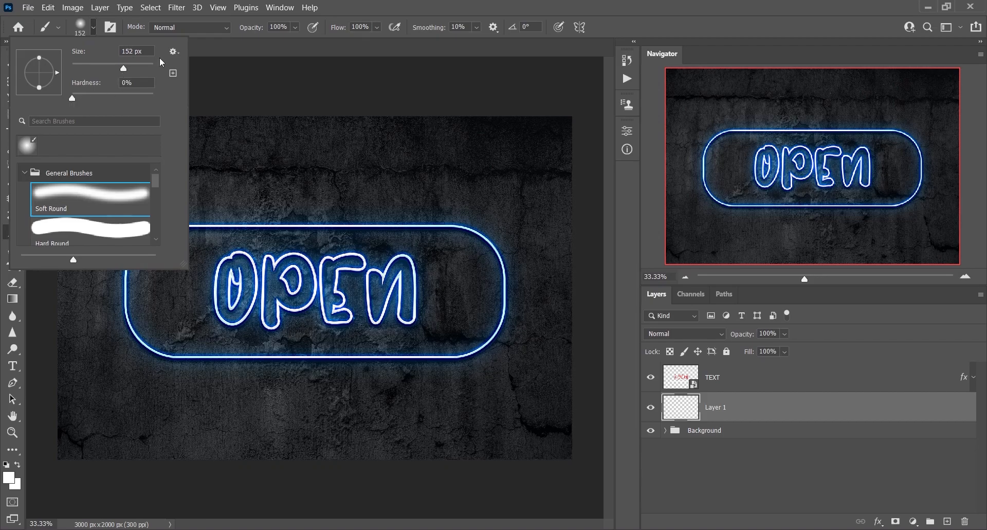
pyautogui.press('i')
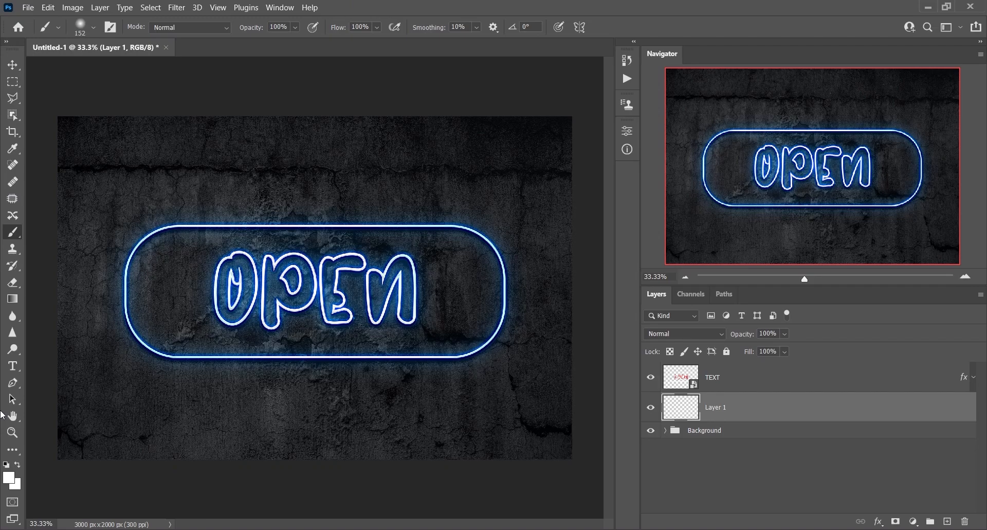
# - Set the foreground color to light blue #57ddff
pyautogui.click(11, 475)
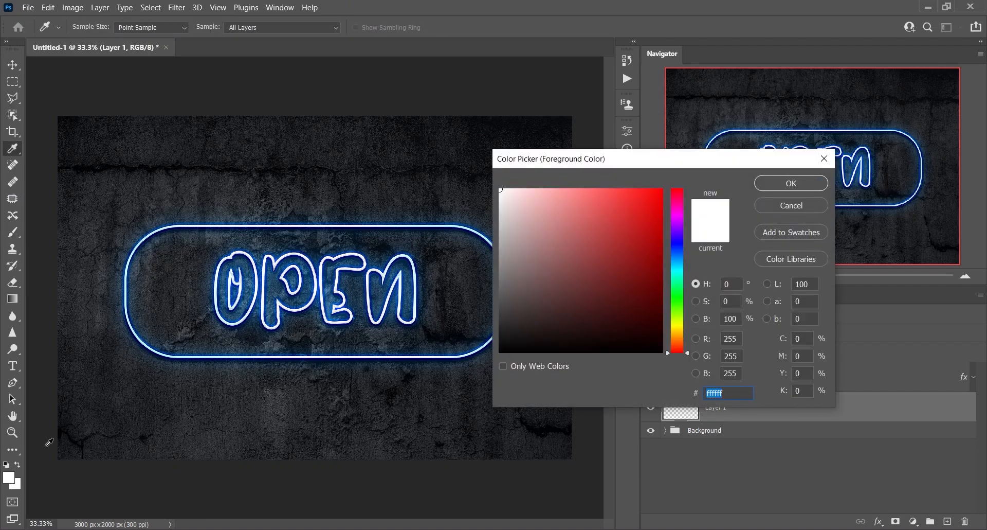
pyautogui.write('57')
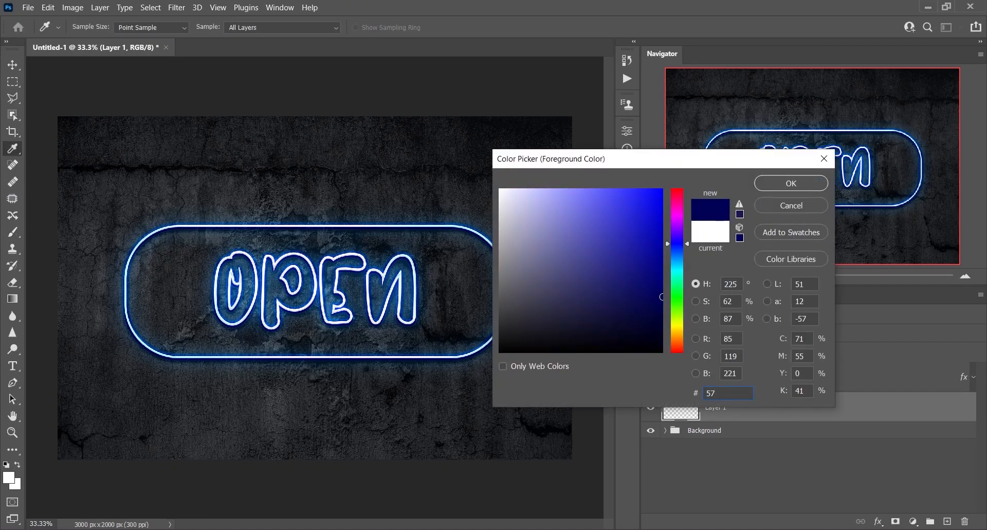
pyautogui.write('ddff')
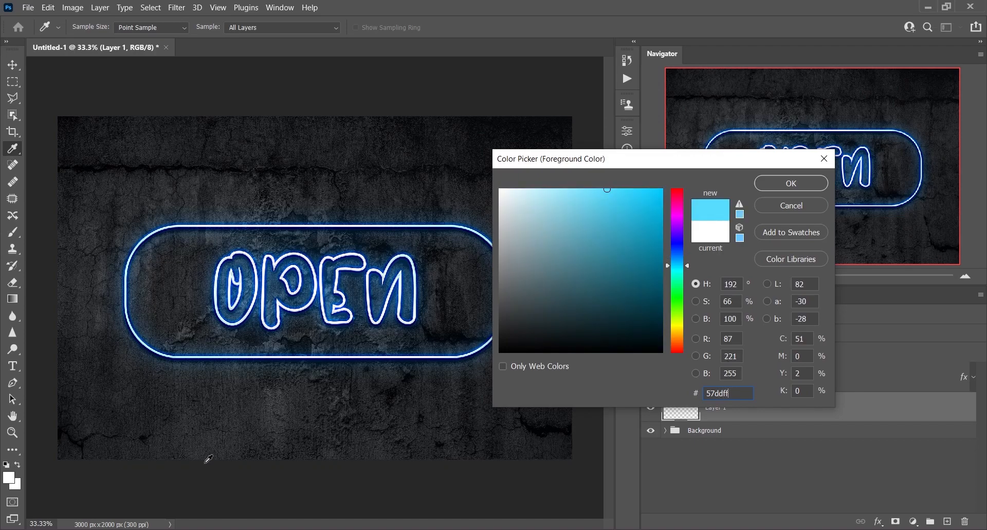
pyautogui.click(792, 183)
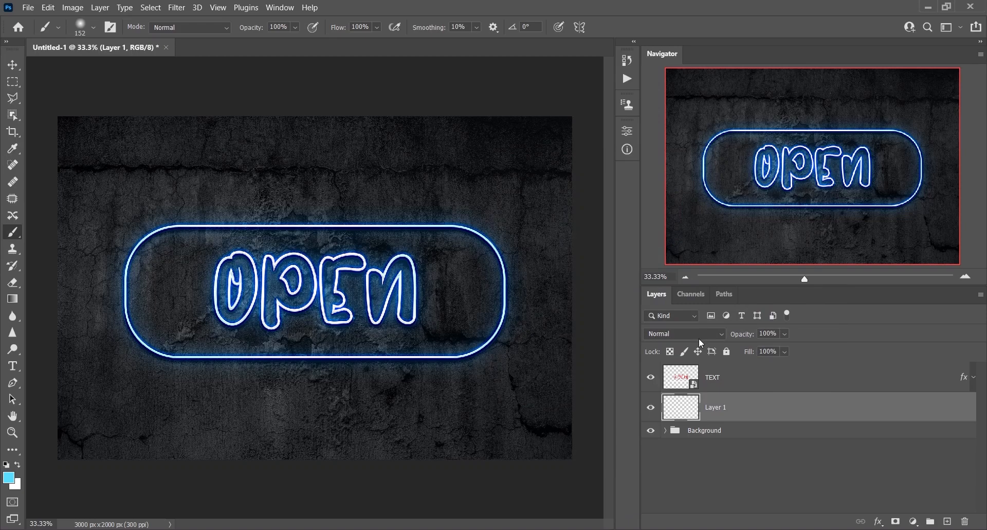
# - Set Layer 1 to Vivid Light and paint soft glows behind OPEN with 1520 px and 2408 px brushes, comparing the wall without them
pyautogui.click(699, 337)
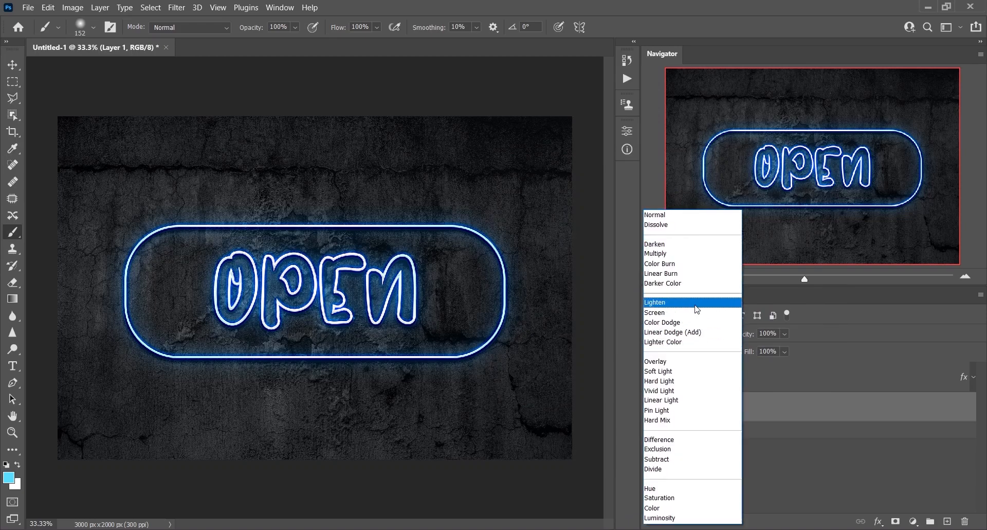
pyautogui.click(673, 390)
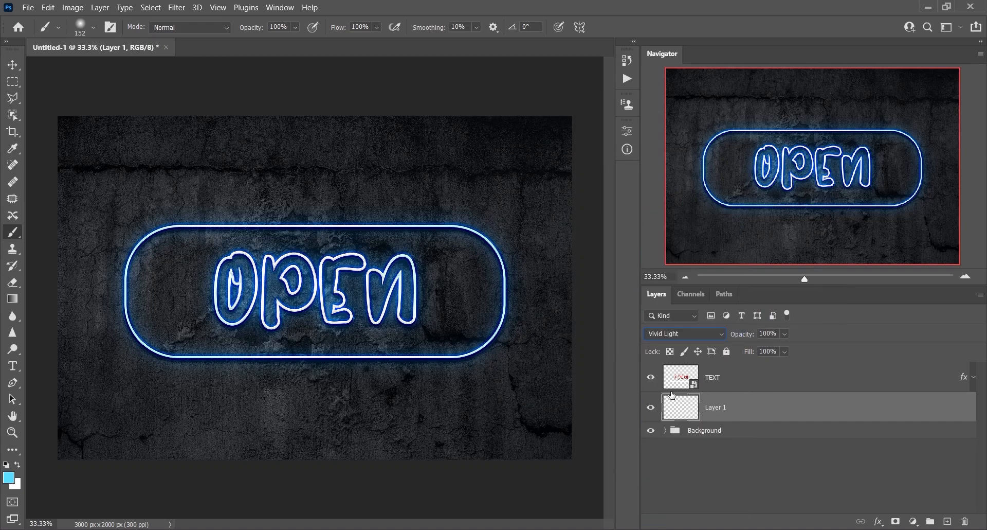
pyautogui.moveTo(292, 271)
pyautogui.mouseDown()
pyautogui.moveTo(446, 303)
pyautogui.moveTo(435, 311)
pyautogui.mouseUp()
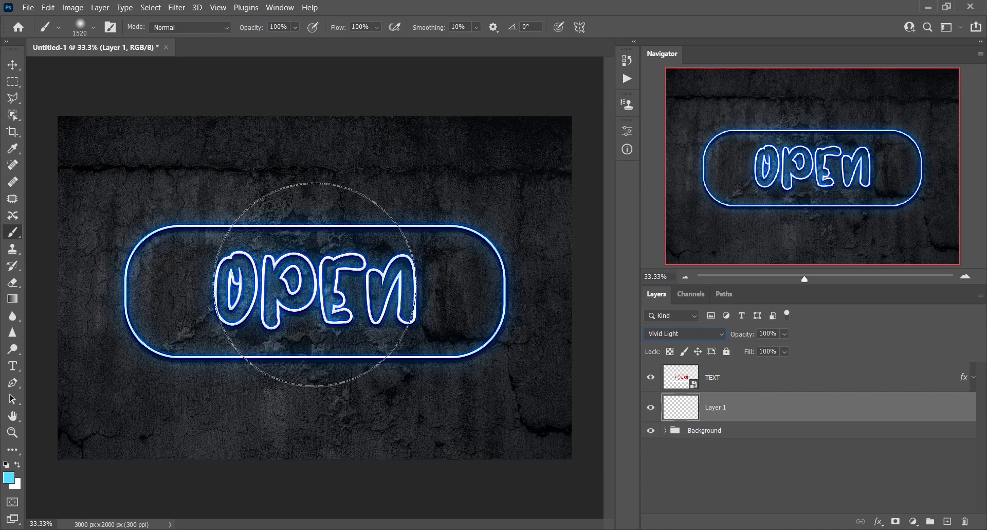
pyautogui.click(315, 284)
pyautogui.moveTo(315, 284)
pyautogui.mouseDown()
pyautogui.moveTo(409, 295)
pyautogui.moveTo(351, 298)
pyautogui.mouseUp()
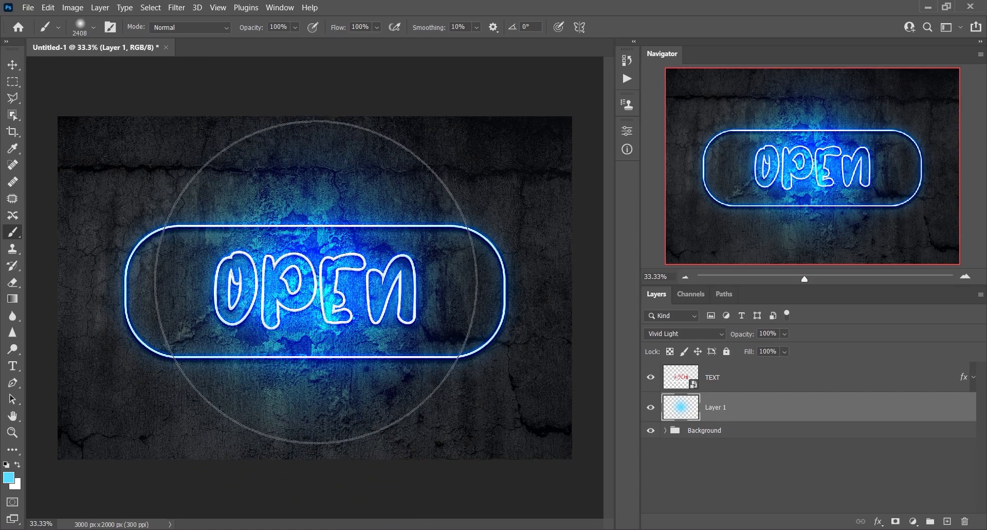
pyautogui.click(316, 282)
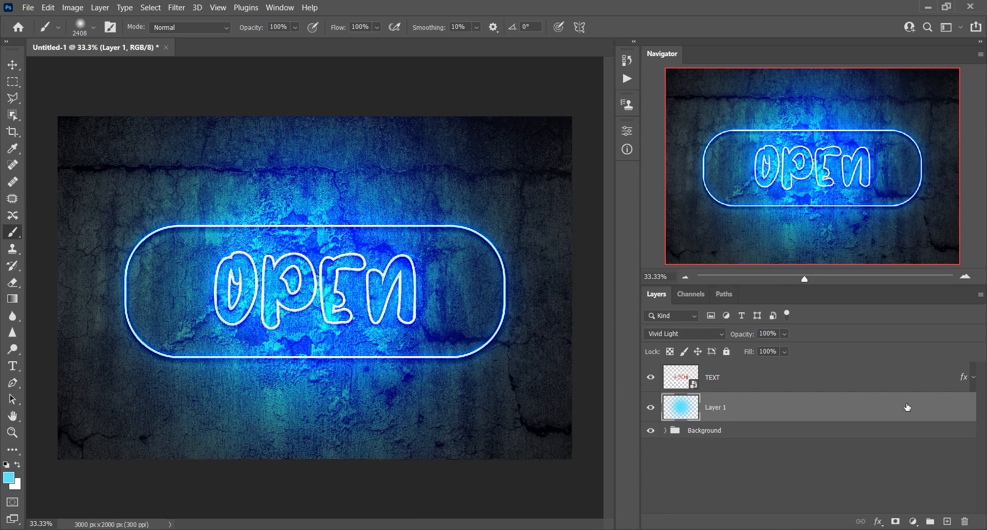
pyautogui.click(651, 407)
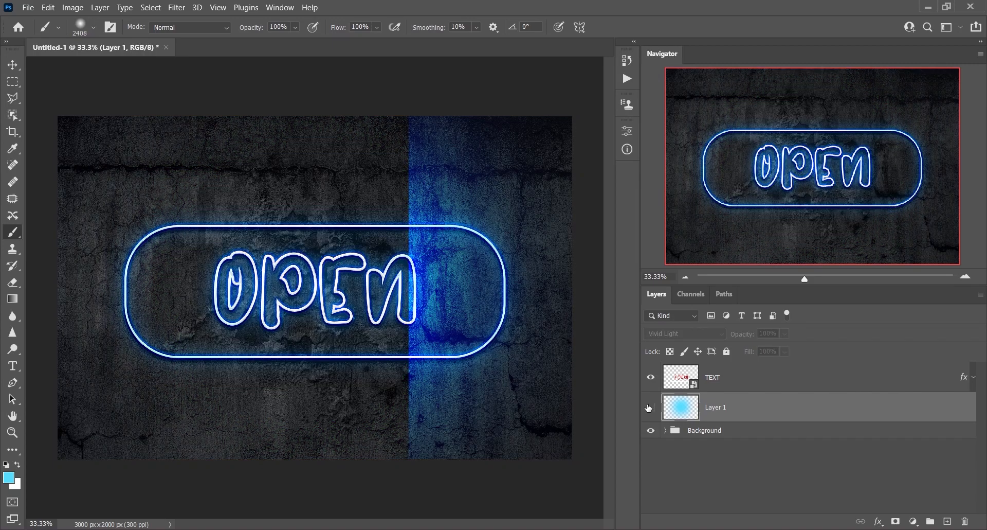
pyautogui.click(649, 408)
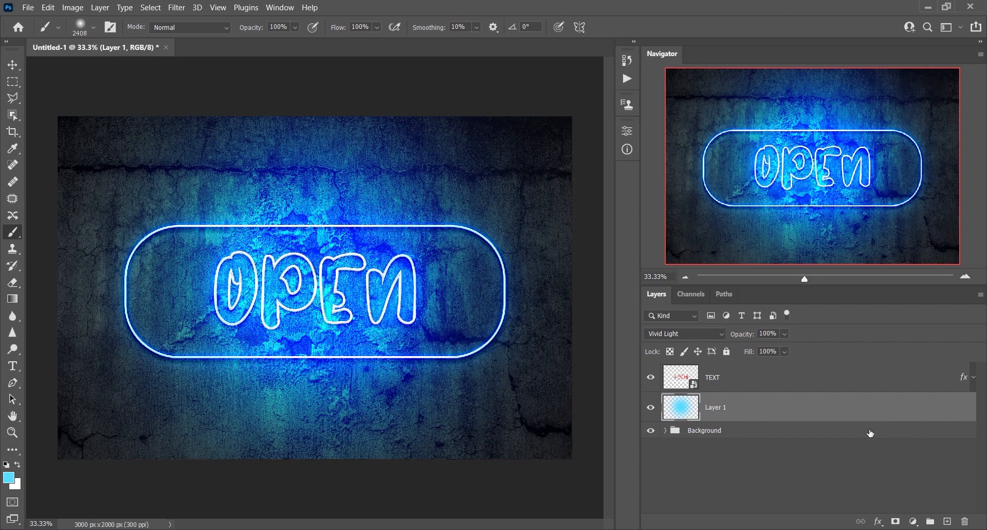
# - Add another empty layer above the Background group and set Layer 1's fill to 80%
pyautogui.click(842, 438)
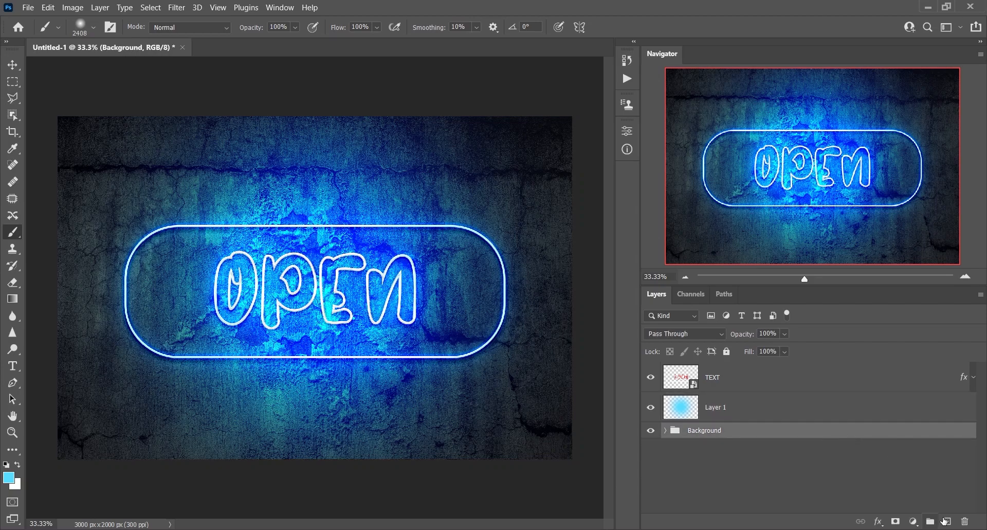
pyautogui.click(947, 521)
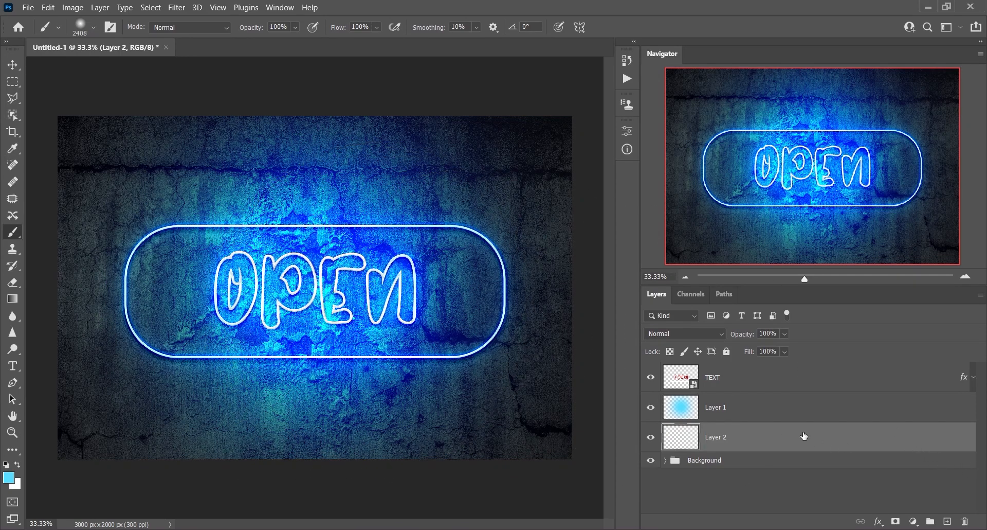
pyautogui.click(795, 412)
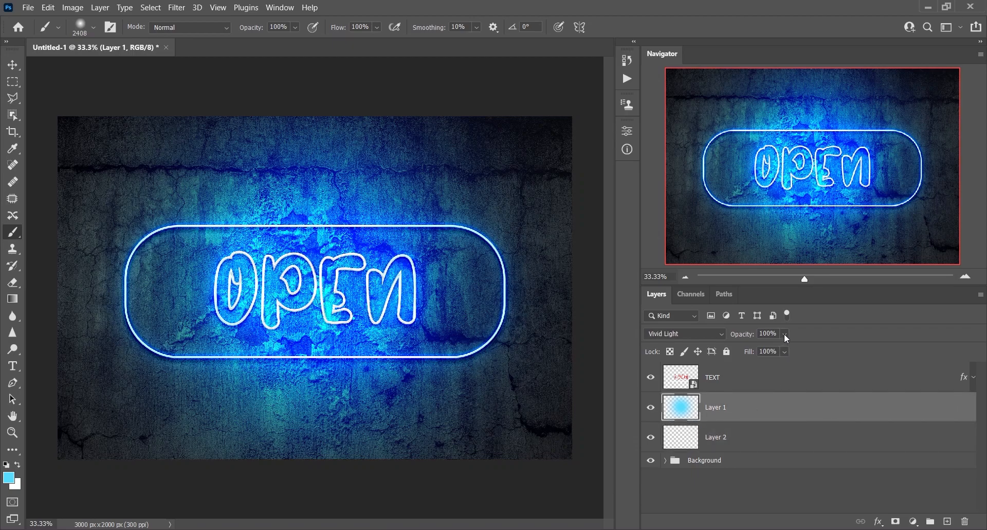
pyautogui.click(786, 351)
pyautogui.click(776, 350)
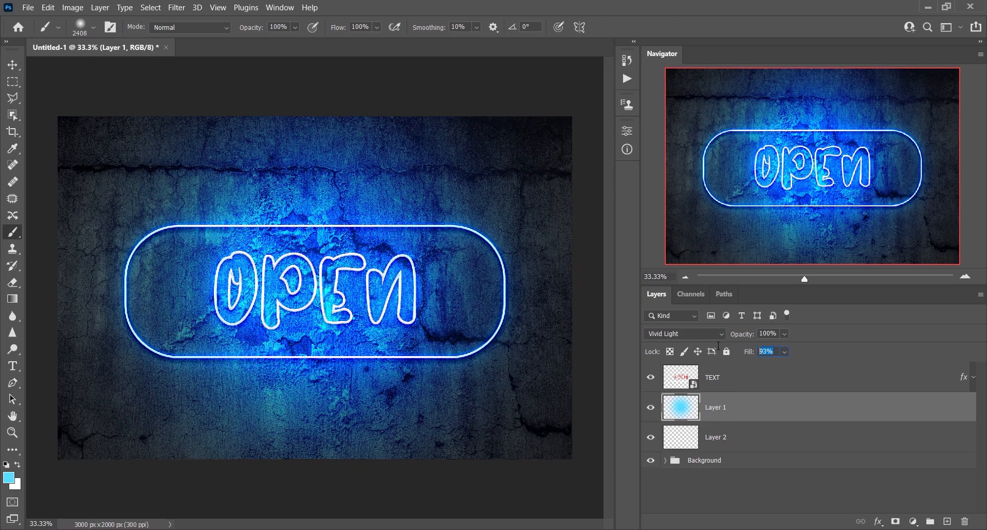
pyautogui.write('80')
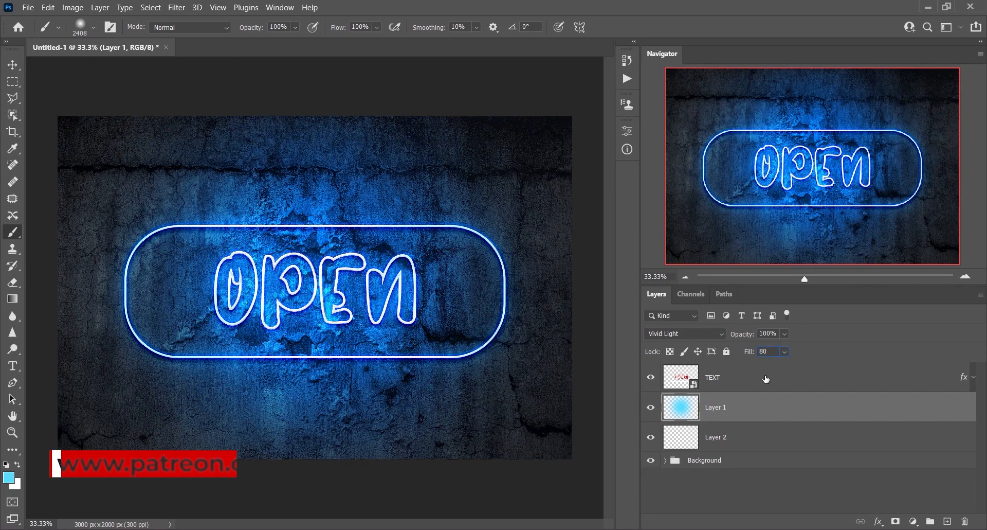
pyautogui.press('Return')
# - Paint a single soft glow behind the word OPEN on Layer 2 with the brush at 1602 px
pyautogui.click(780, 442)
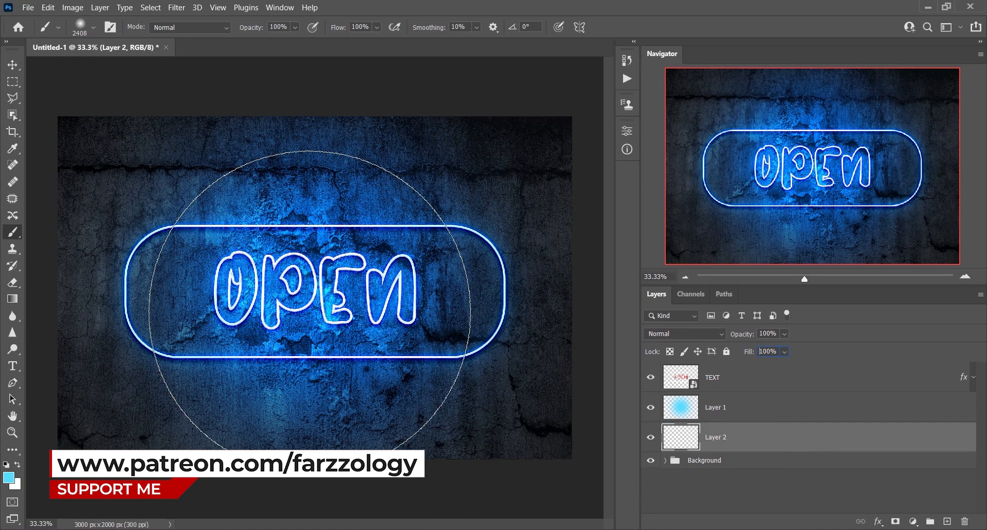
pyautogui.moveTo(363, 287); pyautogui.dragTo(262, 283)
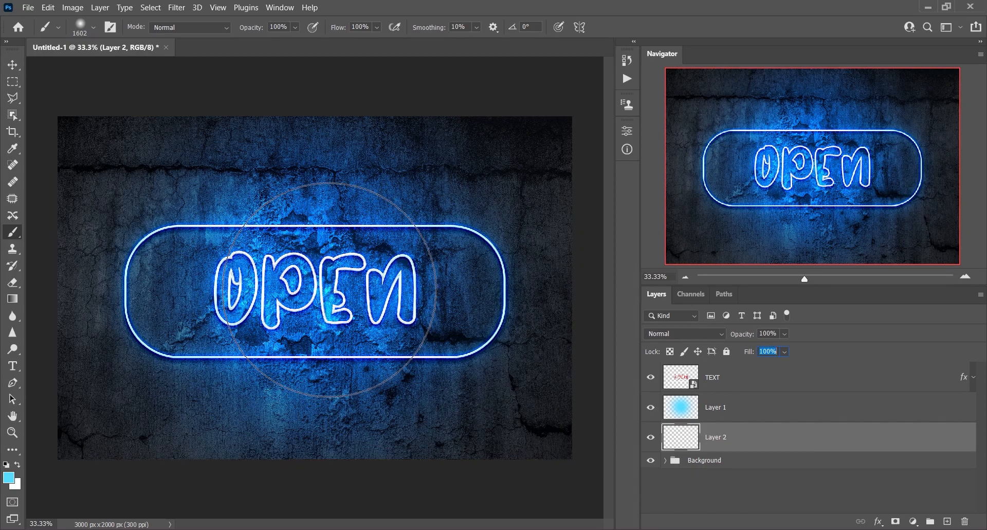
pyautogui.click(329, 290)
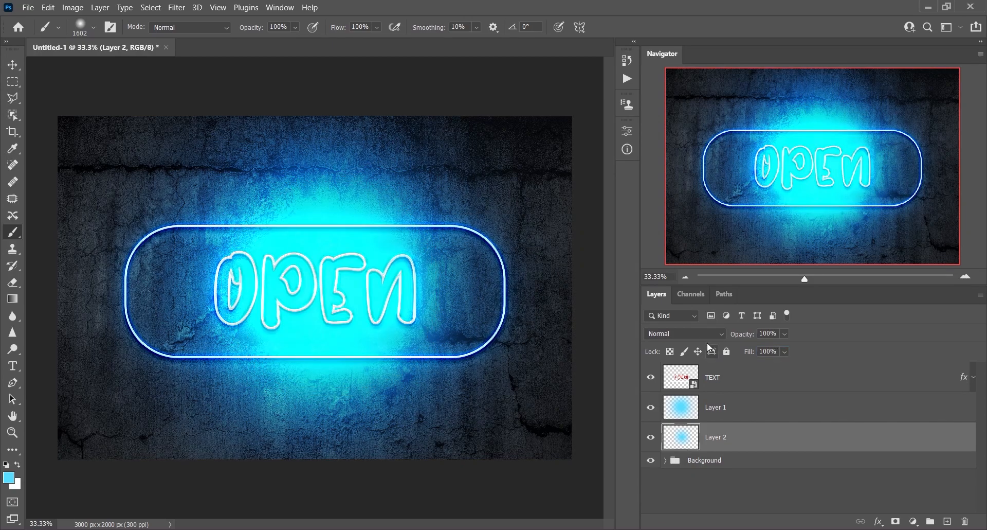
# - Set Layer 2 to Vivid Light with 40% opacity and 30% fill
pyautogui.click(705, 337)
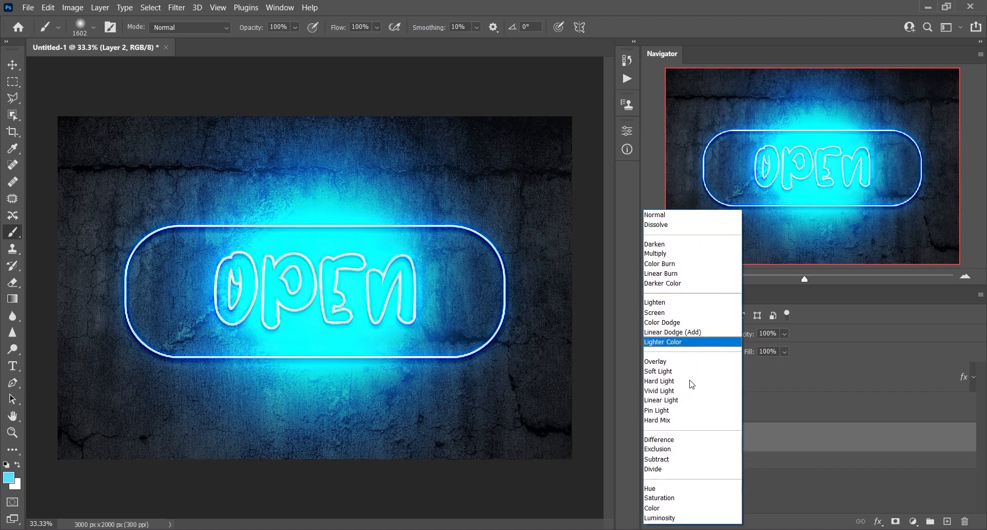
pyautogui.click(683, 392)
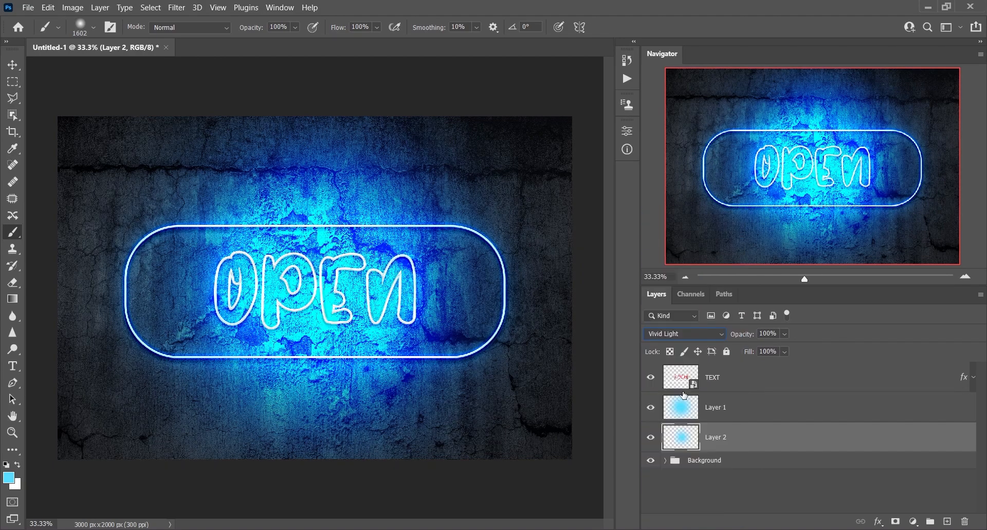
pyautogui.click(786, 334)
pyautogui.moveTo(781, 351); pyautogui.dragTo(768, 351)
pyautogui.click(770, 335)
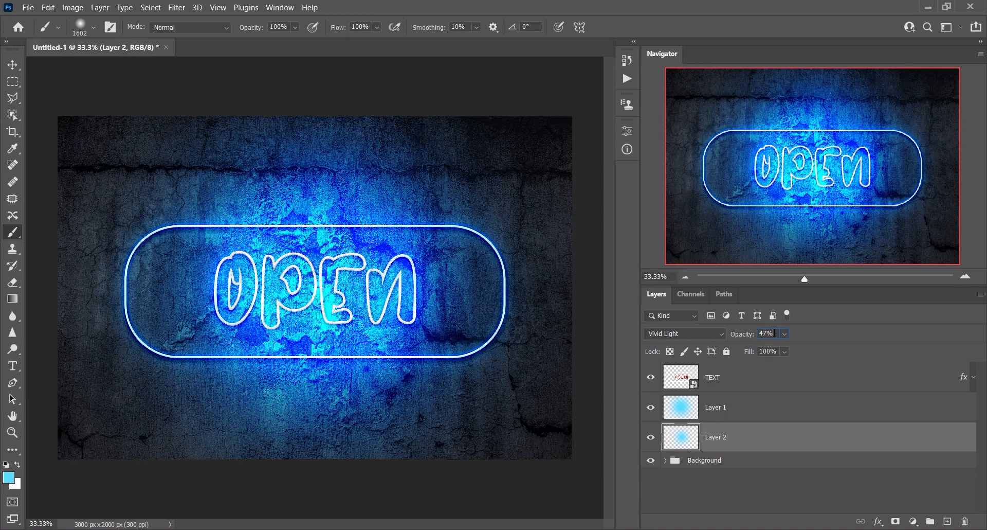
pyautogui.write('40')
pyautogui.click(784, 352)
pyautogui.click(769, 352)
pyautogui.write('30')
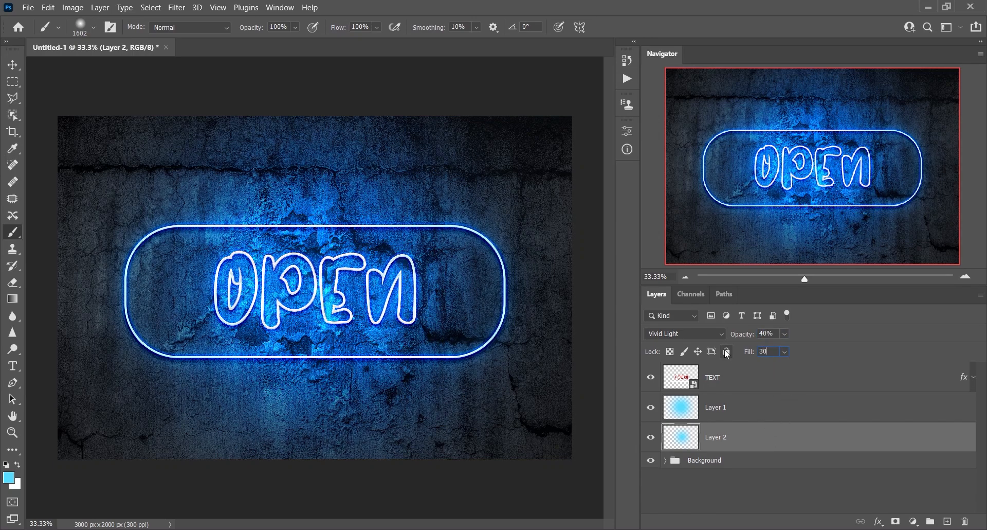
pyautogui.press('Return')
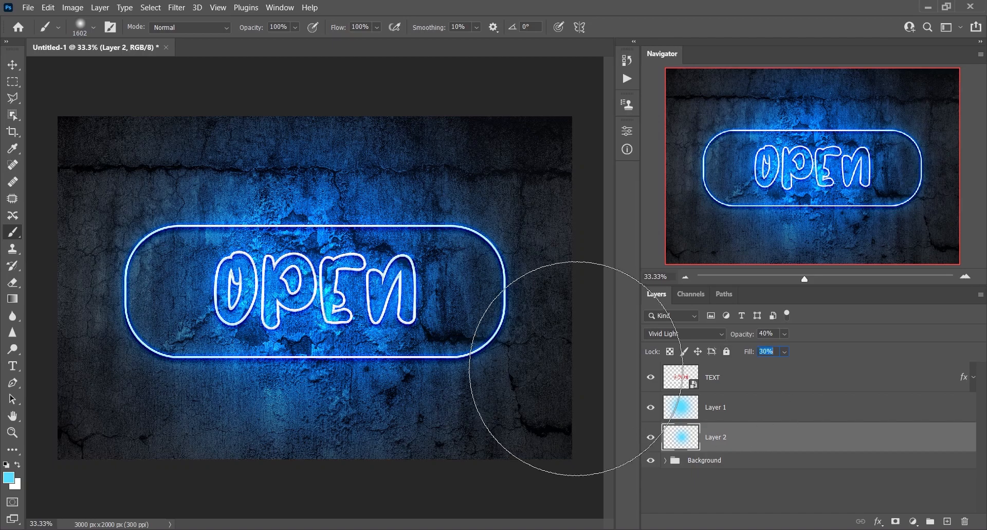
# - Stretch the glow on Layer 2 horizontally about its centre to about 274% width, well beyond both canvas sides
pyautogui.hotkey('ctrl', 't')
pyautogui.hotkey('ctrl', '-')
pyautogui.moveTo(502, 287); pyautogui.dragTo(602, 279)
pyautogui.hotkey('ctrl', '-')
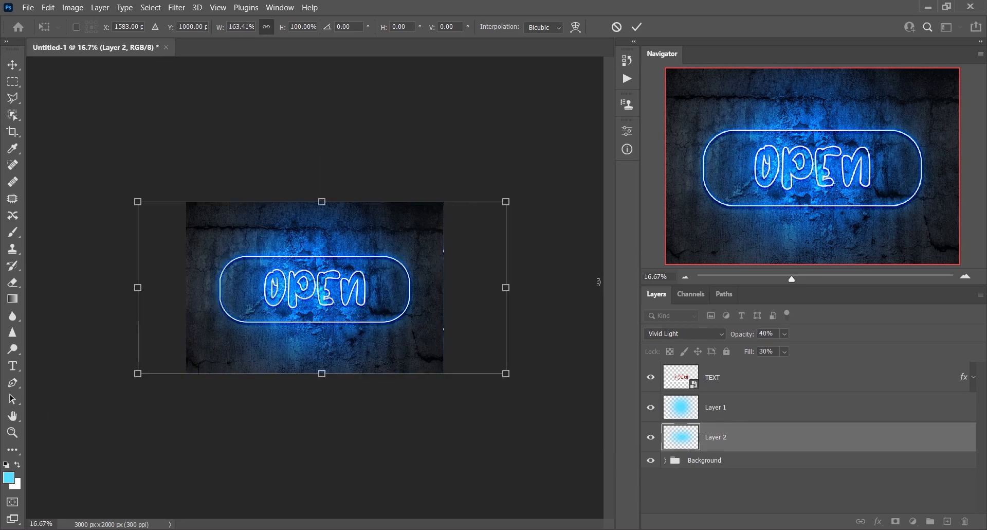
pyautogui.moveTo(510, 292); pyautogui.dragTo(635, 297)
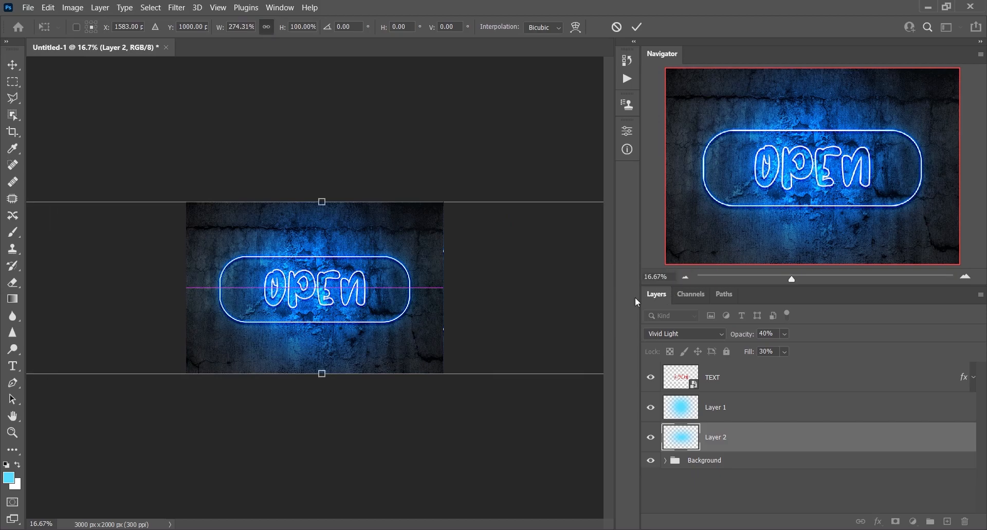
pyautogui.press('Return')
pyautogui.press('b')
pyautogui.hotkey('ctrl', '0')
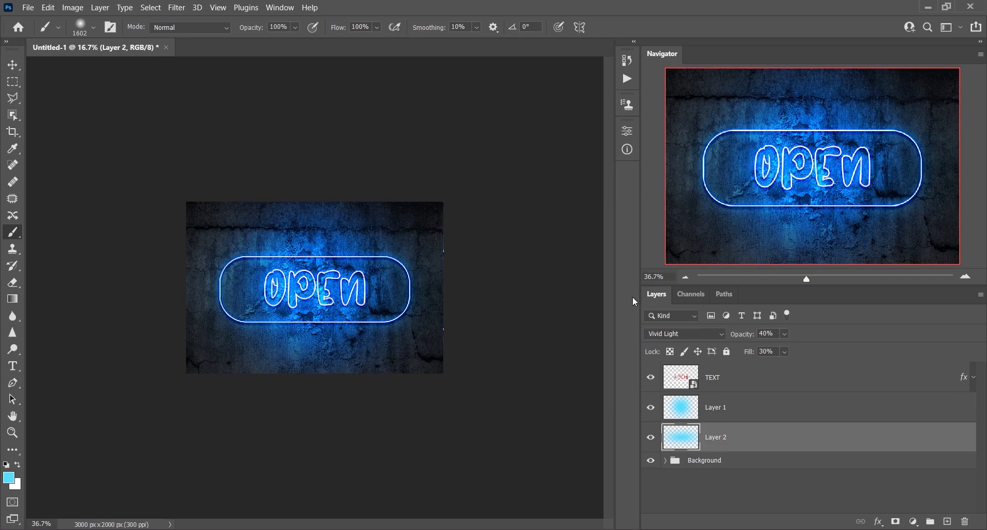
pyautogui.hotkey('ctrl', '-')
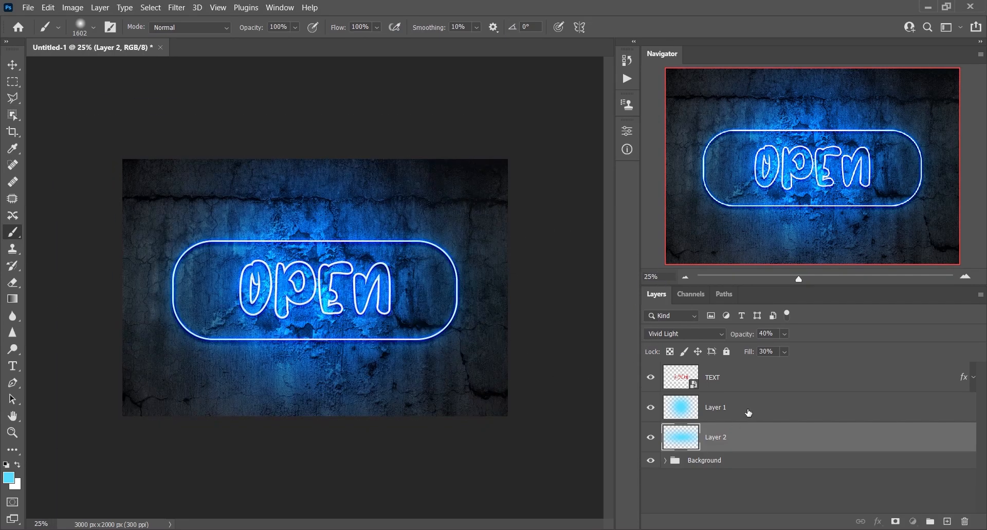
# - Enlarge the glow on Layer 1 about its centre to about 134% width and 108% height
pyautogui.click(731, 408)
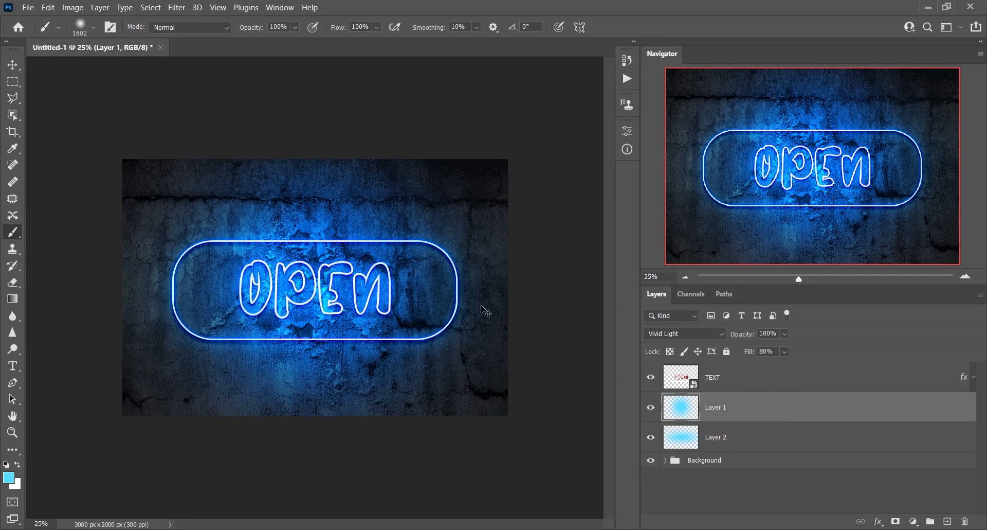
pyautogui.hotkey('ctrl', 't')
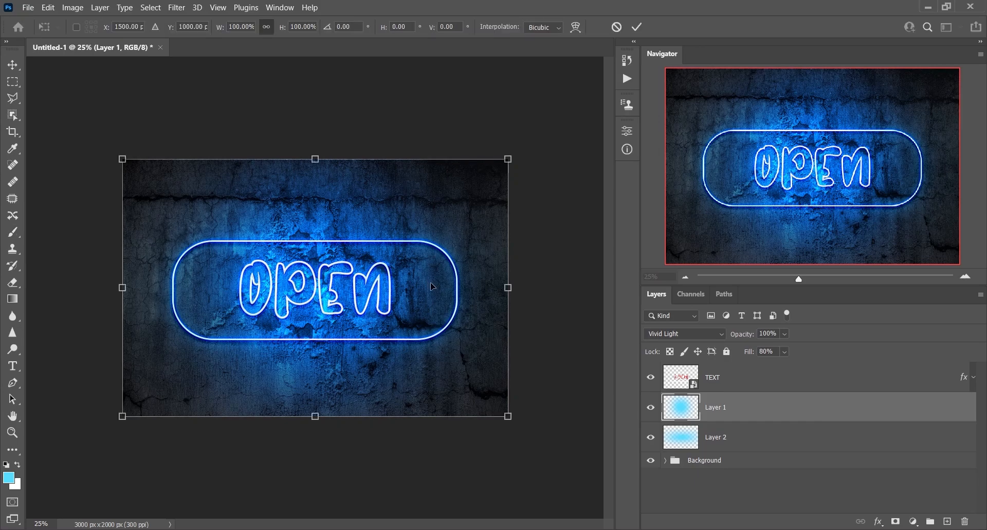
pyautogui.hotkey('ctrl', '-')
pyautogui.moveTo(447, 287); pyautogui.dragTo(488, 288)
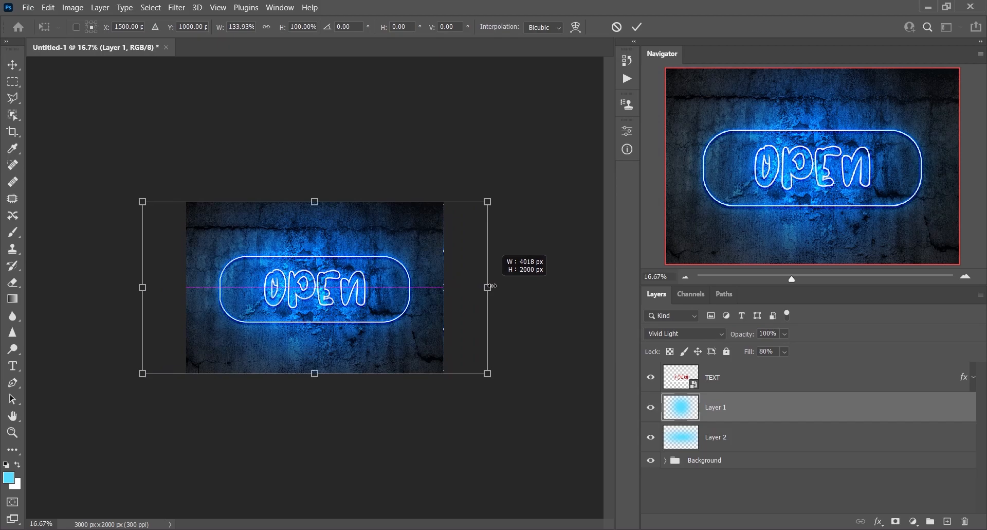
pyautogui.moveTo(314, 199); pyautogui.dragTo(314, 193)
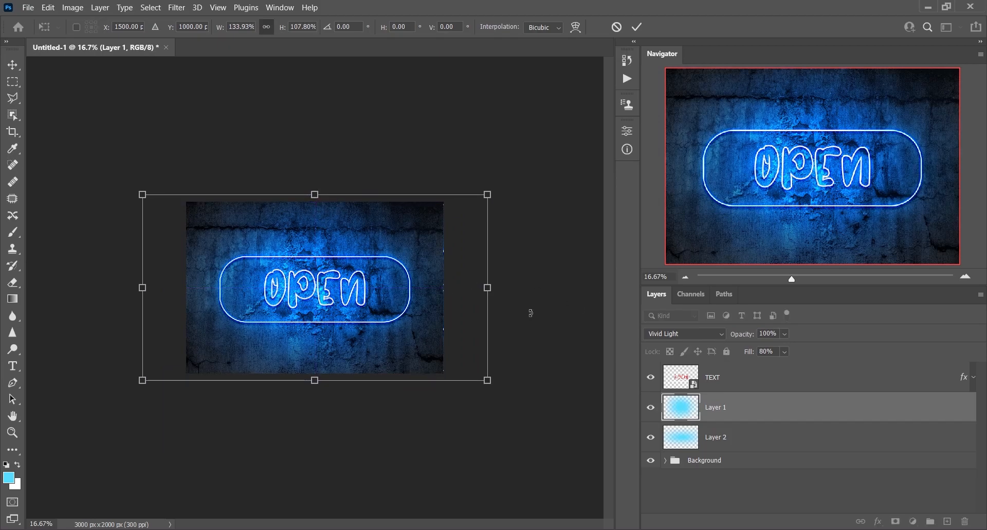
pyautogui.press('Return')
pyautogui.hotkey('ctrl', '0')
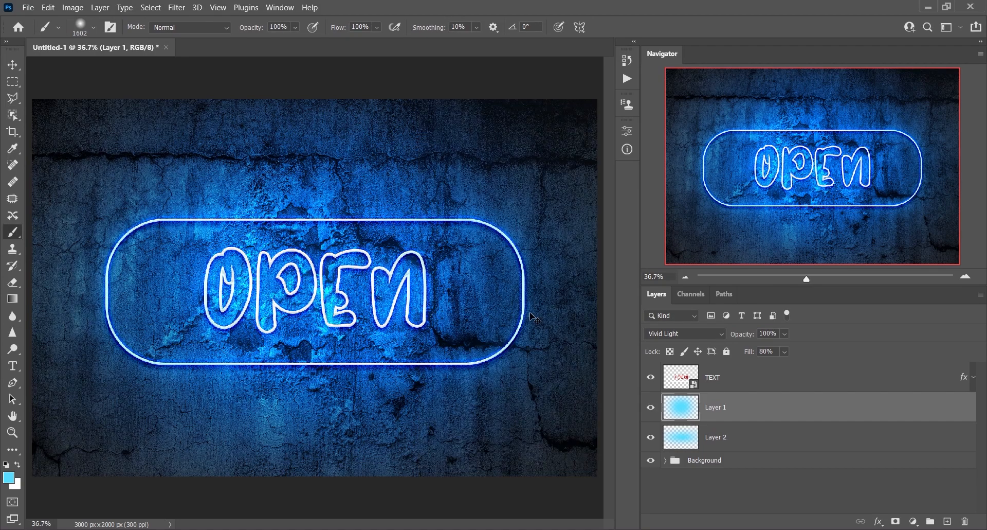
pyautogui.hotkey('ctrl', '-')
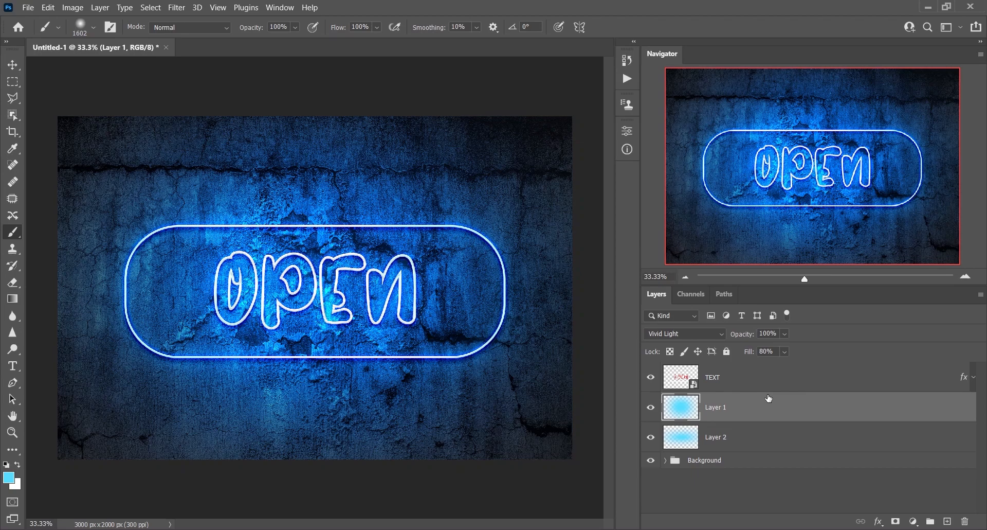
# - Examine the OPEN lettering and the lit wall texture behind it up close
pyautogui.hotkey('ctrl', '+')
pyautogui.hotkey('ctrl', '+')
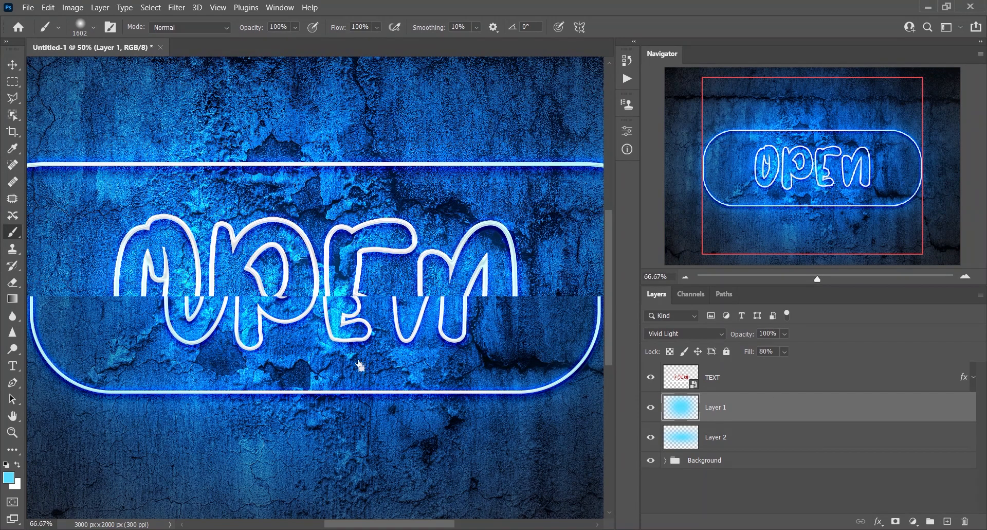
pyautogui.moveTo(416, 293); pyautogui.dragTo(355, 302)
pyautogui.press('v')
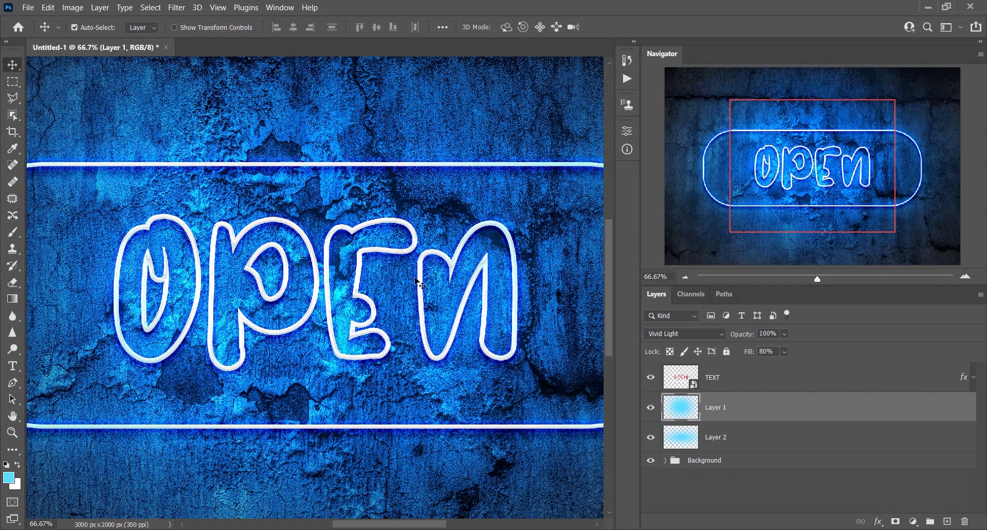
pyautogui.hotkey('ctrl', '+')
pyautogui.hotkey('ctrl', '+')
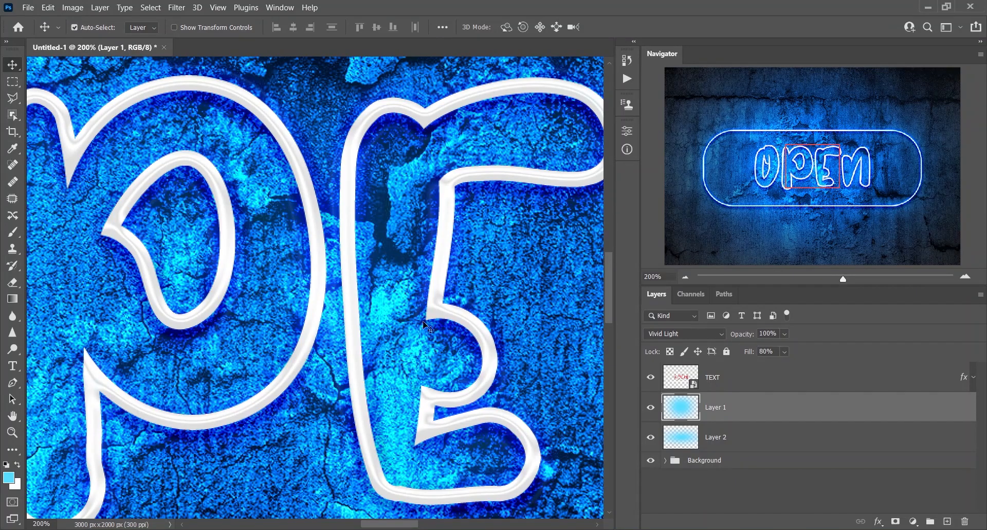
pyautogui.hotkey('ctrl', '-')
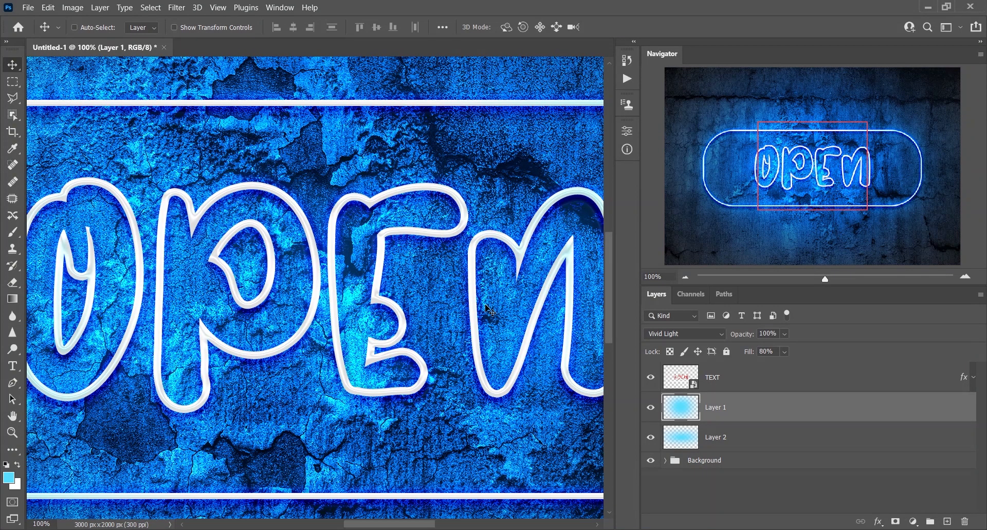
pyautogui.hotkey('ctrl', '-')
pyautogui.hotkey('ctrl', '-')
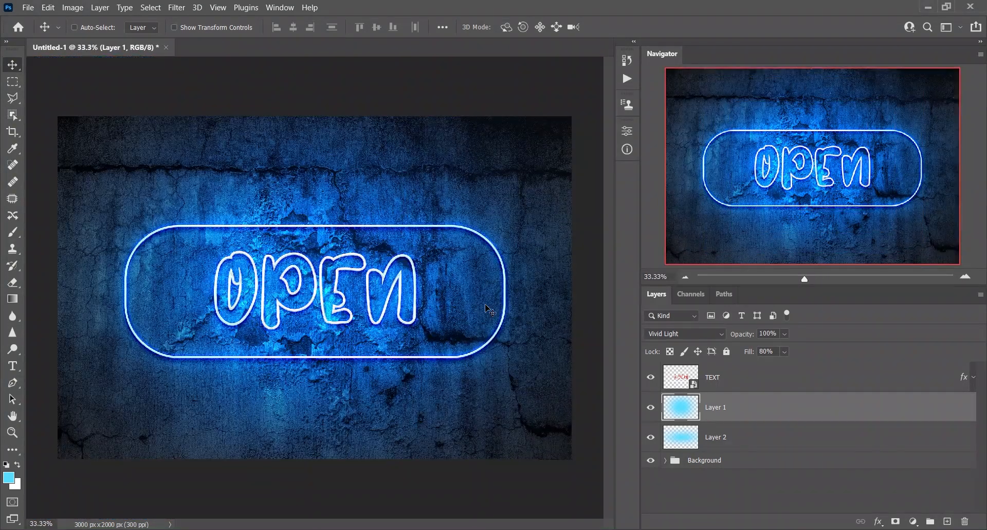
# - Group the TEXT layer with Layer 1 and Layer 2 and name the group TEXT STYLE
pyautogui.click(977, 379)
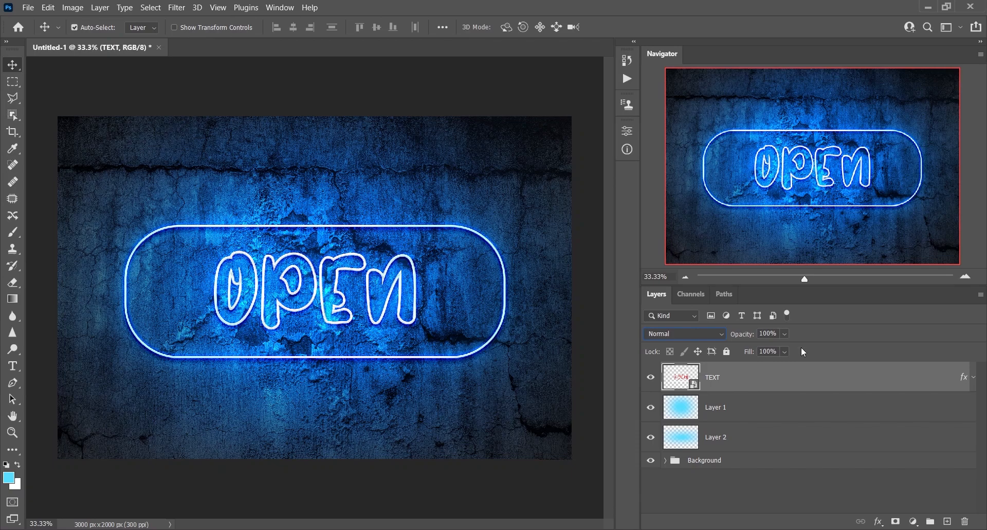
pyautogui.keyDown('ctrl'); pyautogui.click(756, 410); pyautogui.keyUp('ctrl')
pyautogui.keyDown('ctrl'); pyautogui.click(739, 441); pyautogui.keyUp('ctrl')
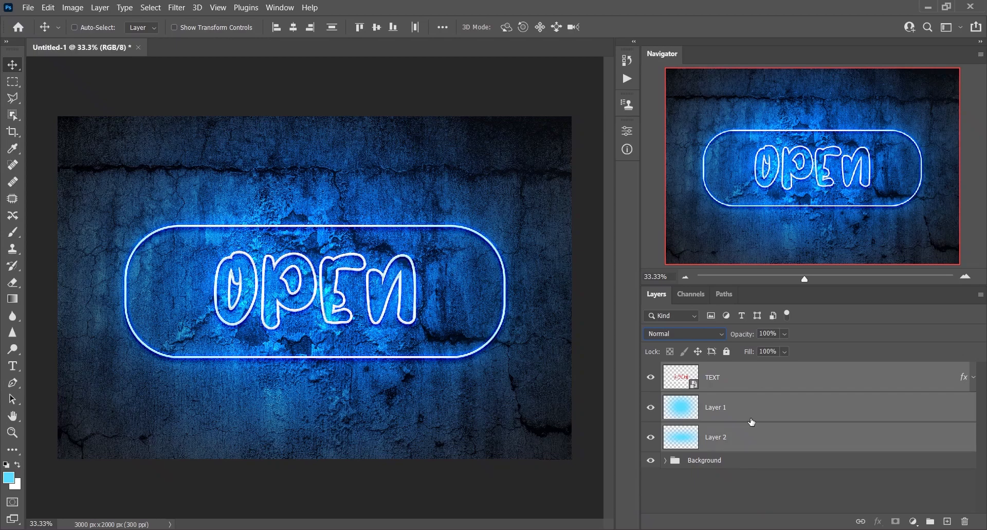
pyautogui.hotkey('ctrl', 'g')
pyautogui.doubleClick(700, 370)
pyautogui.write('TEXT STYLE')
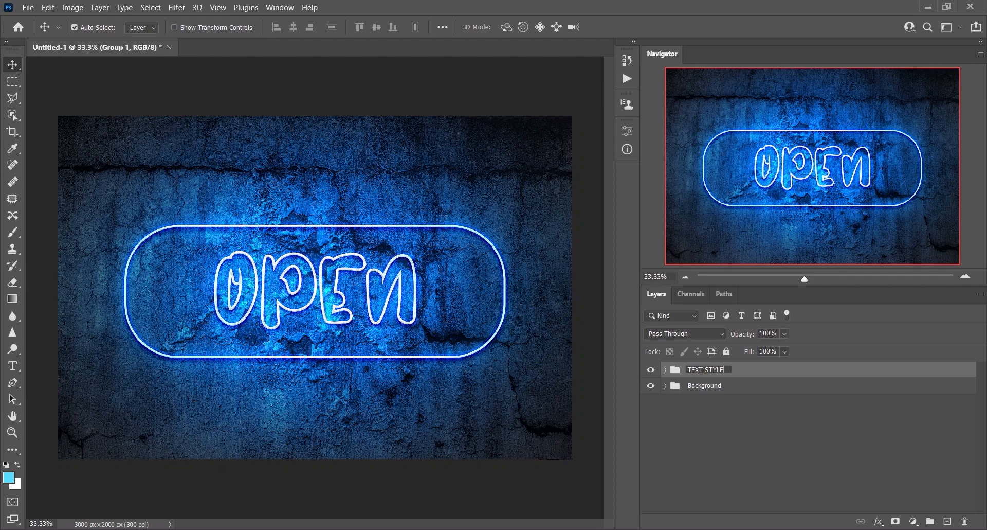
pyautogui.press('Return')
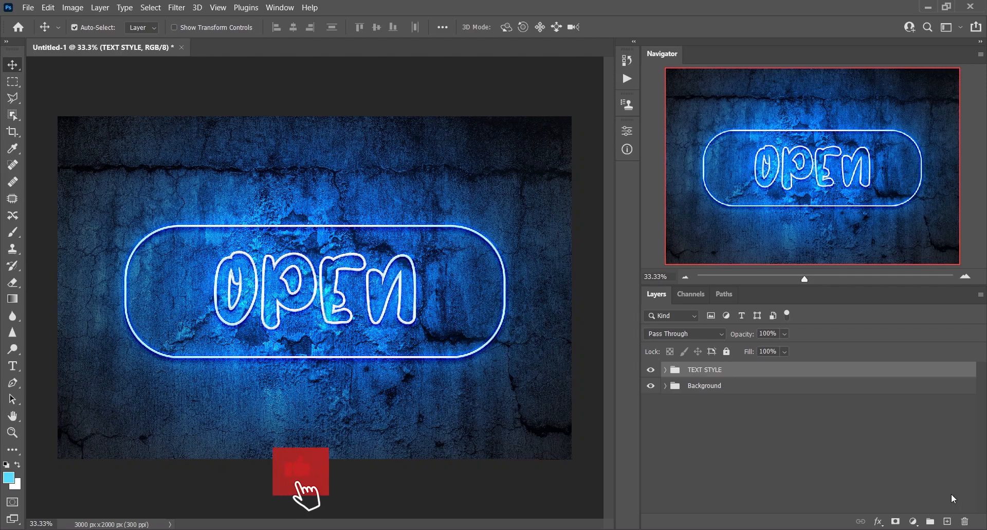
# - Add a colorizing Hue/Saturation adjustment clipped to the TEXT STYLE group and set its blend mode to Color
pyautogui.click(913, 521)
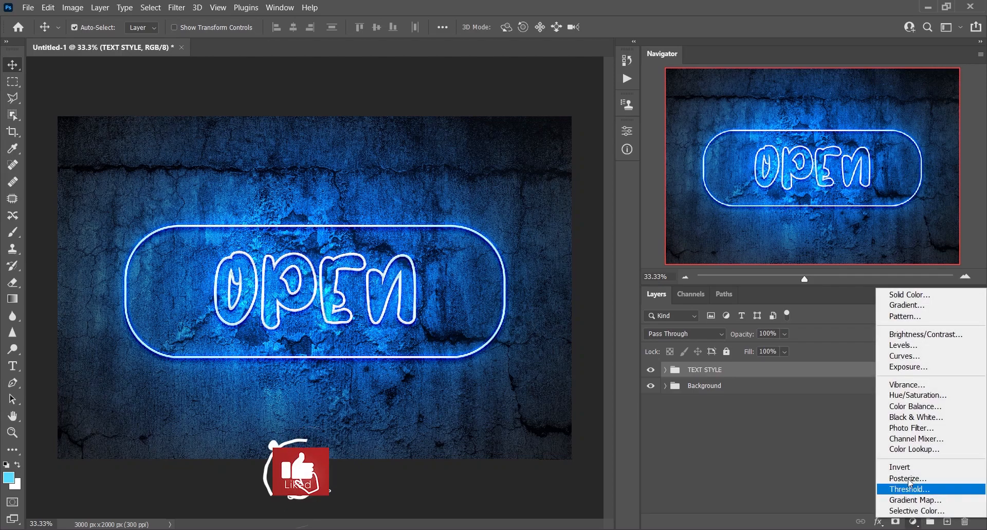
pyautogui.click(904, 394)
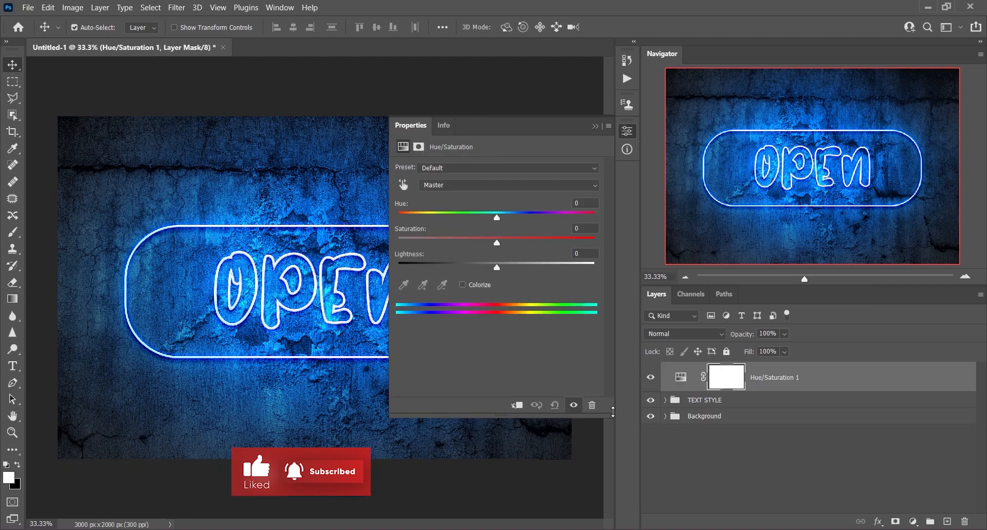
pyautogui.click(517, 405)
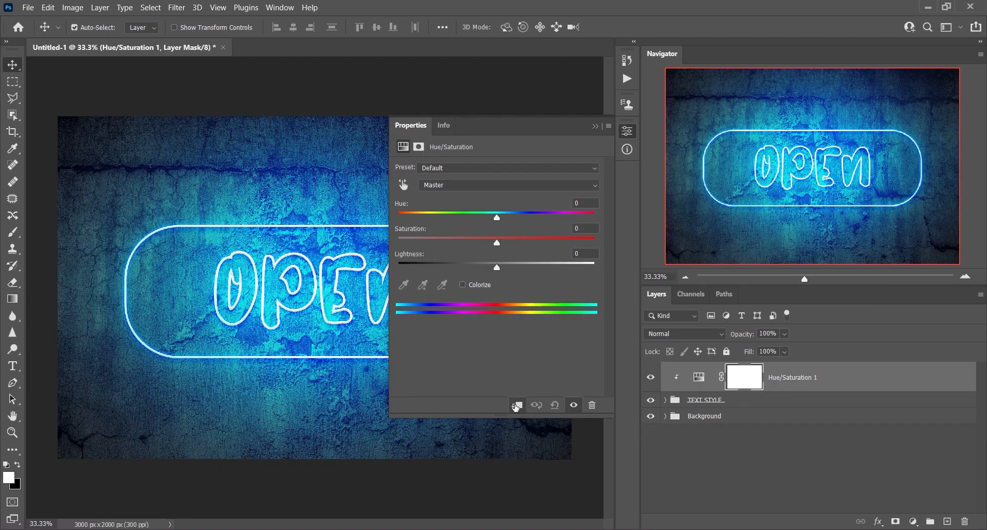
pyautogui.click(480, 286)
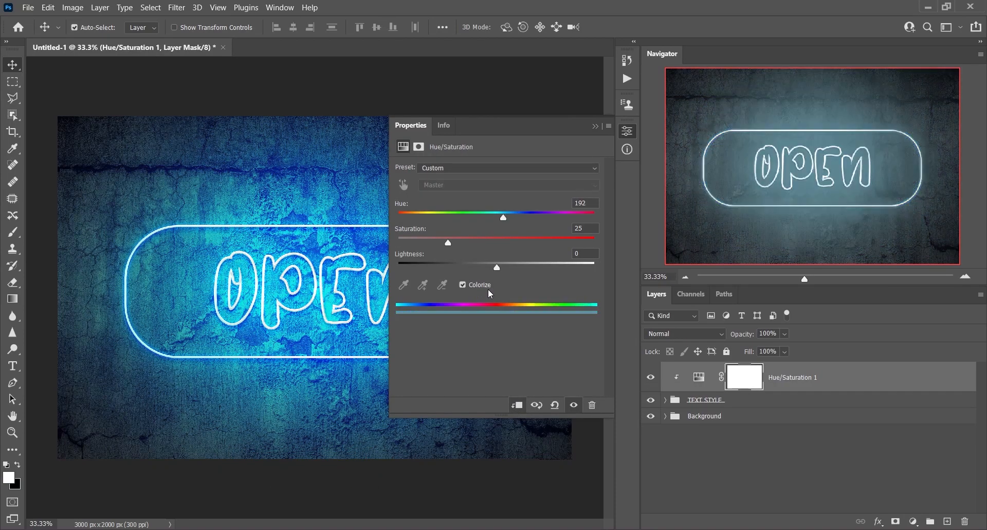
pyautogui.click(724, 337)
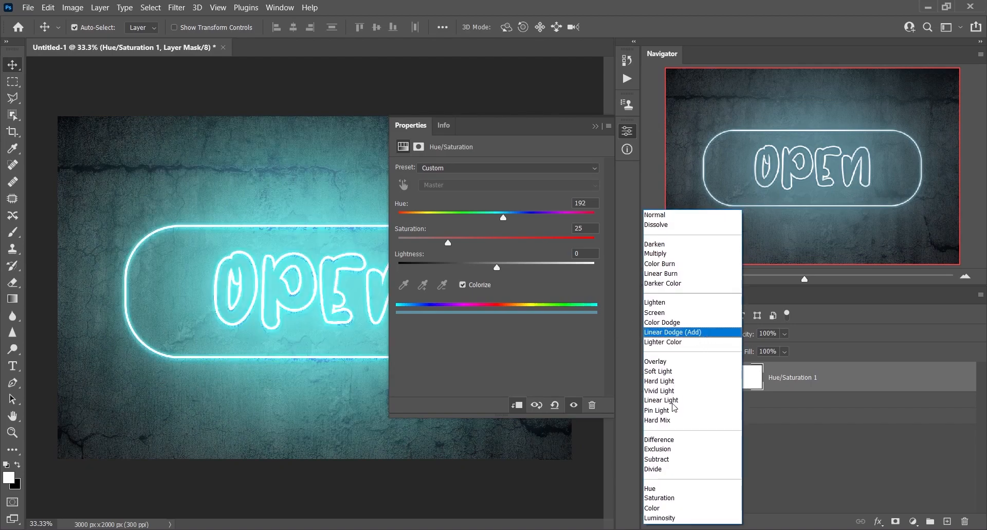
pyautogui.click(663, 508)
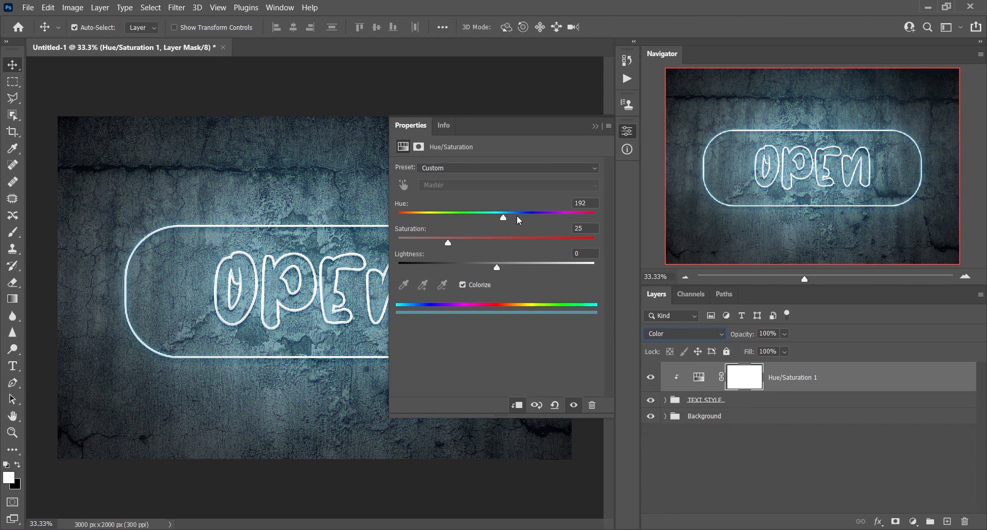
# - Recolor the sign magenta with hue 304, saturation 86 and lightness -18, comparing it with the adjustment hidden and shown
pyautogui.click(576, 218)
pyautogui.click(532, 238)
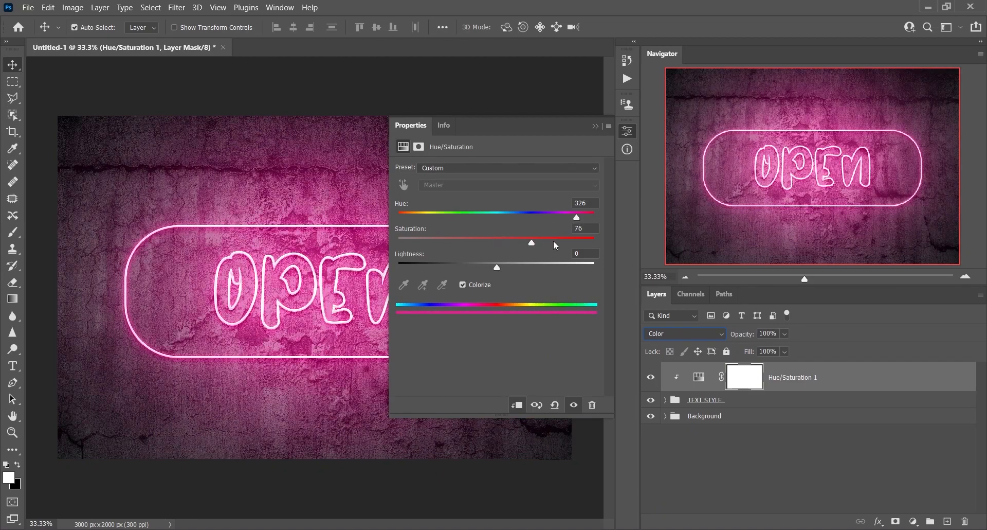
pyautogui.click(480, 267)
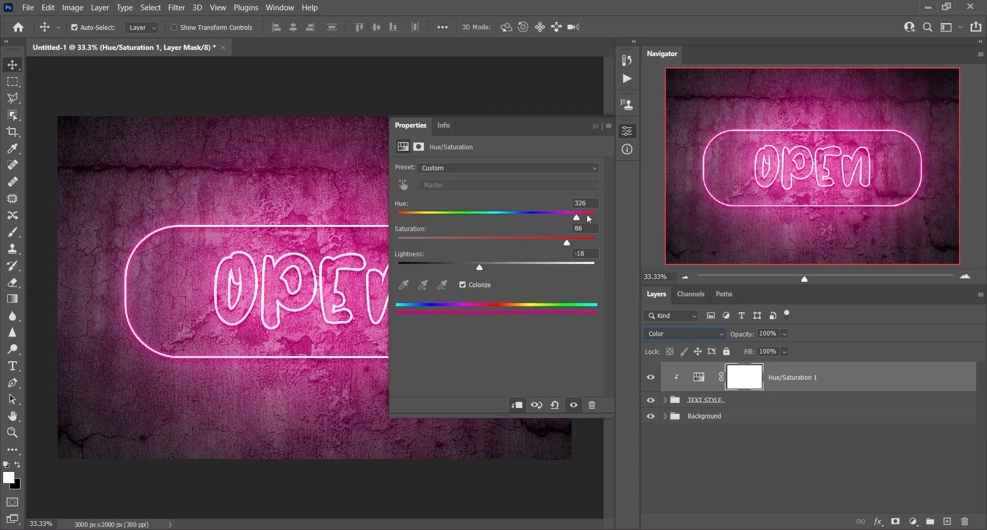
pyautogui.moveTo(564, 215)
pyautogui.mouseDown()
pyautogui.moveTo(430, 214)
pyautogui.moveTo(565, 215)
pyautogui.mouseUp()
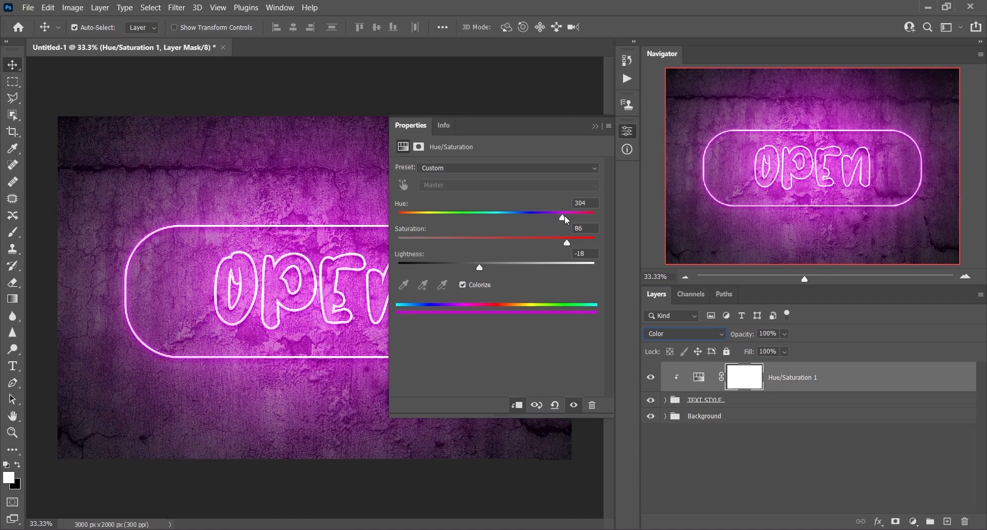
pyautogui.click(631, 132)
pyautogui.click(651, 377)
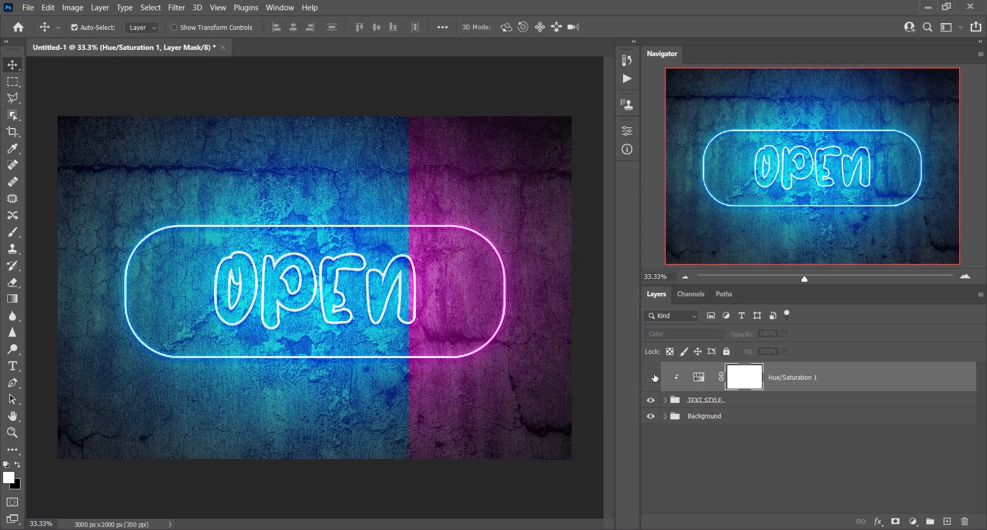
pyautogui.click(652, 377)
pyautogui.click(652, 377)
pyautogui.click(652, 377)
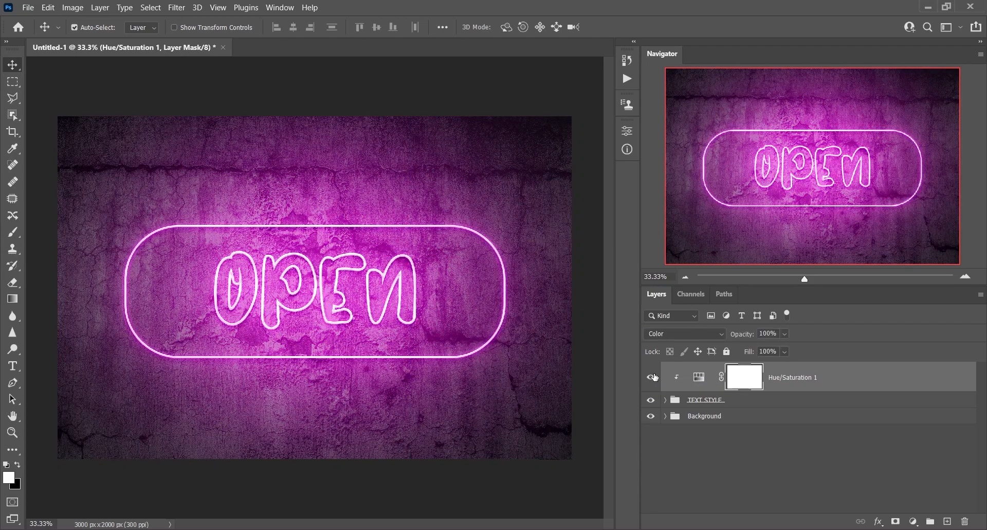